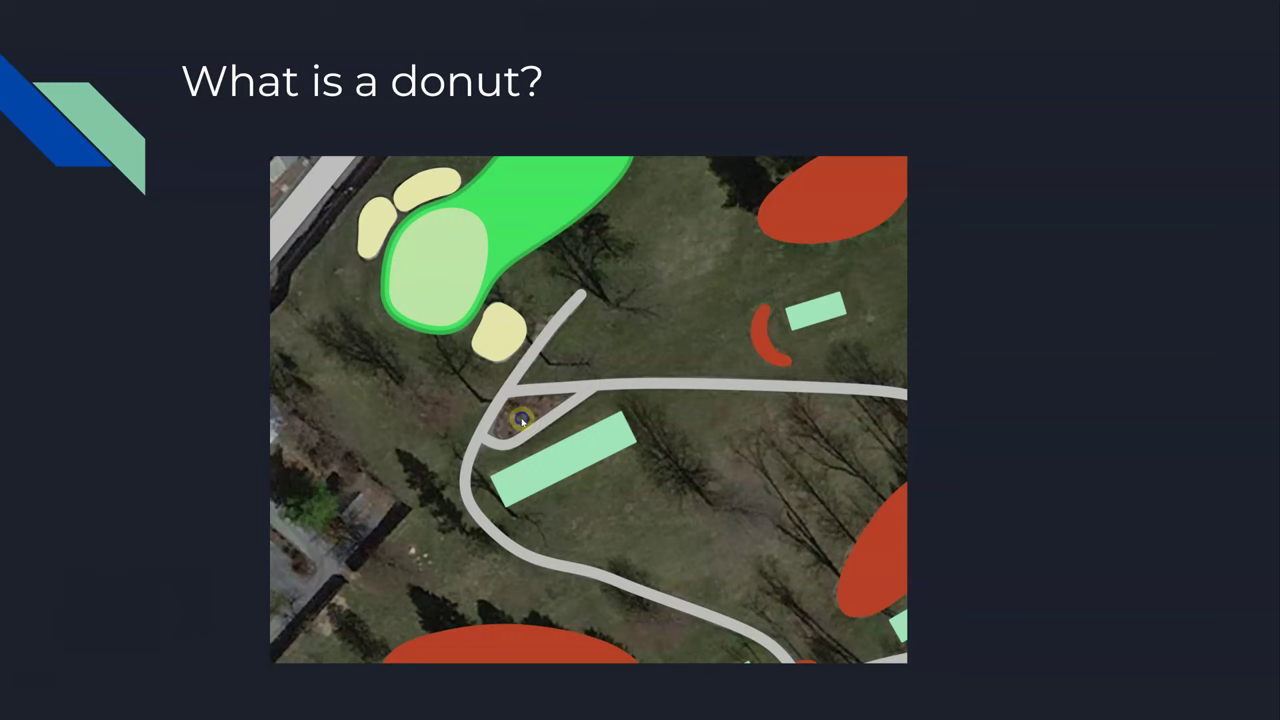
left_click(480, 428)
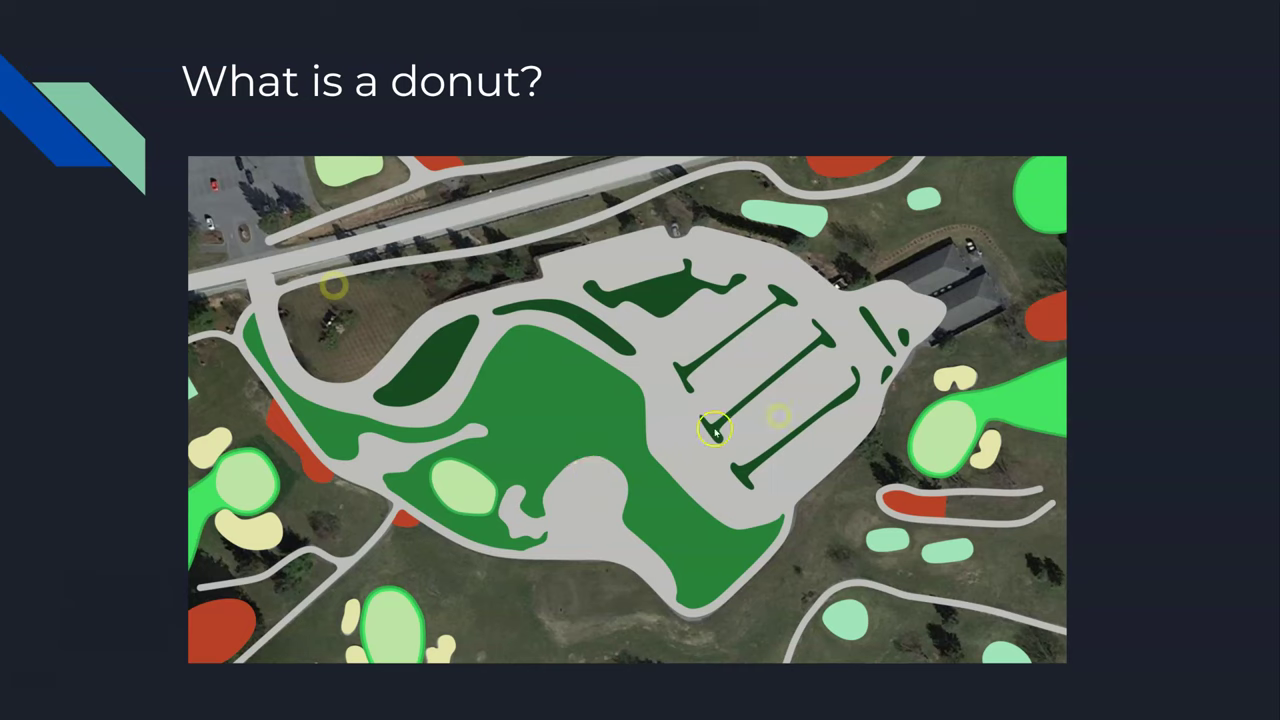
left_click(600, 418)
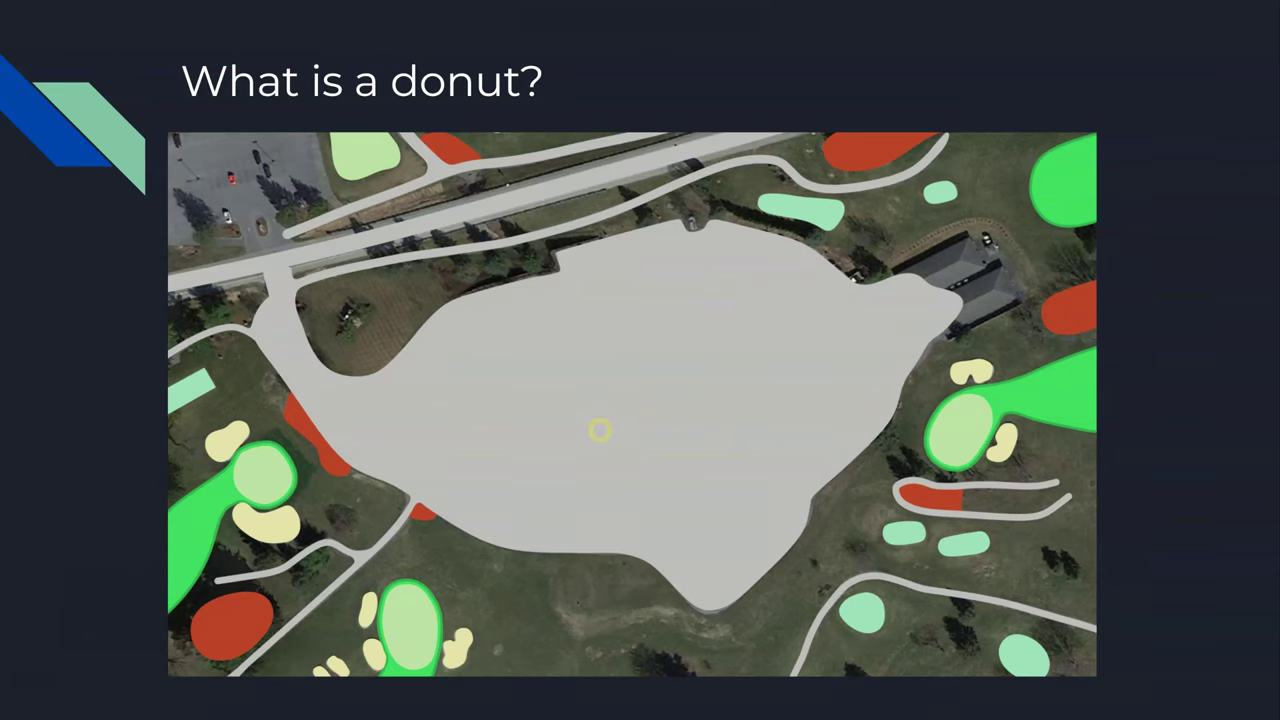
left_click(599, 430)
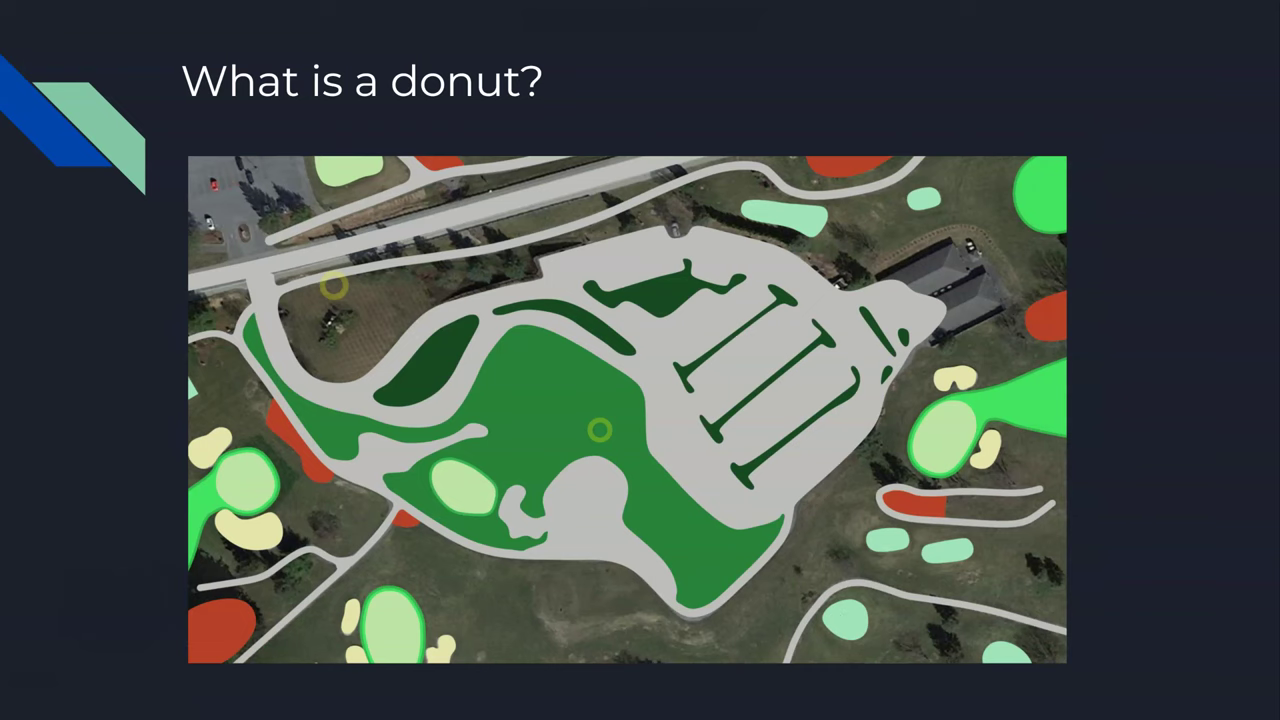
left_click(599, 430)
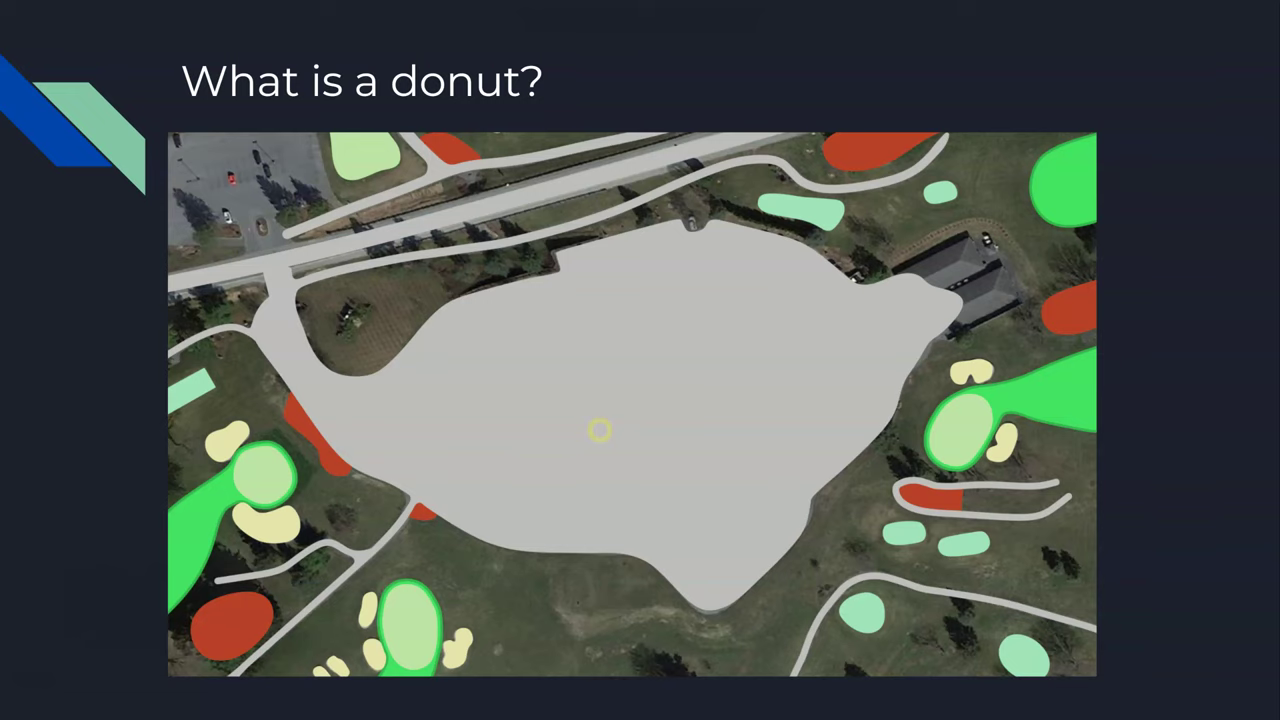
left_click(599, 430)
left_click(599, 430)
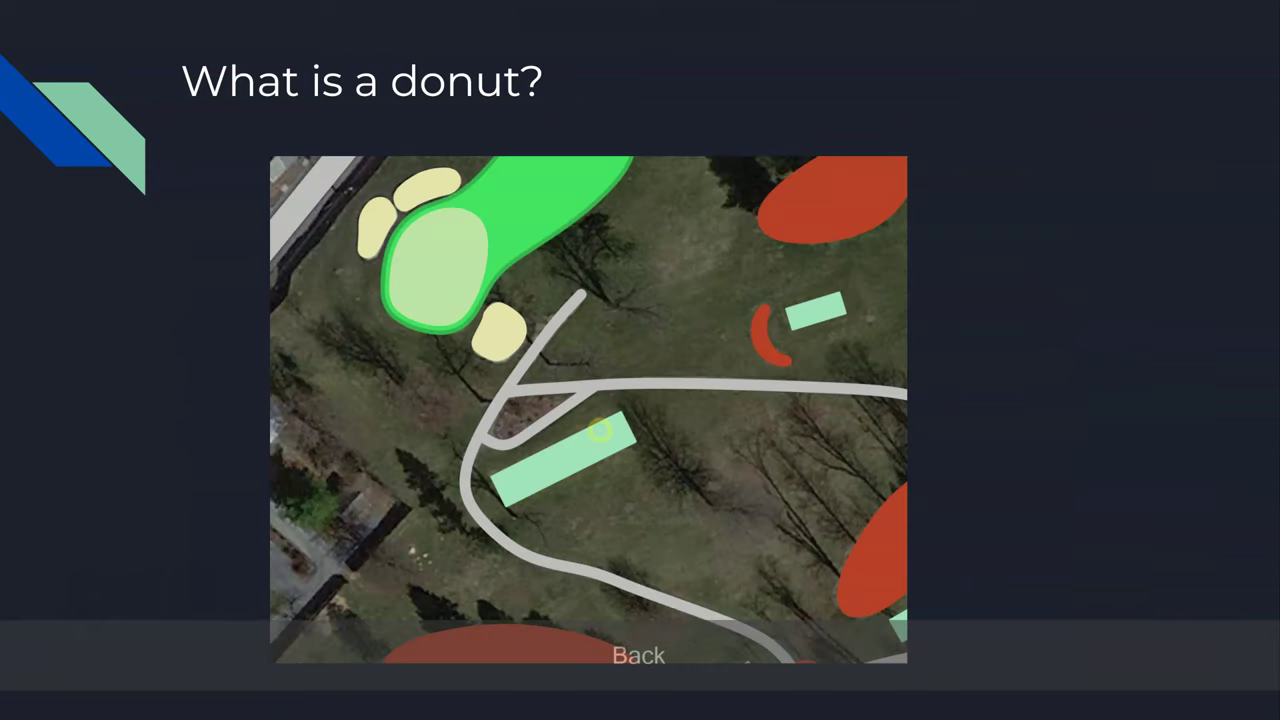
left_click(599, 430)
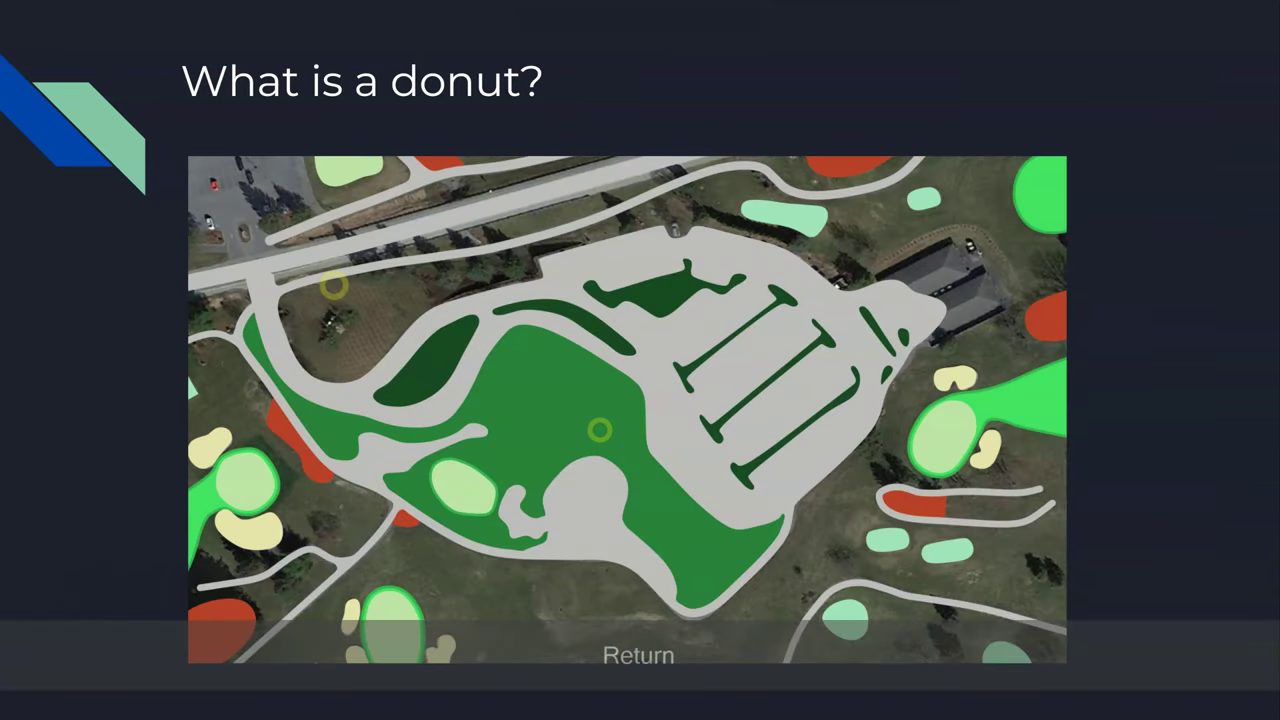
left_click(599, 430)
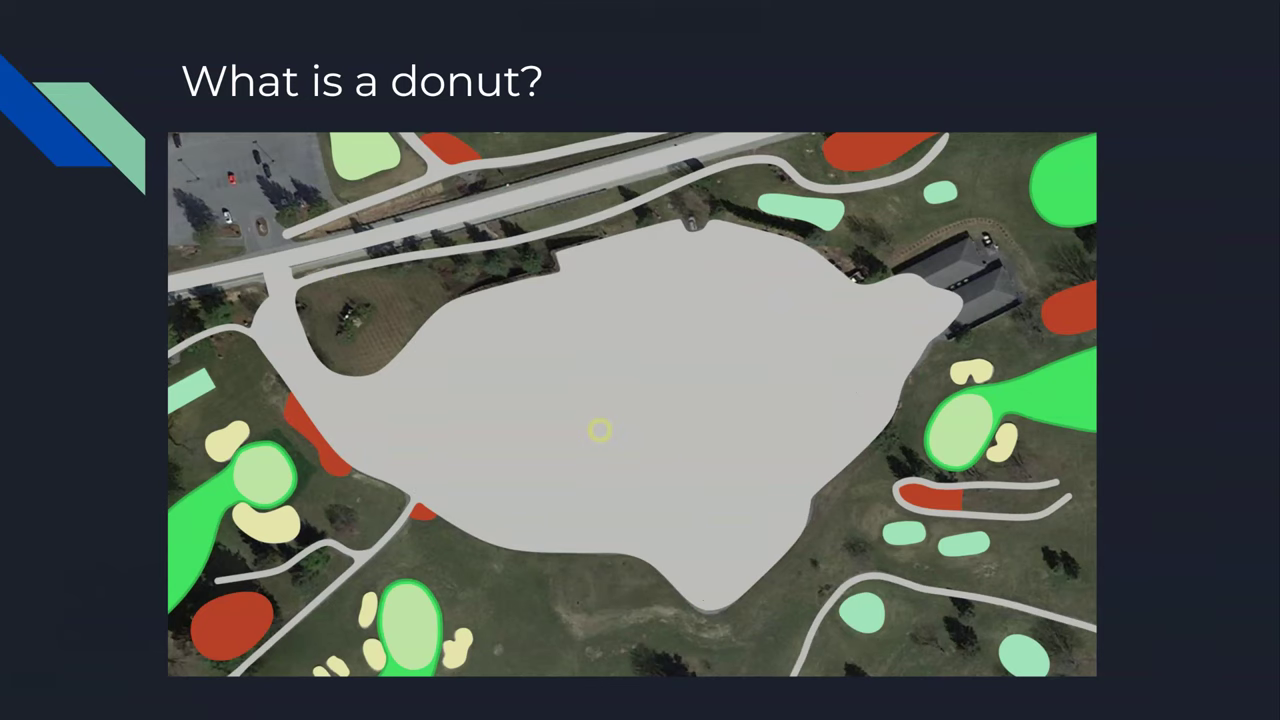
left_click(599, 430)
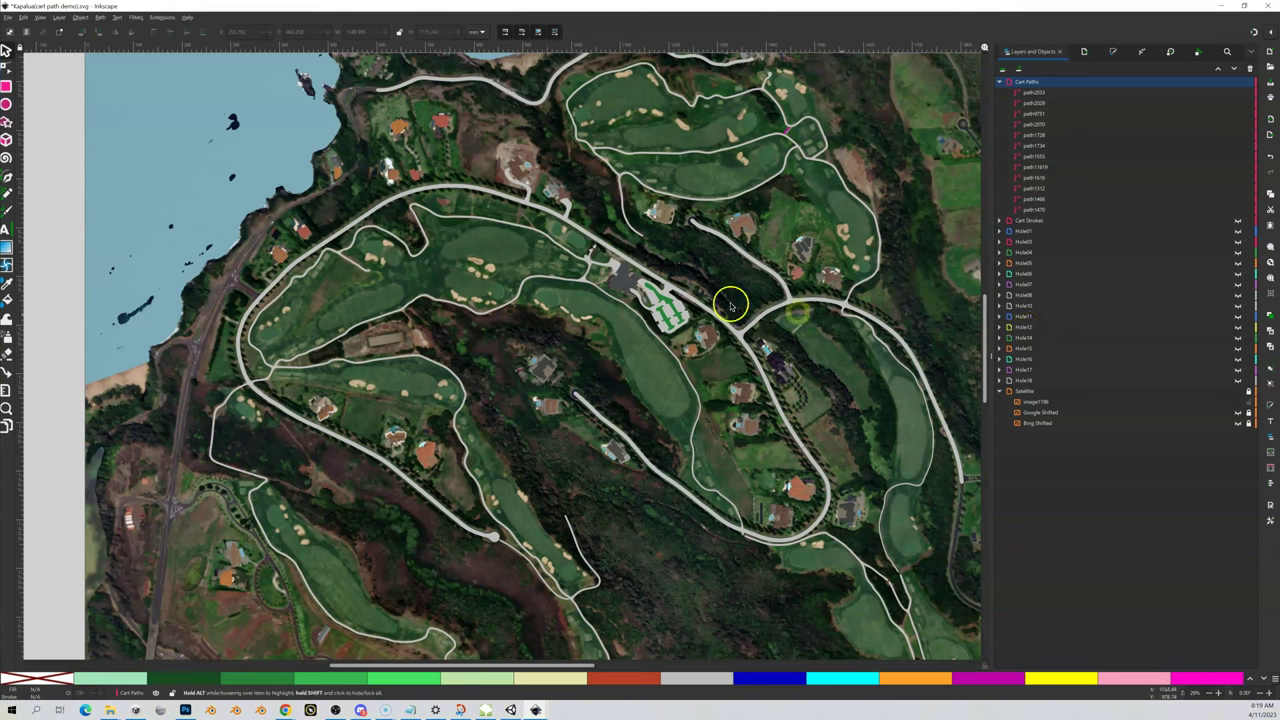
Select the large connected road and cart path shape and display its nodes to examine how much of it is joined
left_click(592, 297)
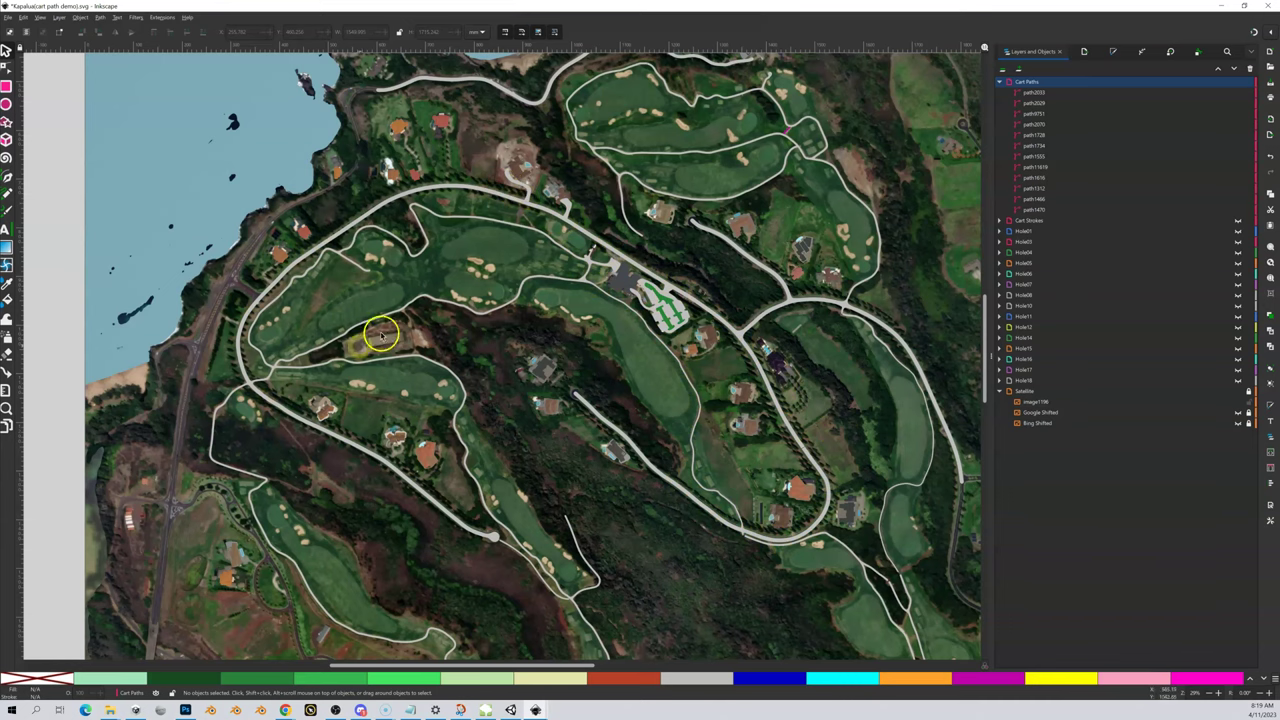
left_click(506, 196)
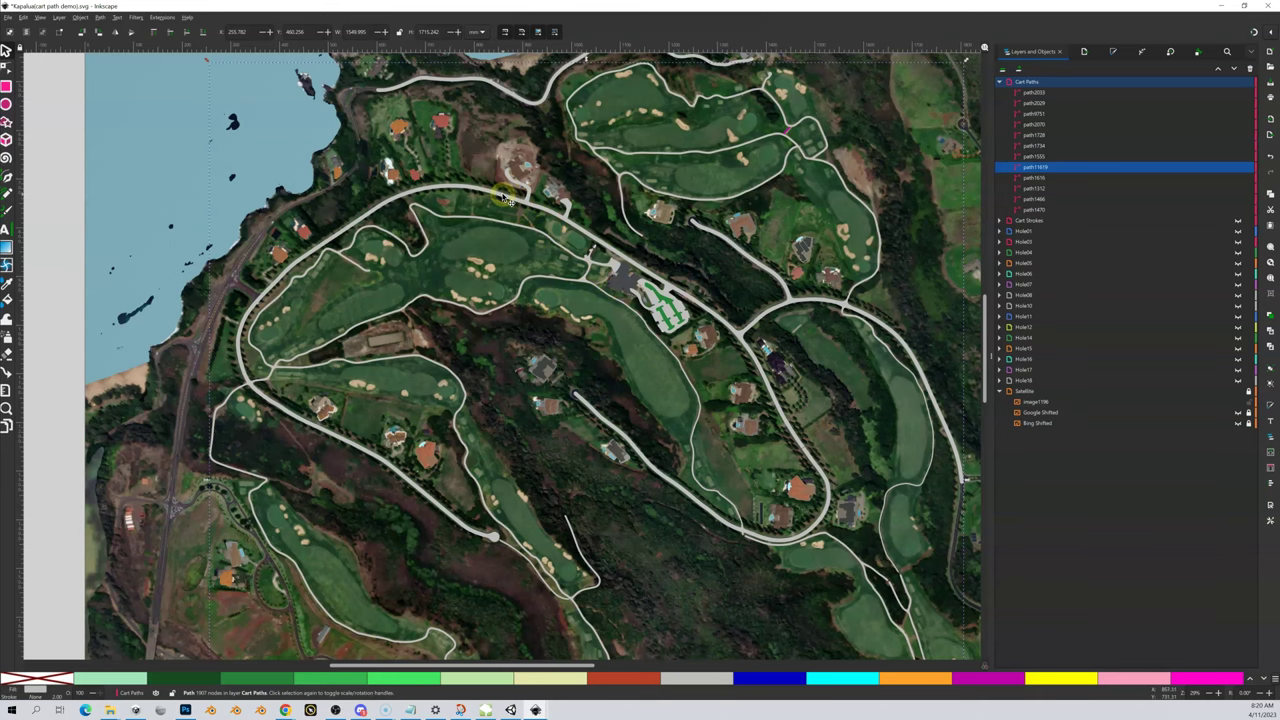
left_click(7, 66)
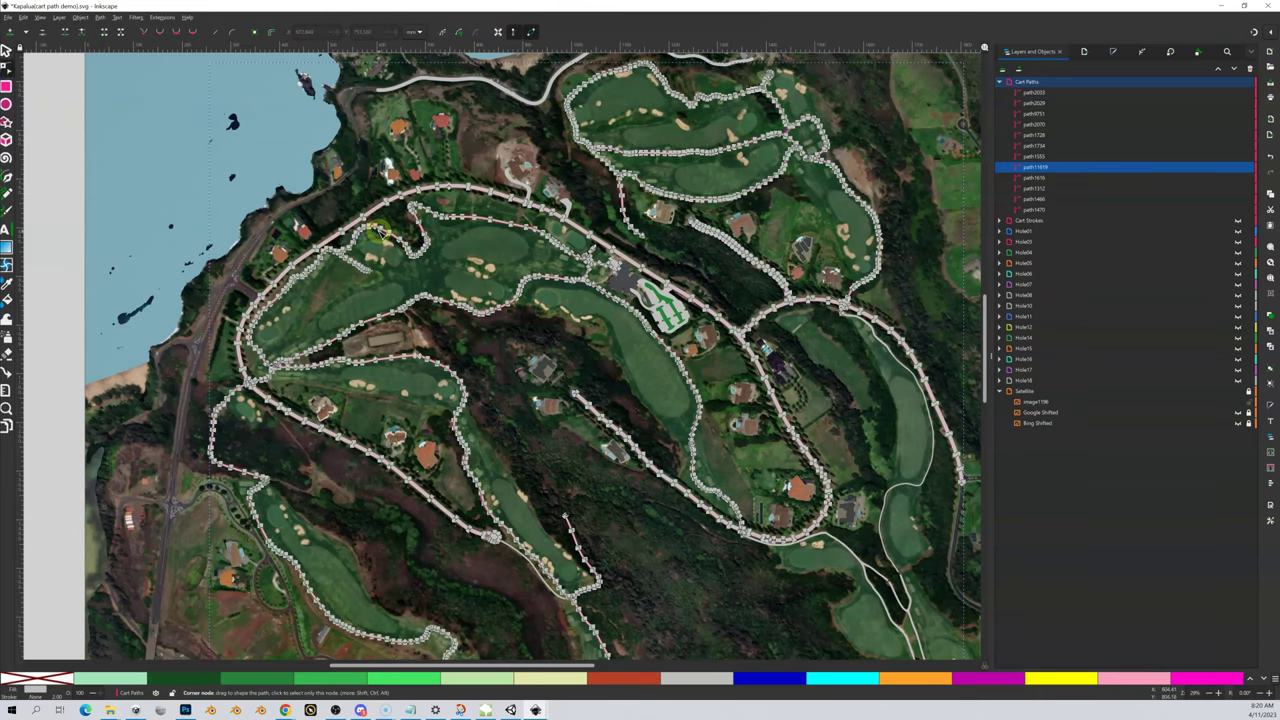
left_click(376, 231)
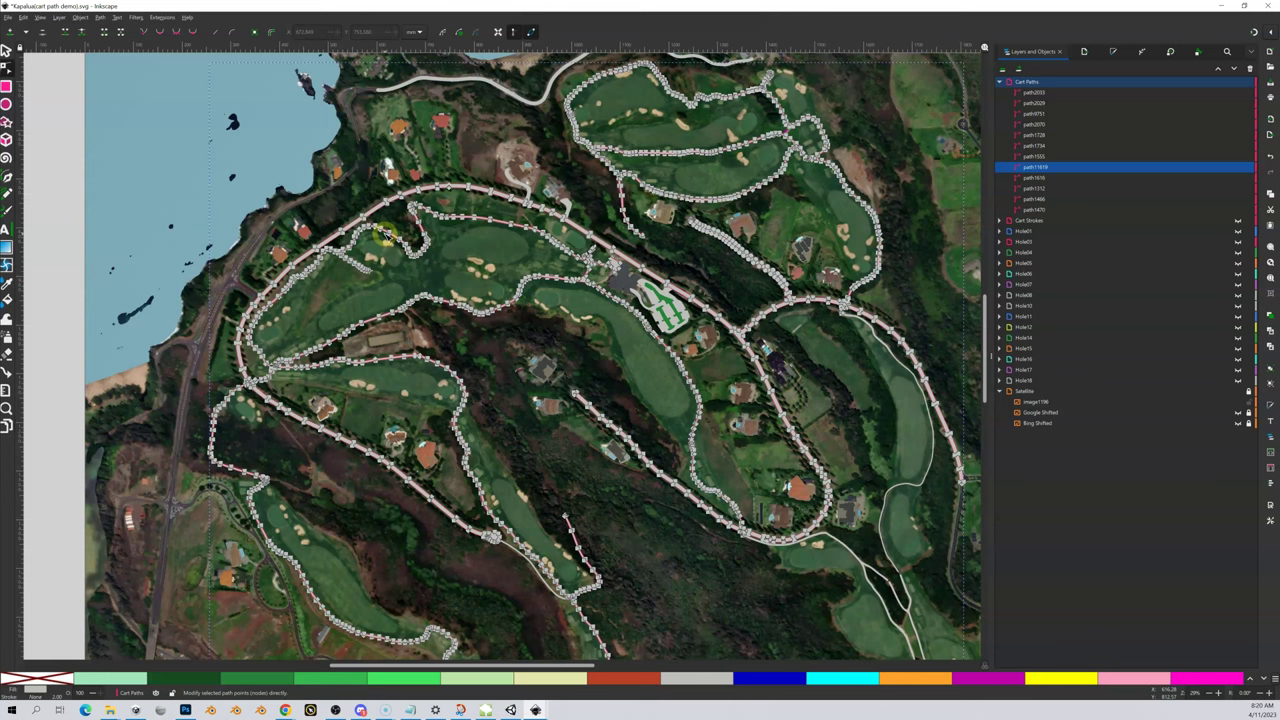
left_click(486, 168)
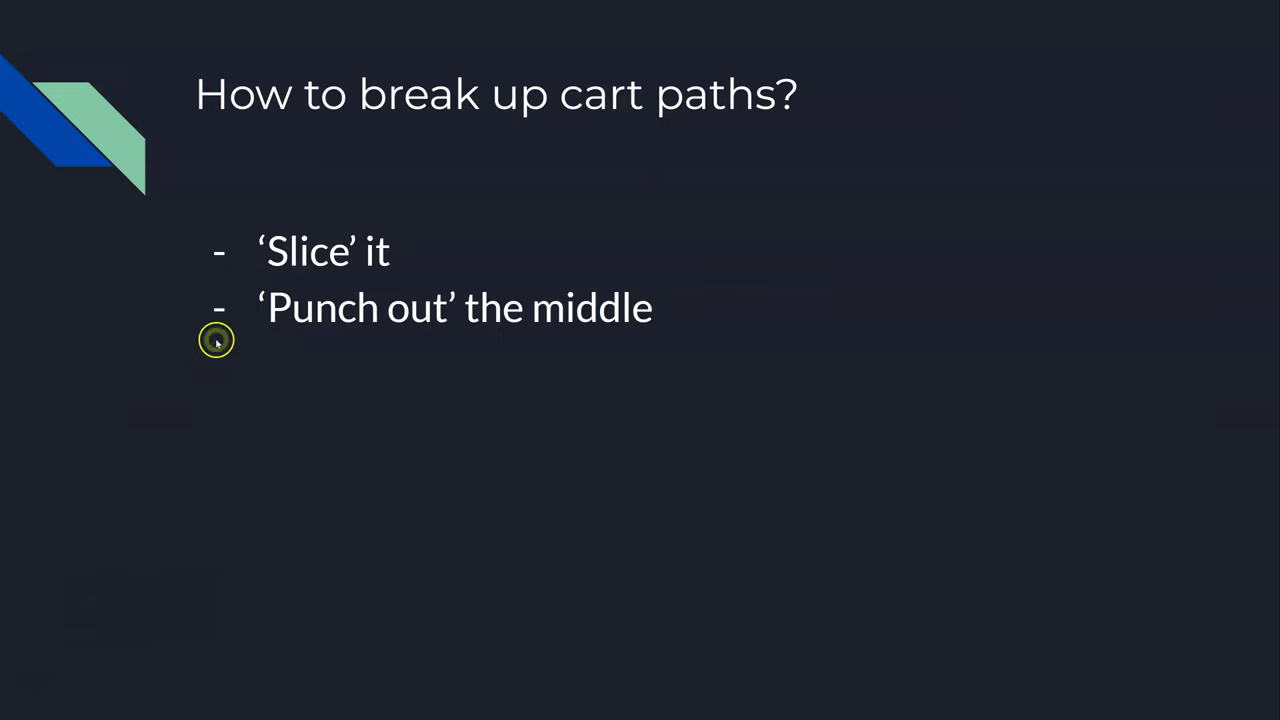
Switch to Inkscape and show the nodes of the large connected cart path to examine its extent
key("alt")
key("alt+Tab")
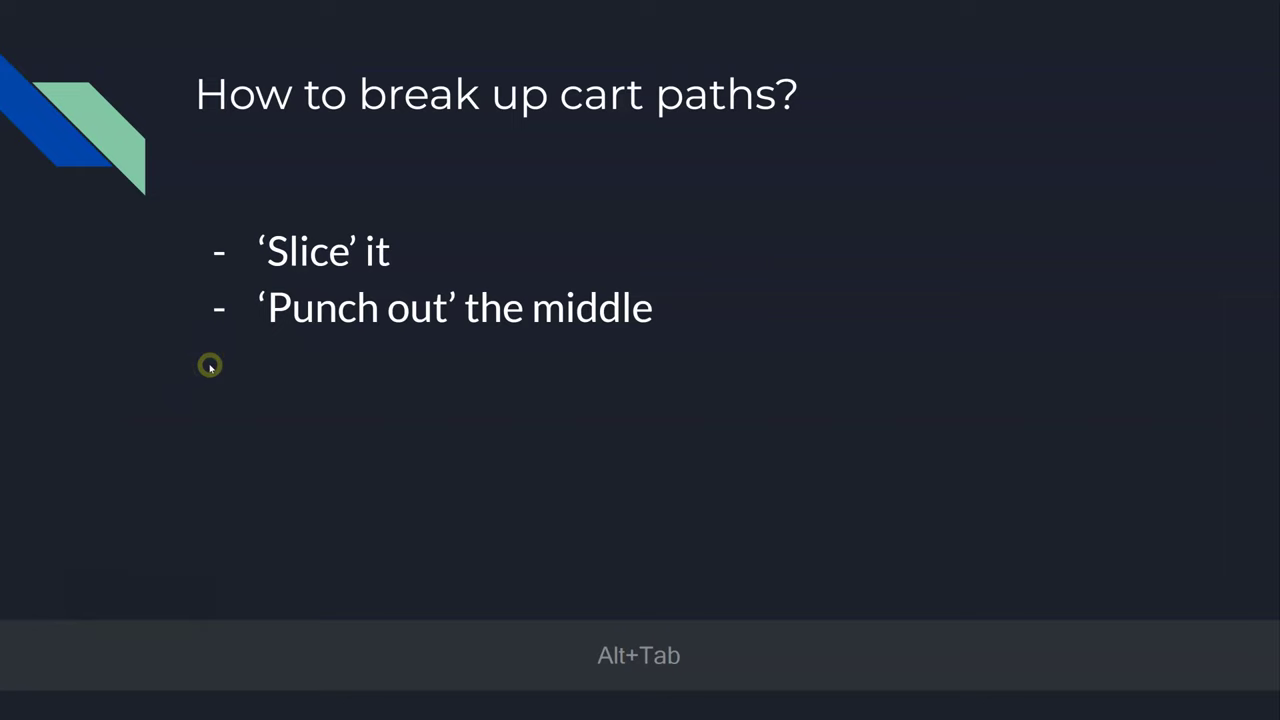
key("alt+Tab")
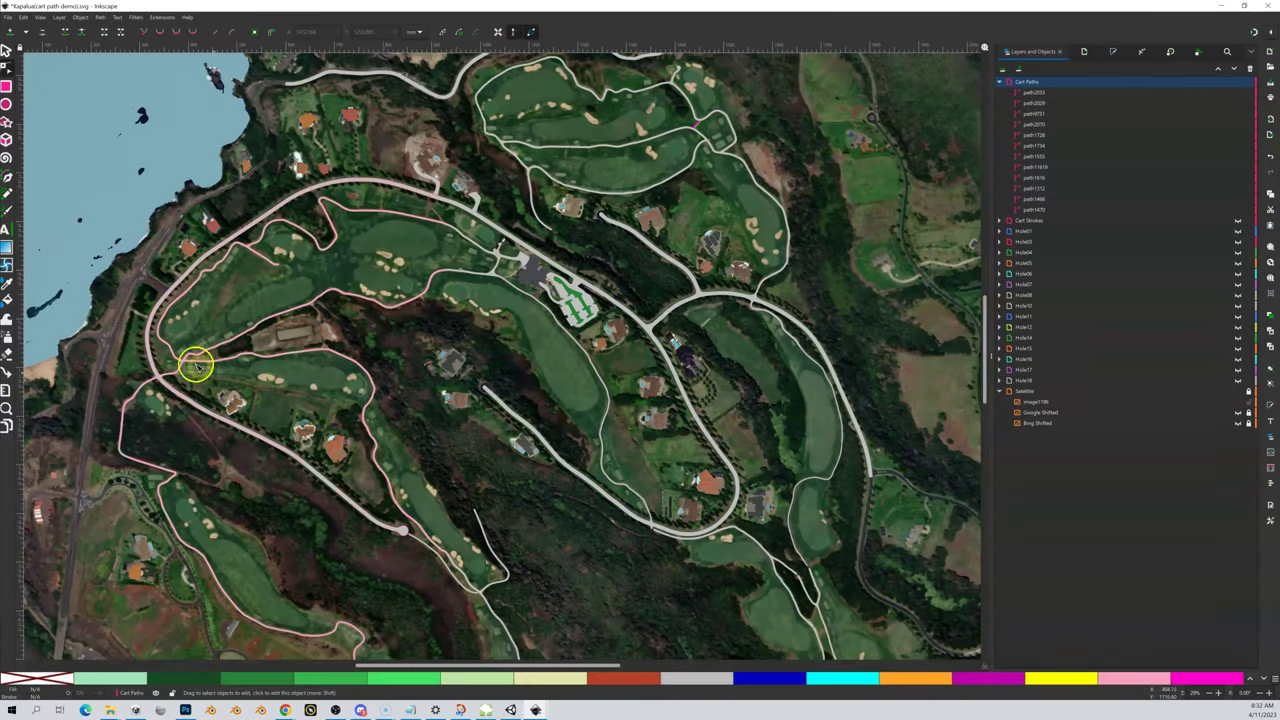
left_click(484, 390)
left_click(485, 390)
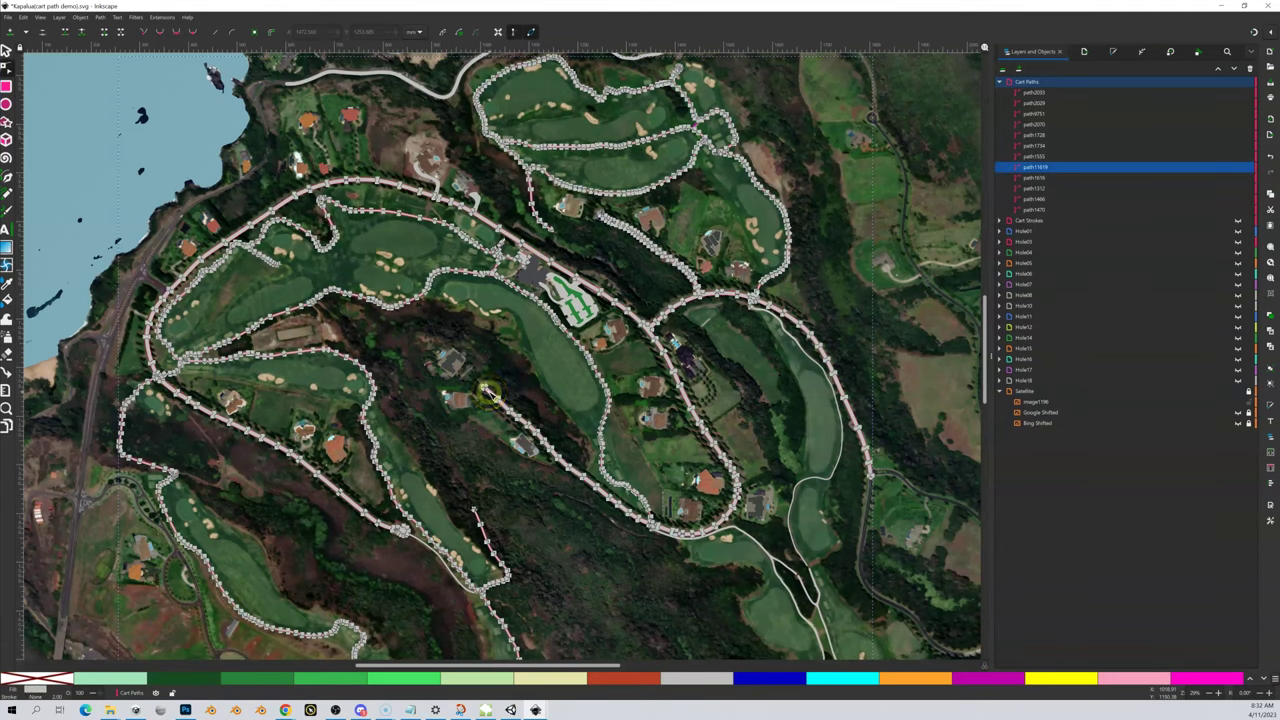
left_click_drag(486, 387, 487, 352)
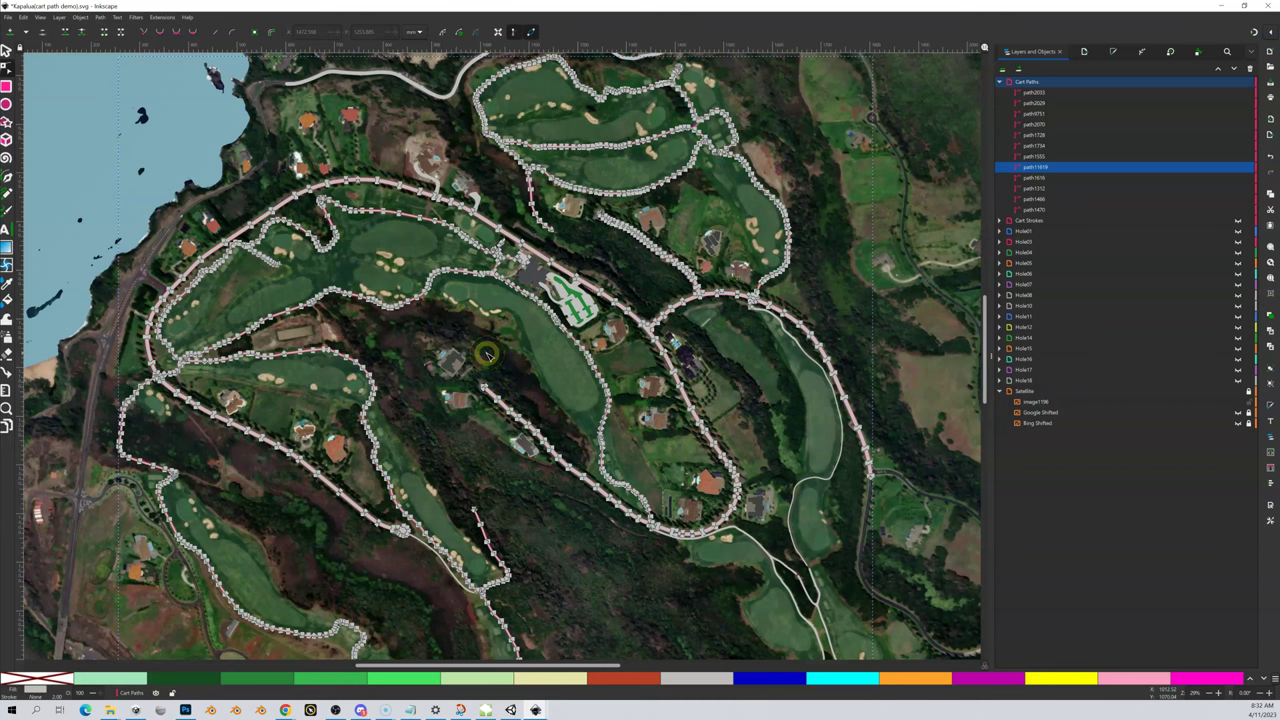
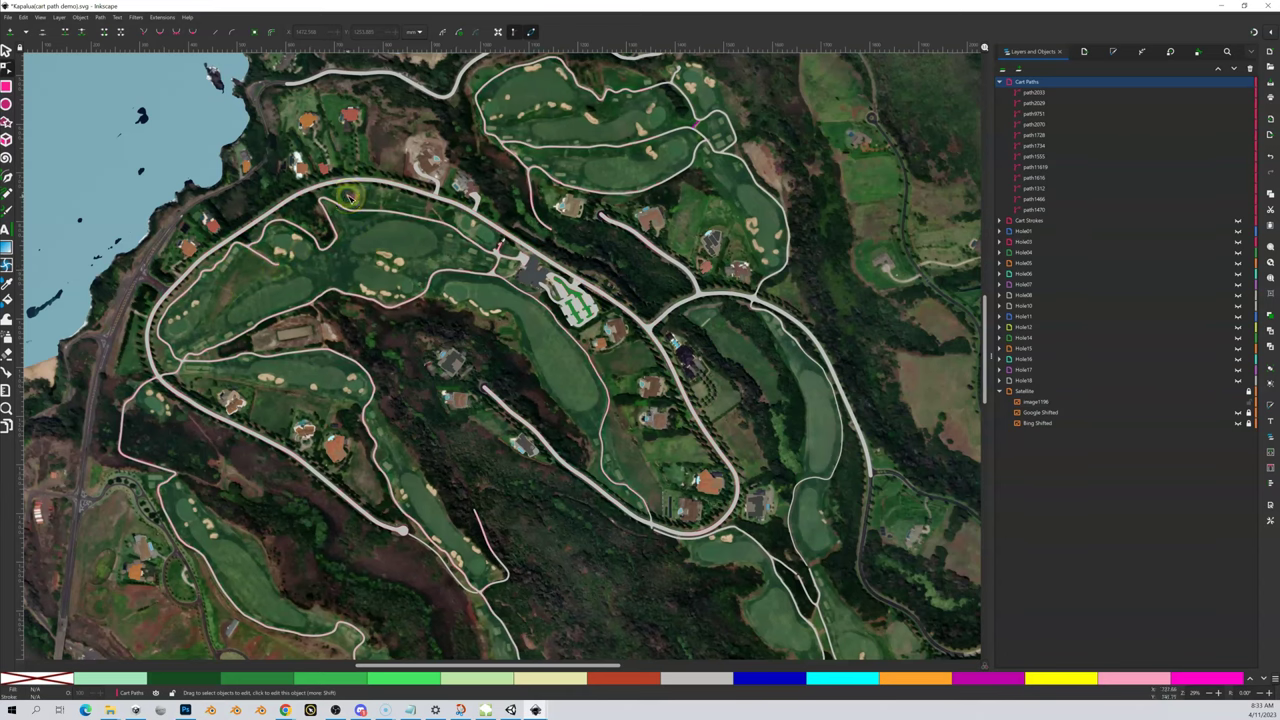
Draw a thin closed sliver about 7.5 by 10.6 mm with the Pen tool across the cart path's sharp bend just below the main road
key("shift+equal")
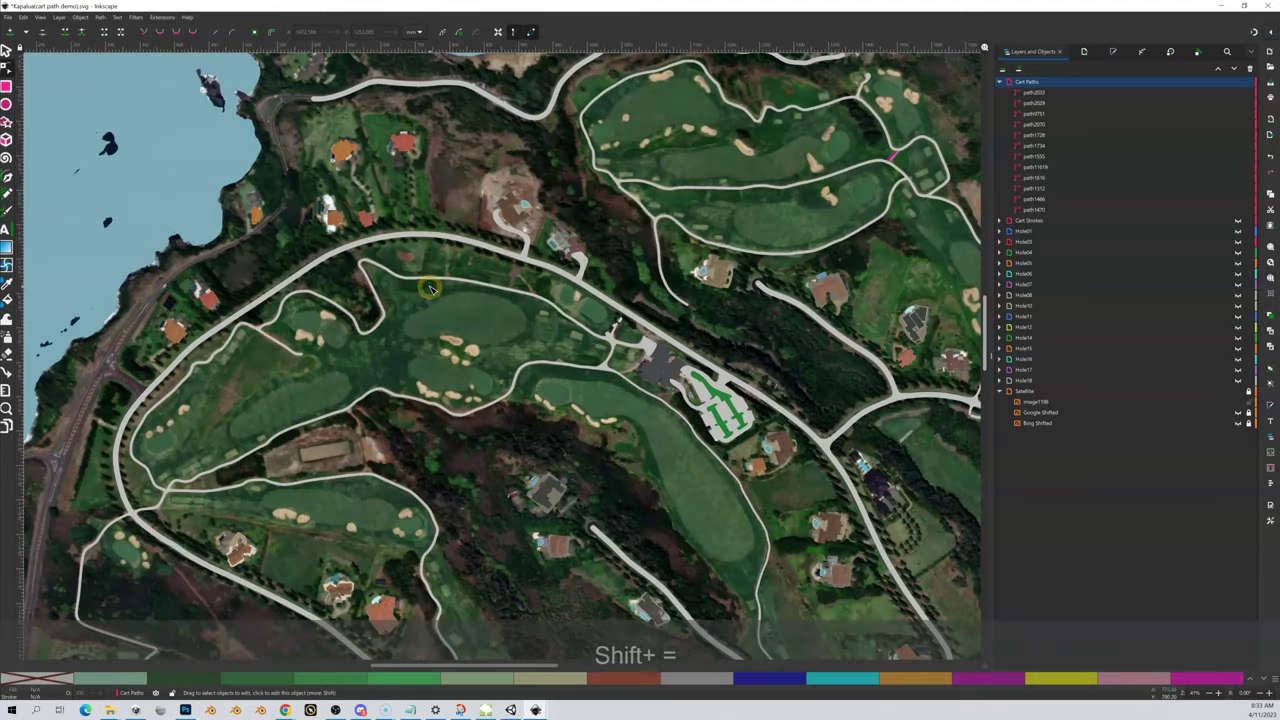
left_click_drag(409, 263, 477, 303)
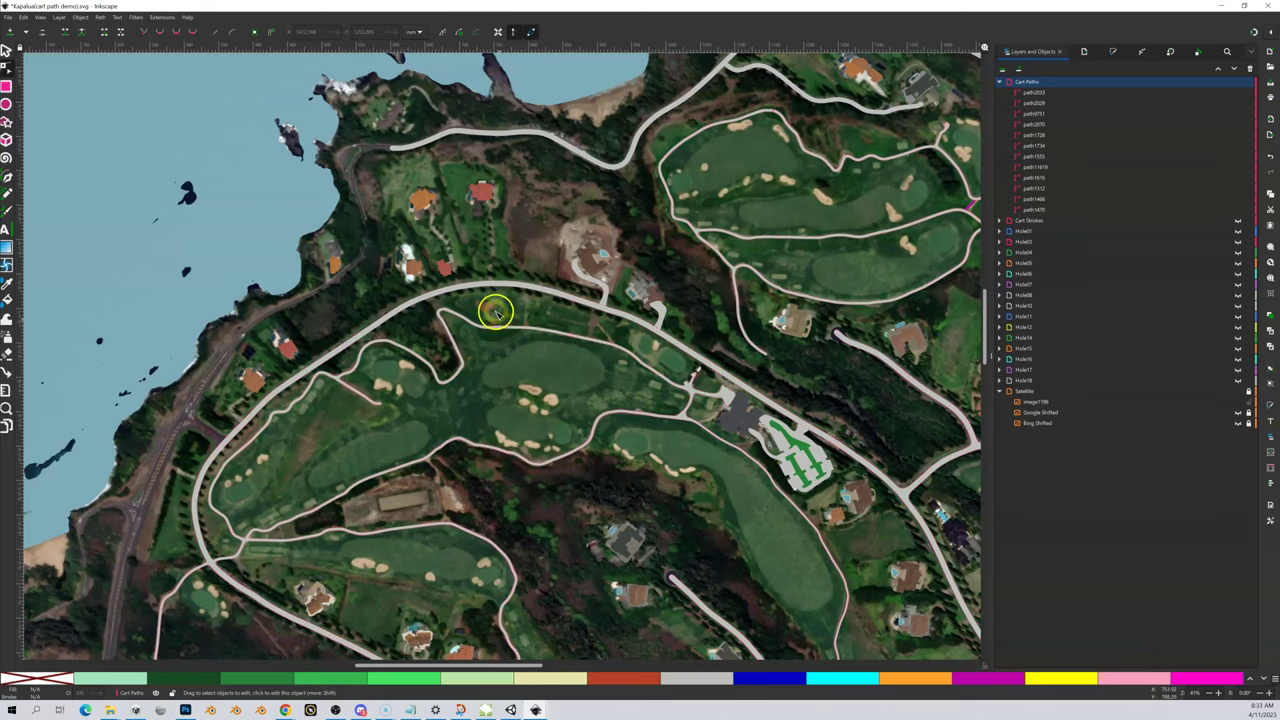
left_click_drag(500, 316, 530, 326)
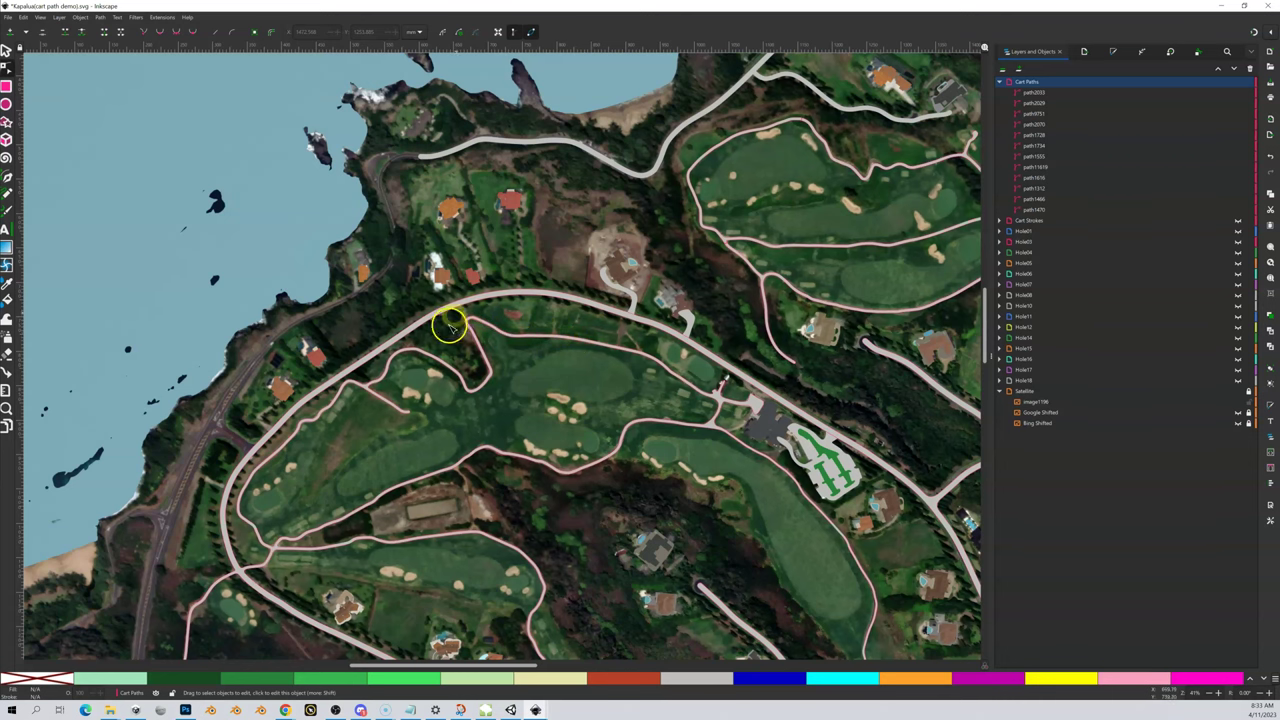
key("shift+equal")
key("shift+equal")
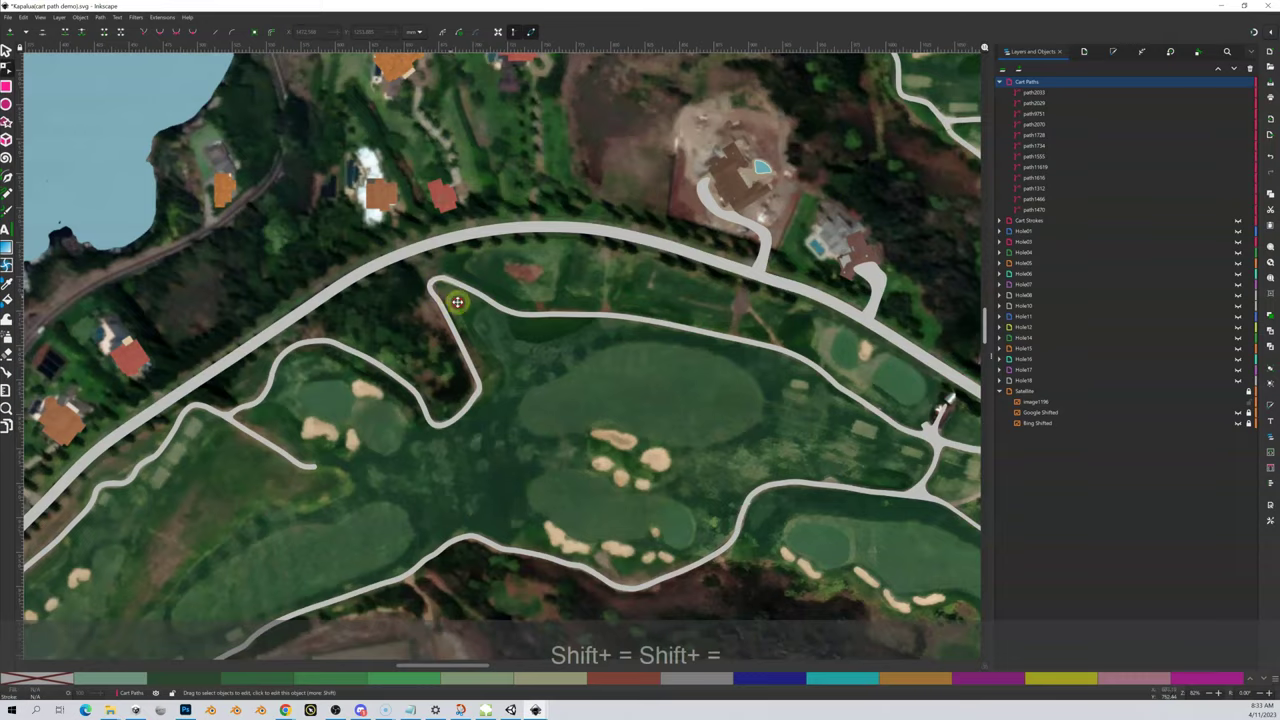
key("shift+equal")
key("shift+equal")
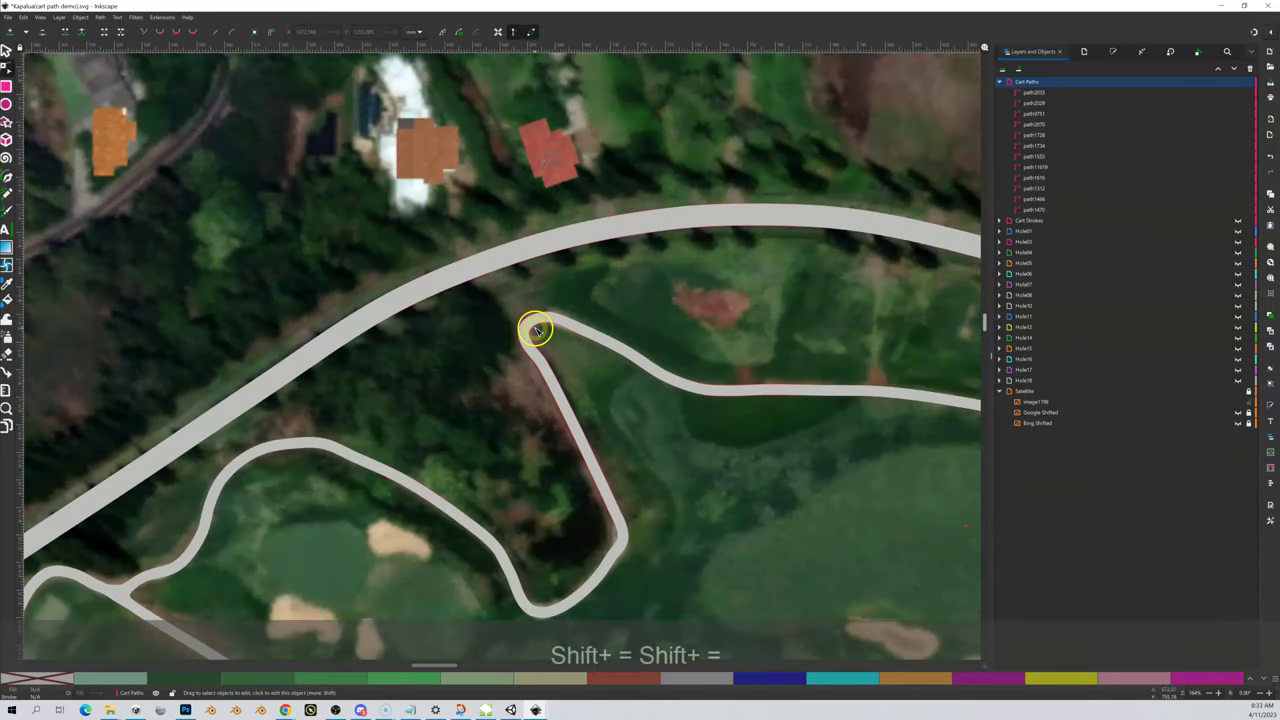
key("shift+equal")
key("shift+equal")
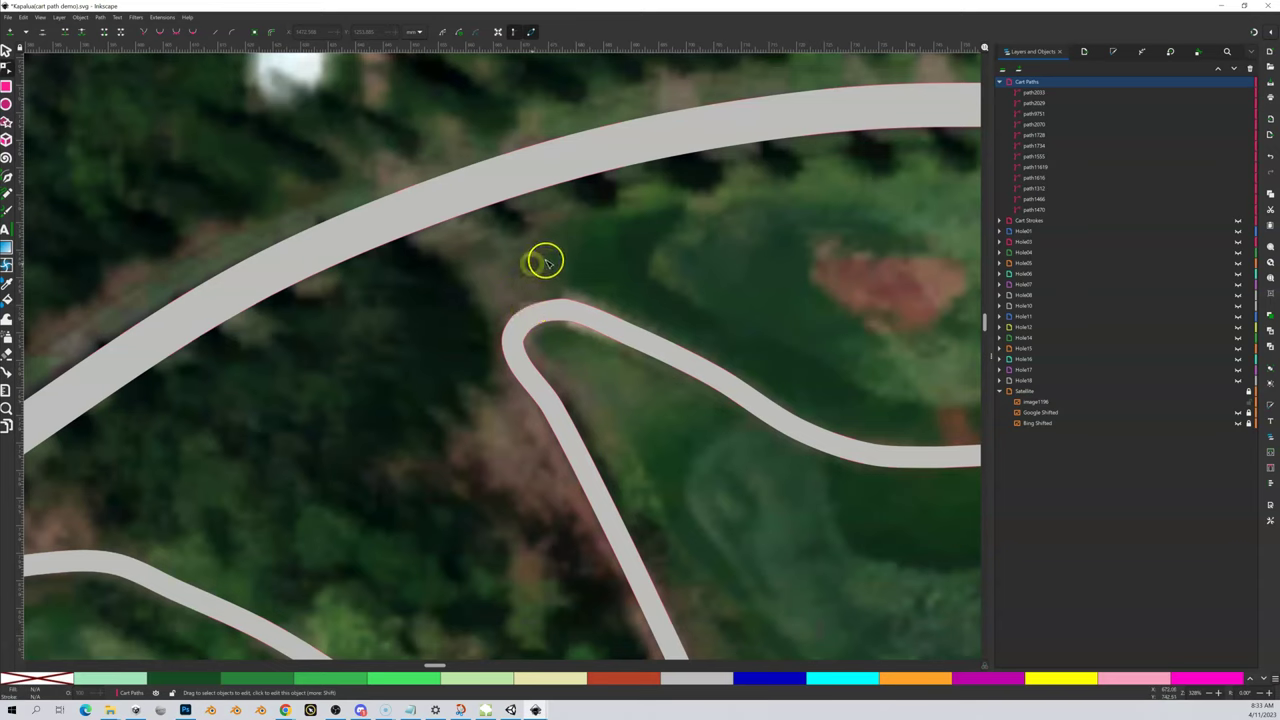
left_click_drag(581, 358, 563, 374)
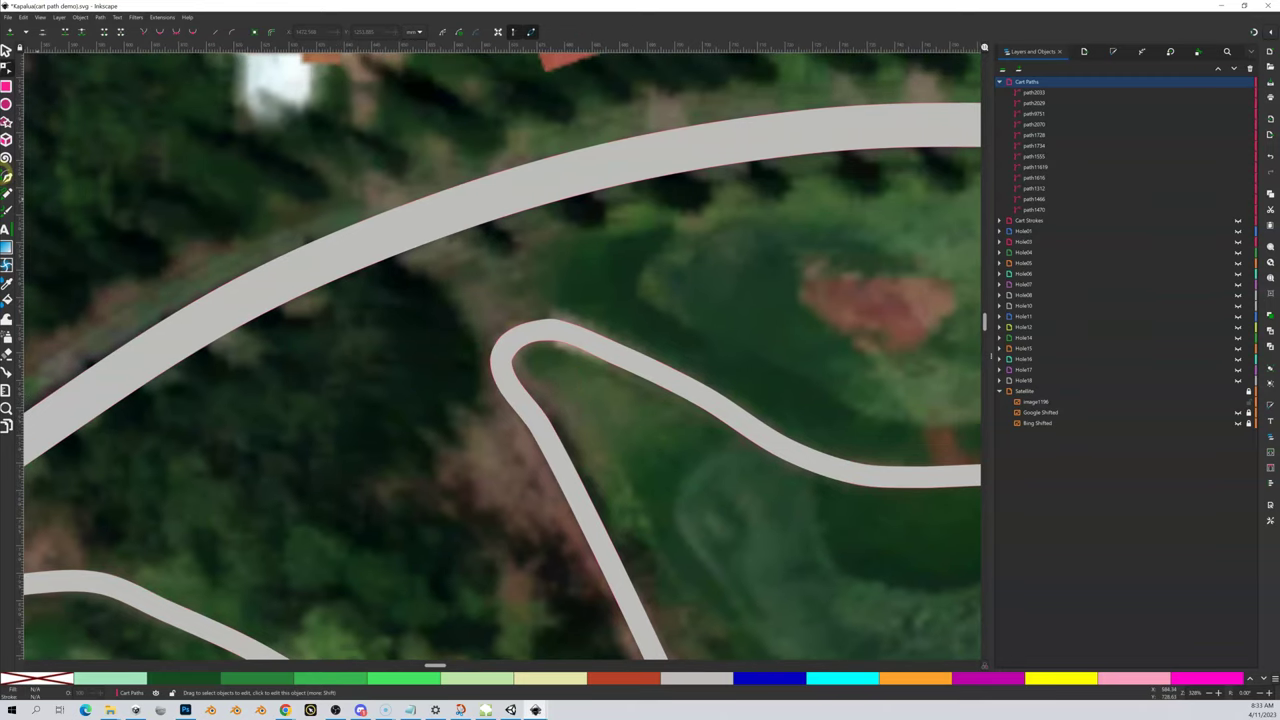
left_click(8, 176)
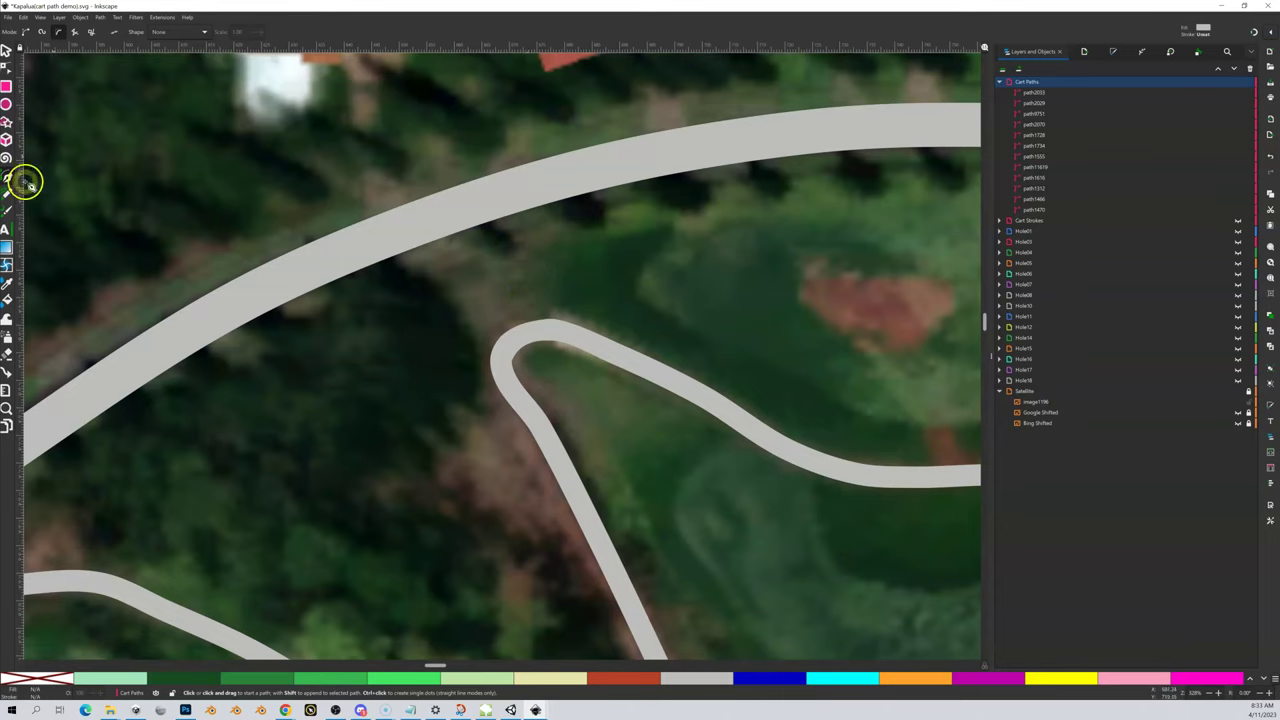
left_click(494, 313)
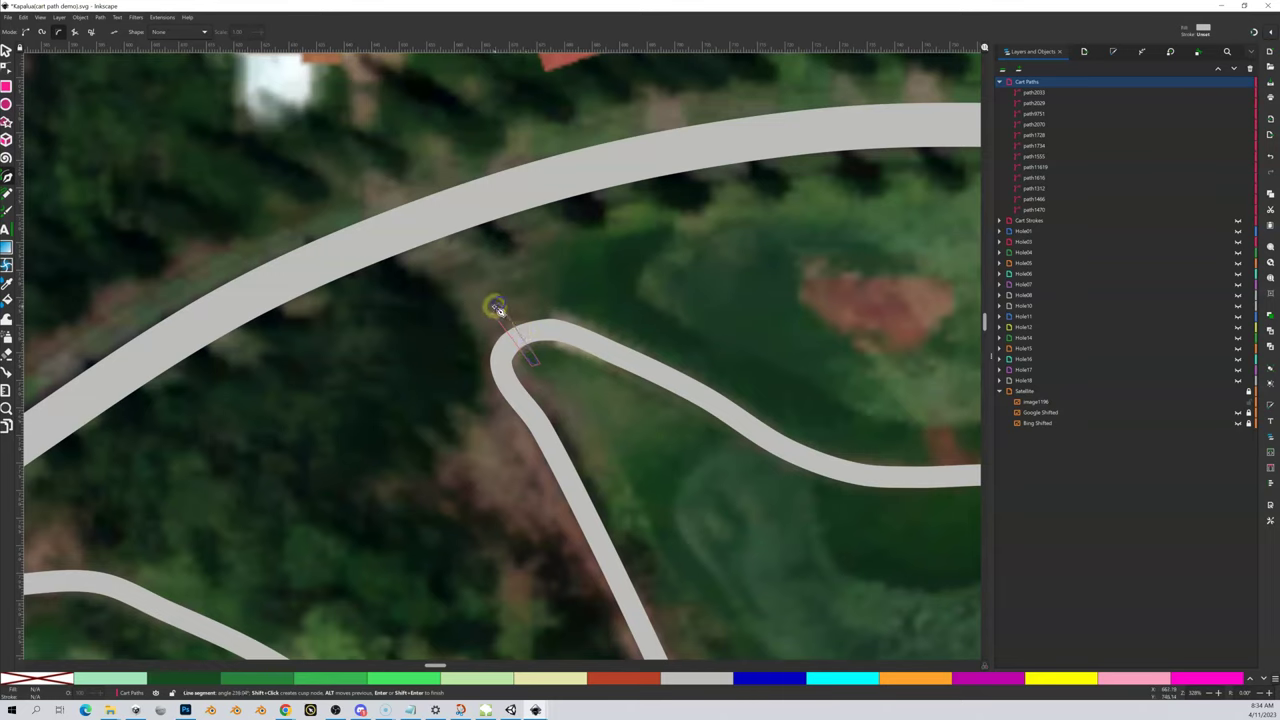
left_click(495, 313)
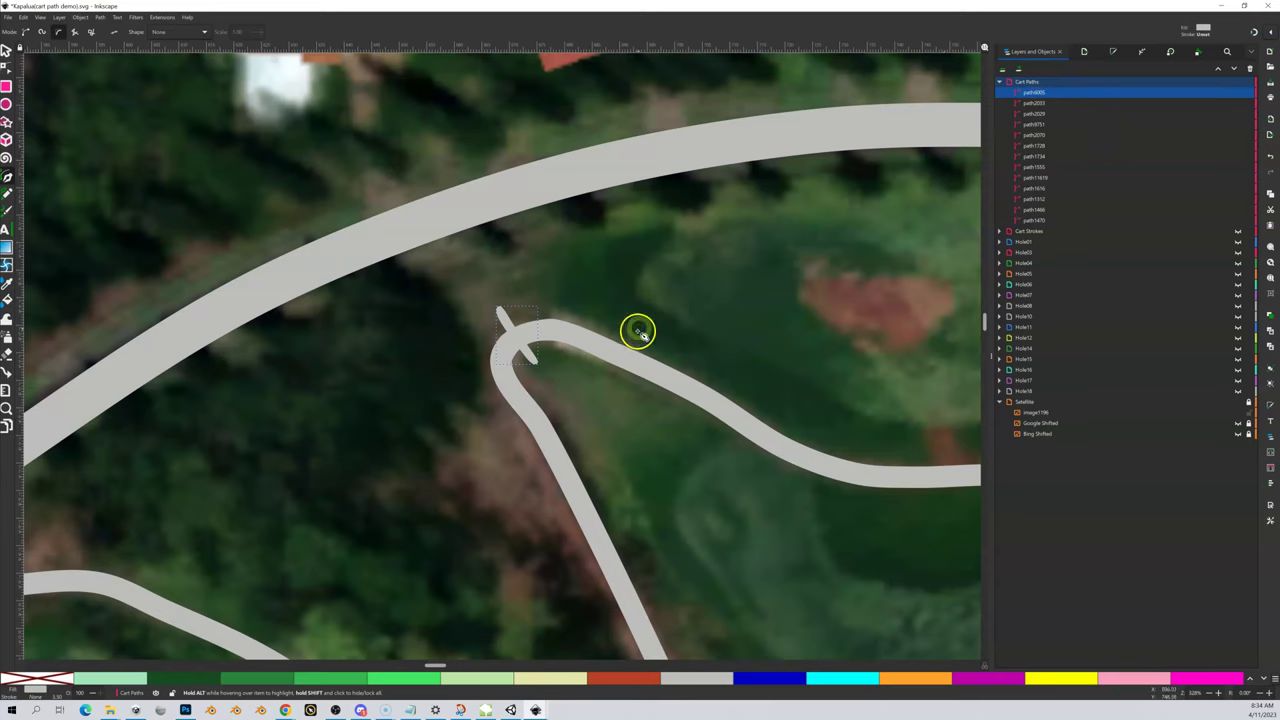
Select the sliver together with the large connected cart path and subtract it with the Difference operation to slice the bend
left_click(8, 49)
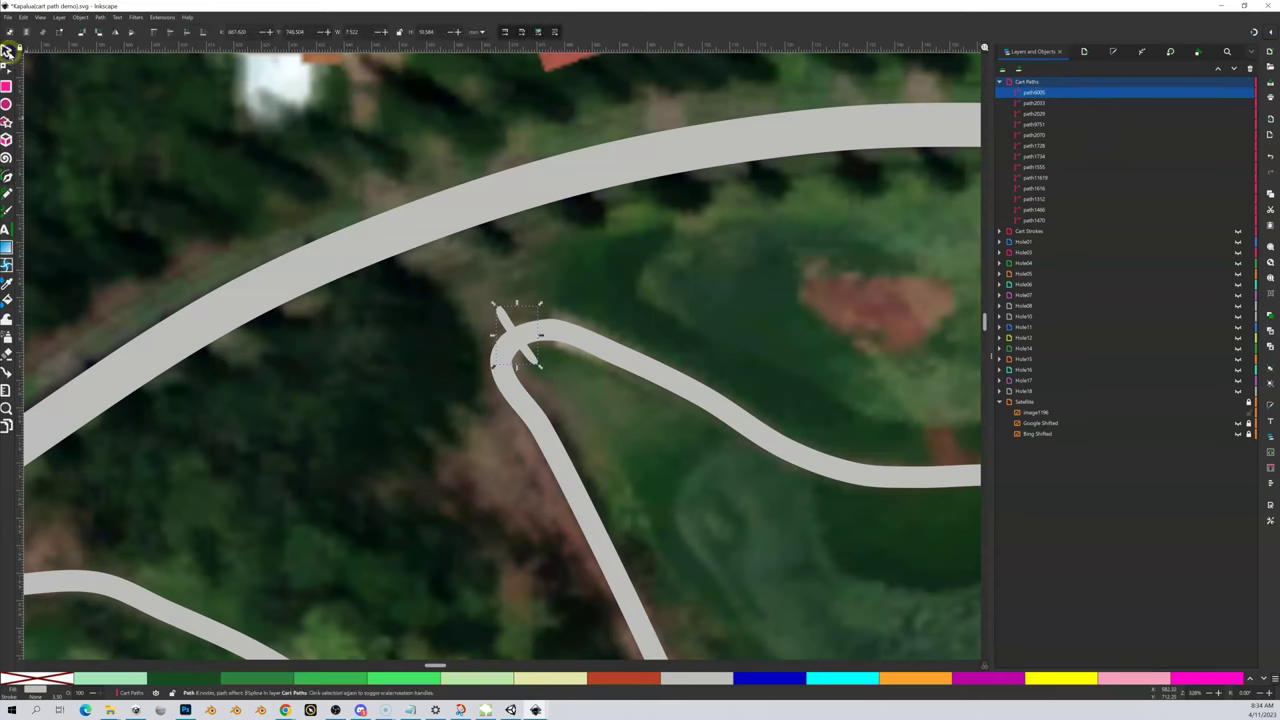
left_click(727, 408)
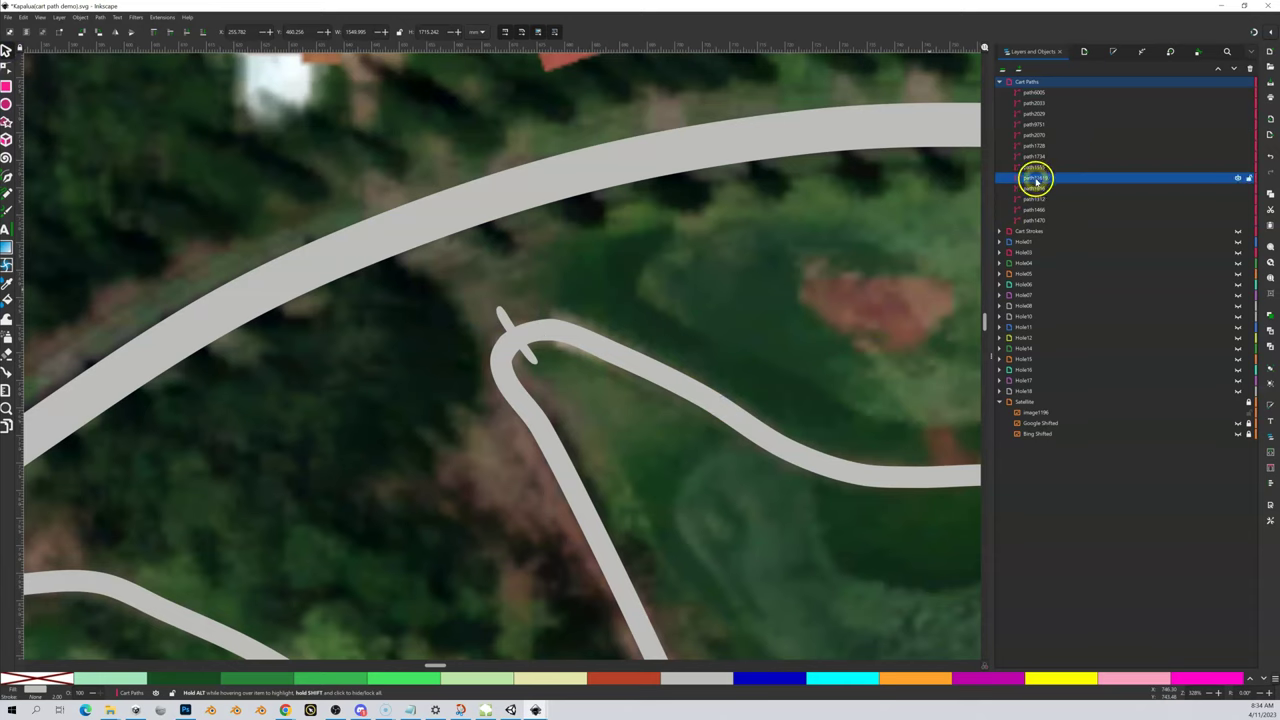
left_click(506, 319)
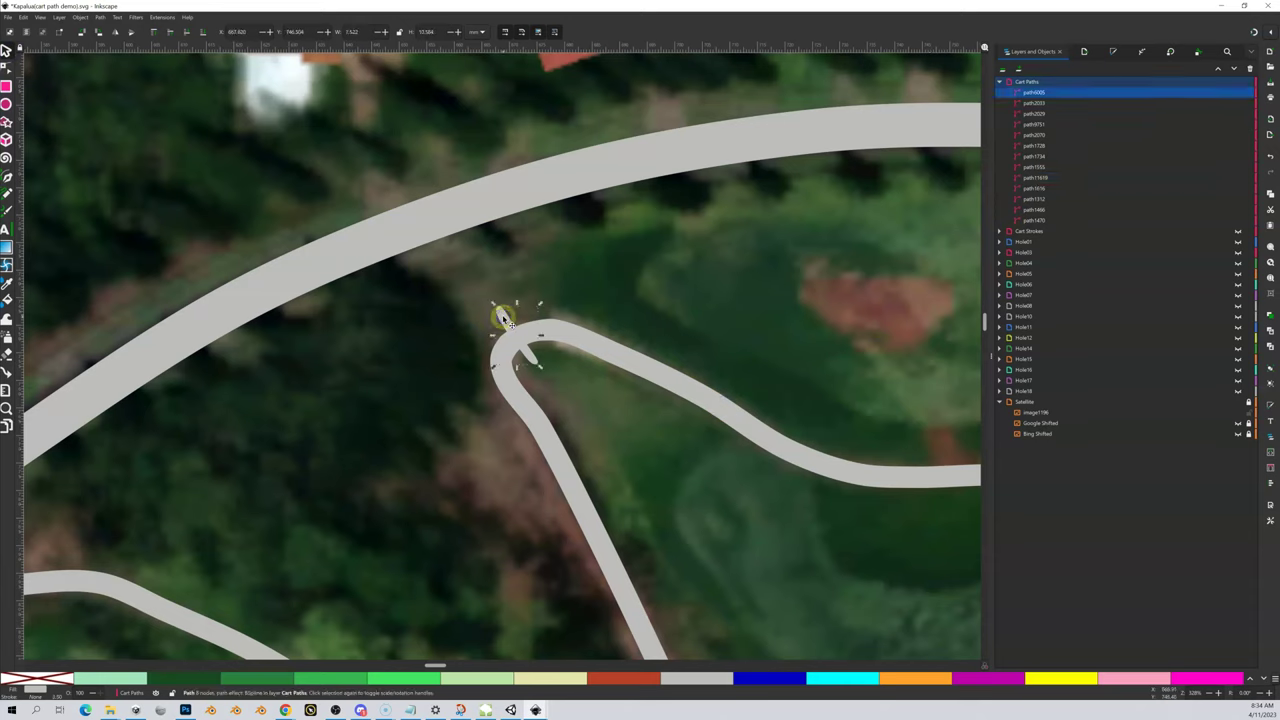
left_click(514, 321)
key("shift")
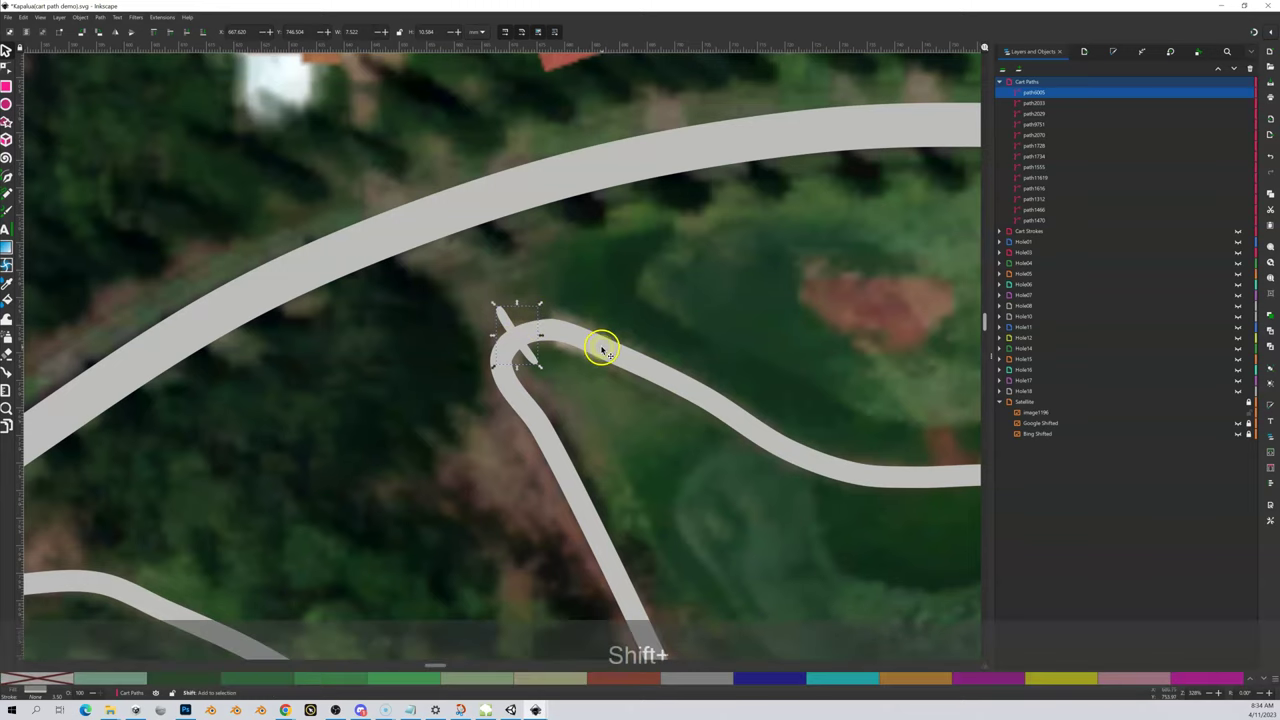
left_click(601, 348, "shift")
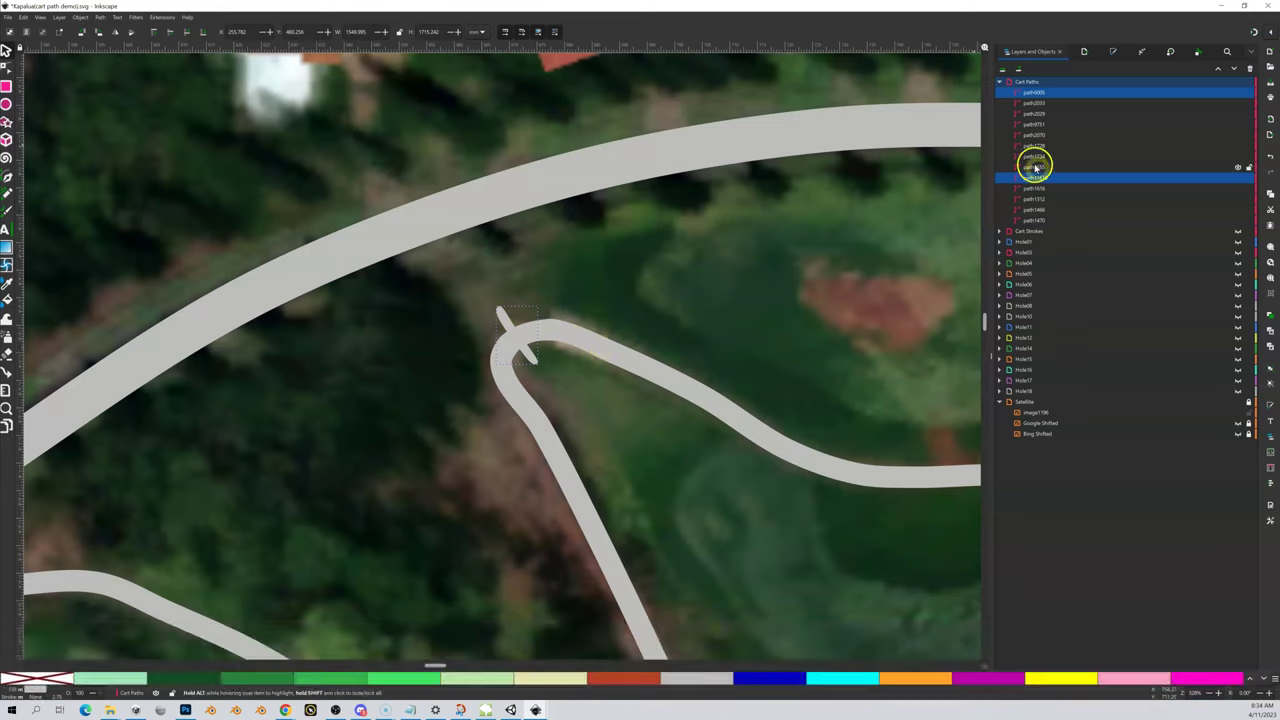
left_click(100, 18)
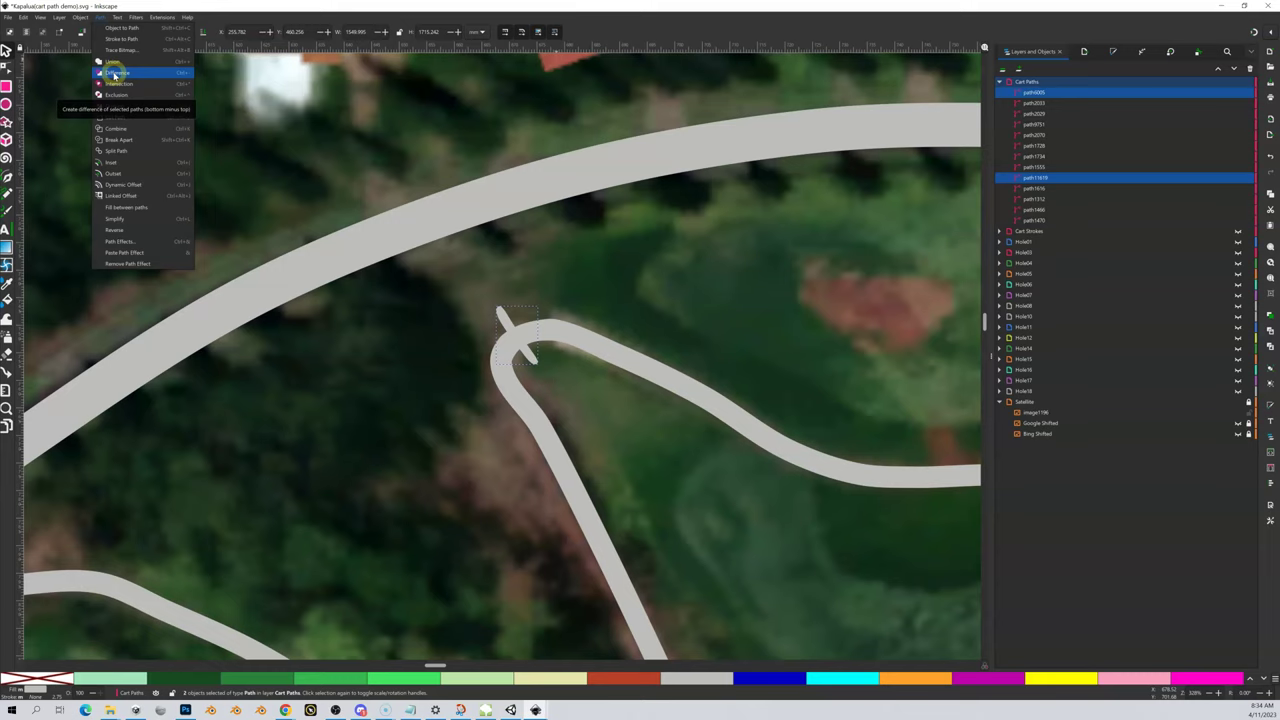
left_click(115, 73)
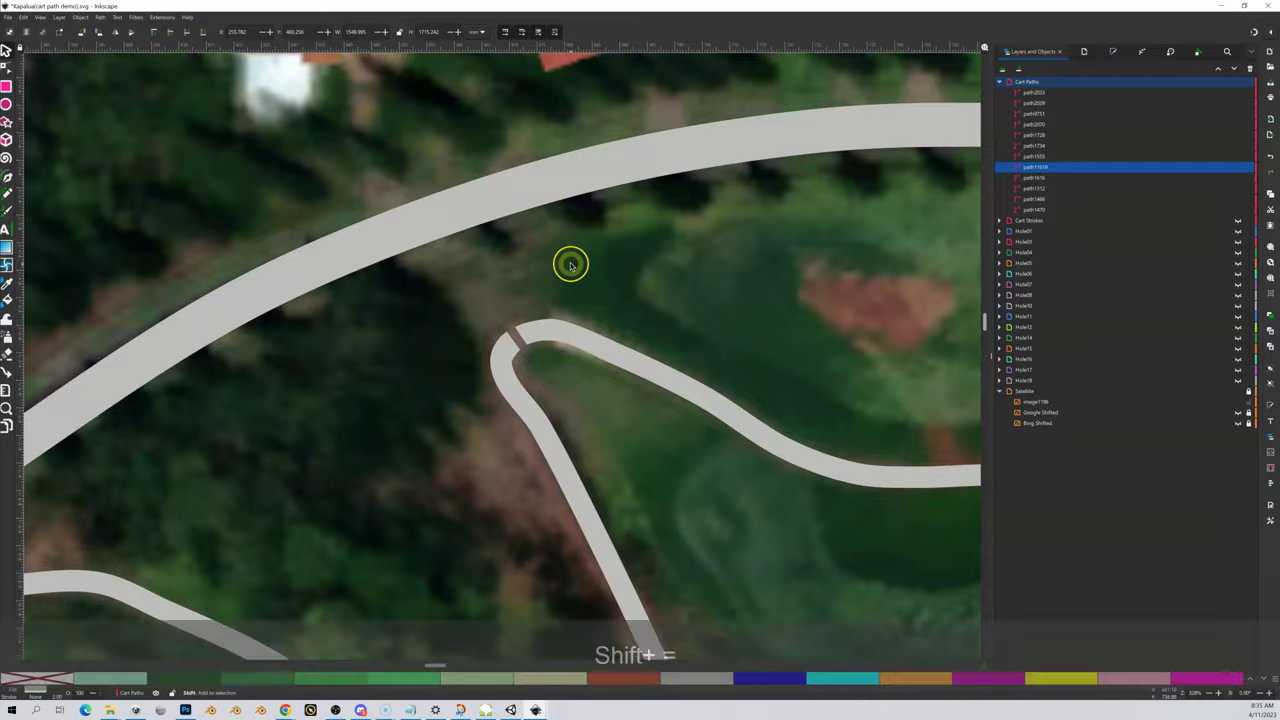
Select the four corner nodes at the two cut ends of the sliced cart path bend and make them auto-smooth
key("shift+equal")
key("shift+equal")
key("shift+equal")
key("shift+equal")
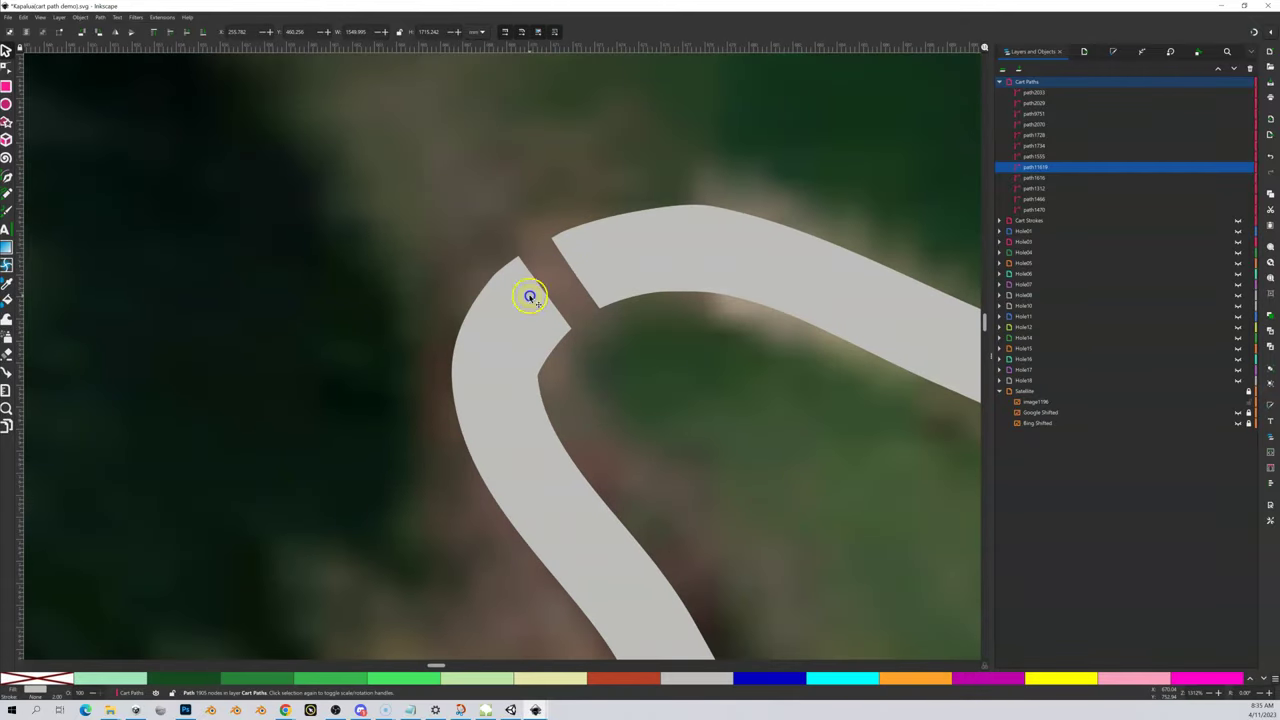
left_click(7, 66)
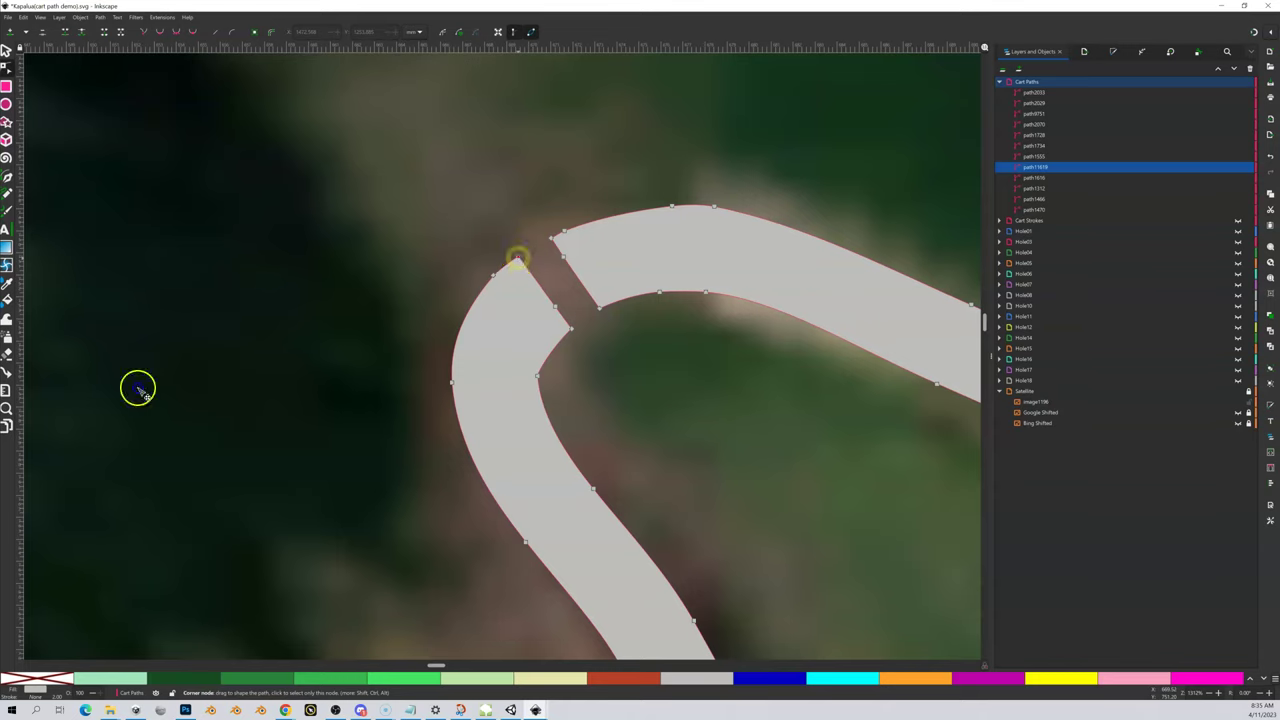
left_click_drag(514, 258, 519, 268)
key("ctrl+z")
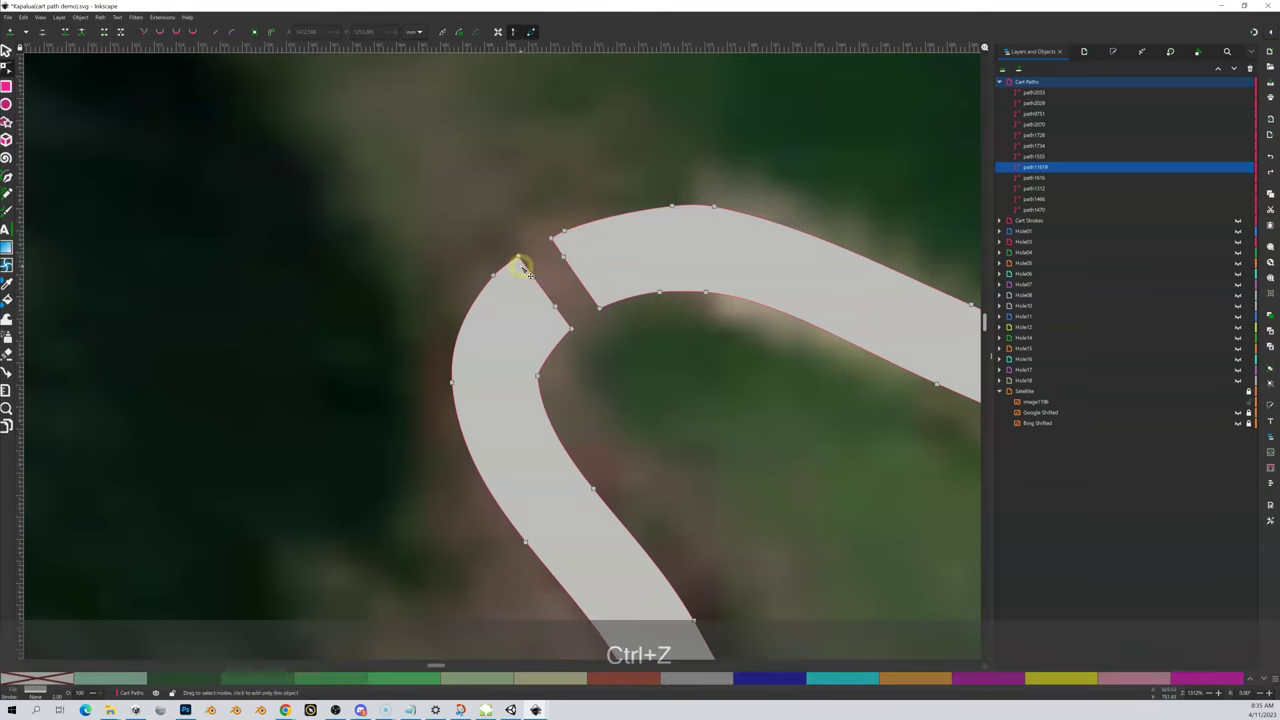
left_click_drag(517, 258, 522, 265)
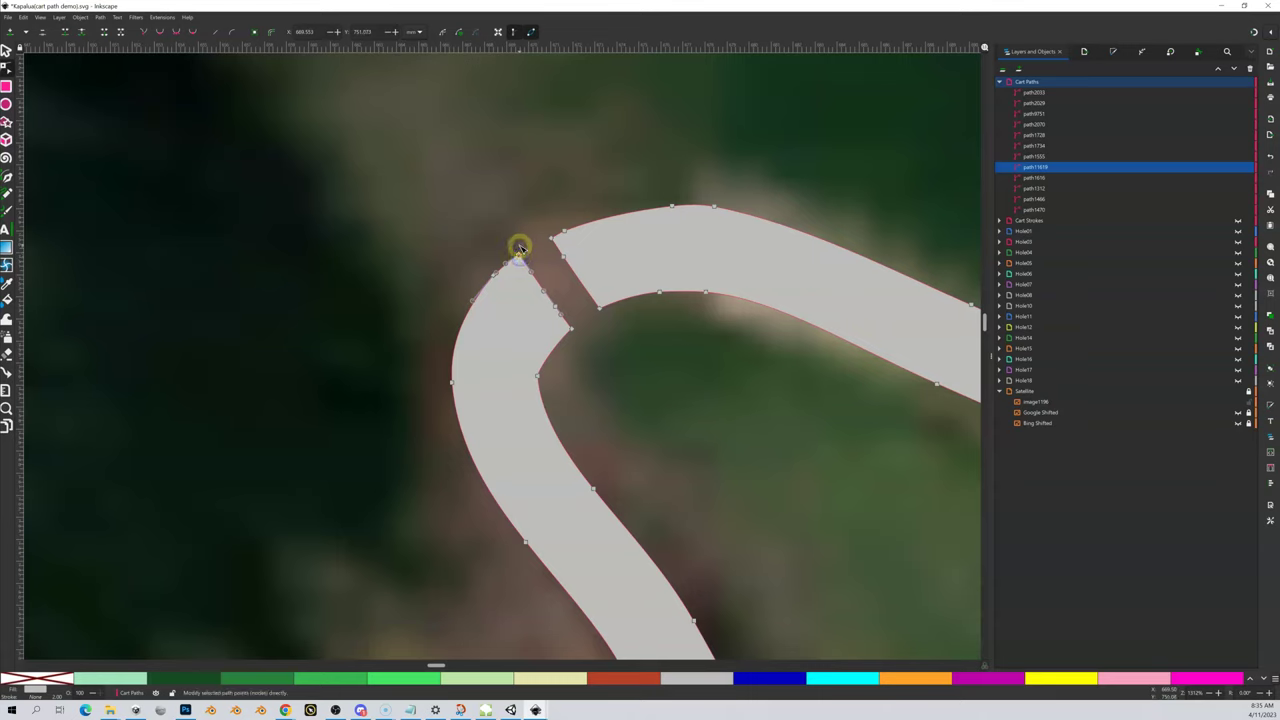
key("shift")
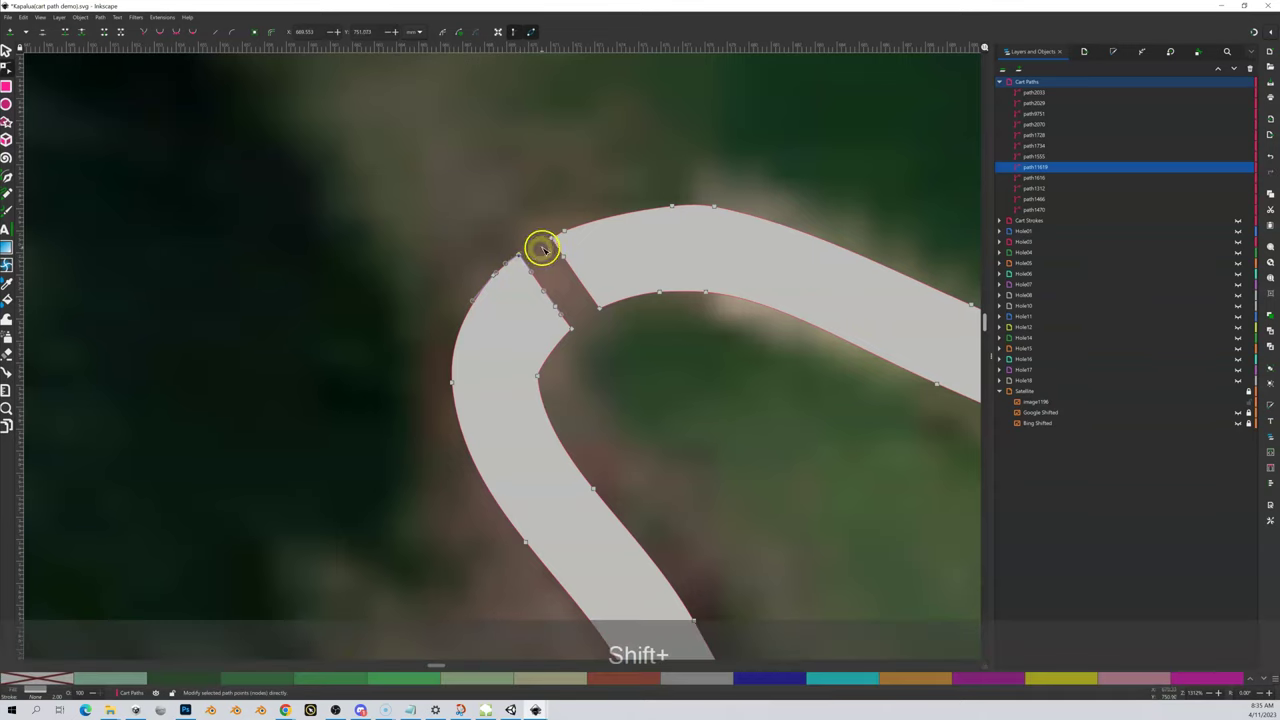
left_click_drag(551, 237, 566, 329)
left_click(600, 310, "shift")
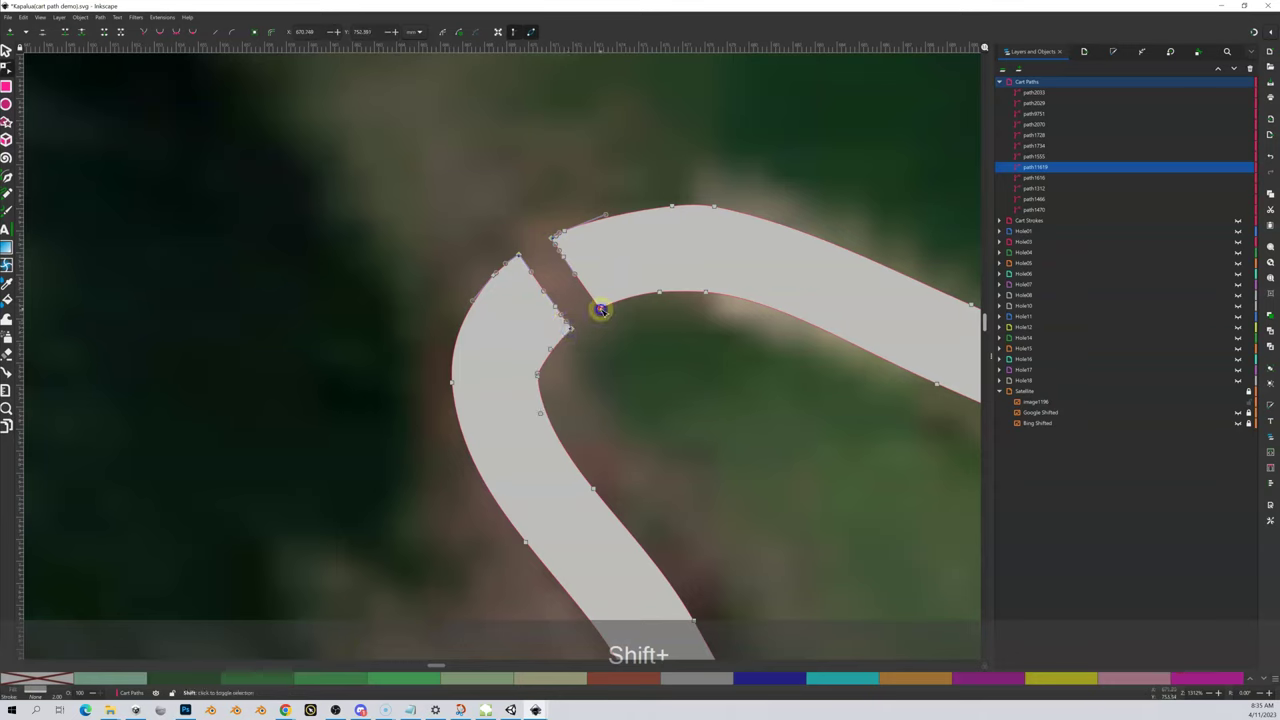
left_click(196, 31)
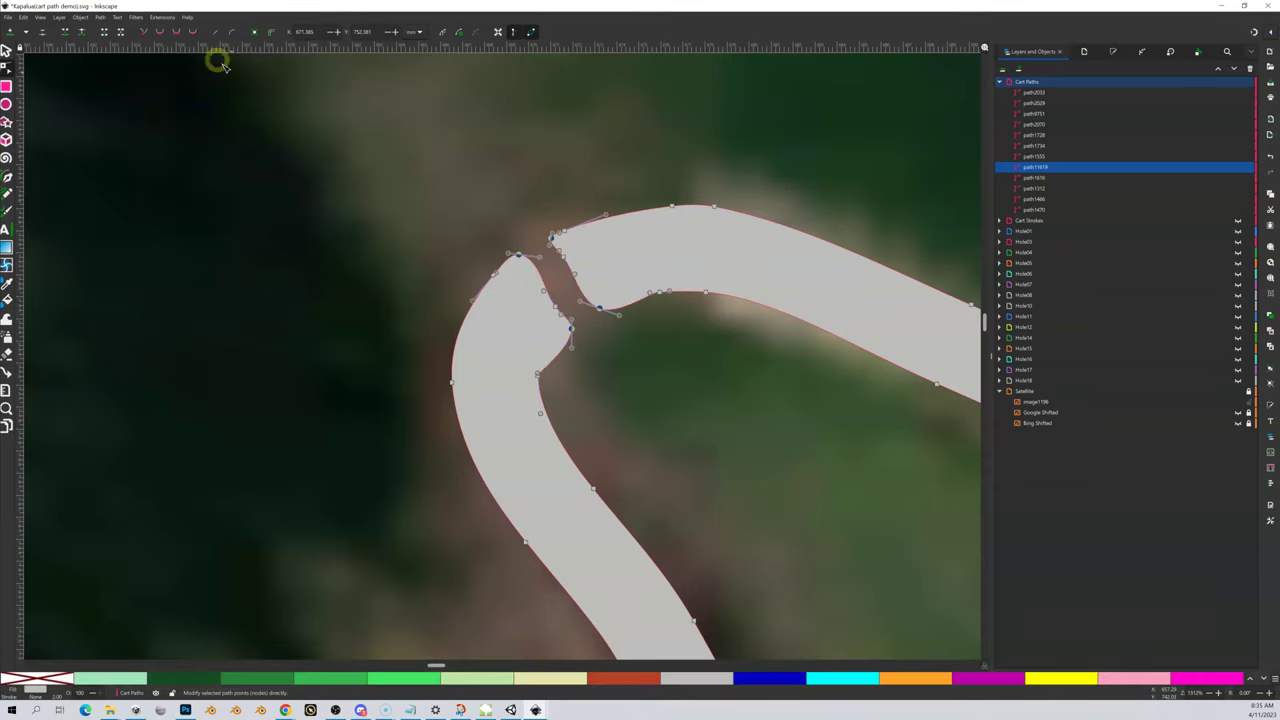
Reposition the upper corner, cut-edge and inner-bend nodes of the lower cart path piece to even out its rounded end
left_click(508, 234)
left_click(520, 258)
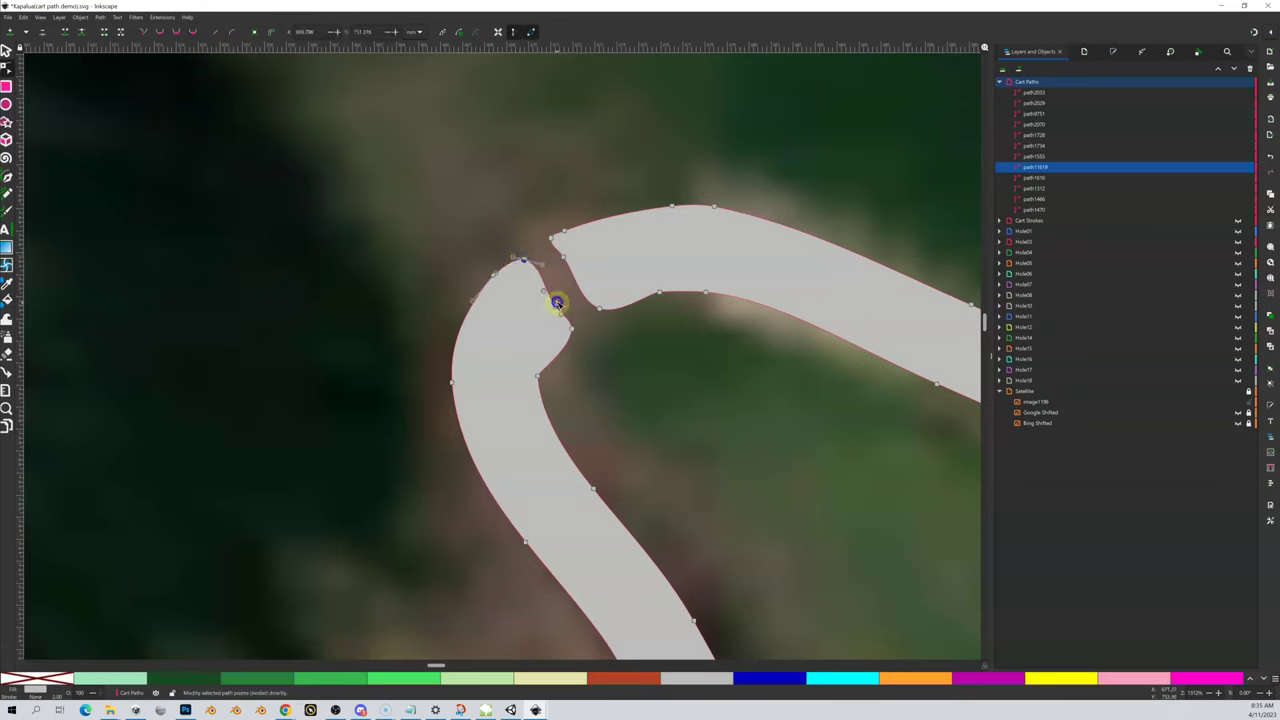
left_click_drag(553, 292, 553, 293)
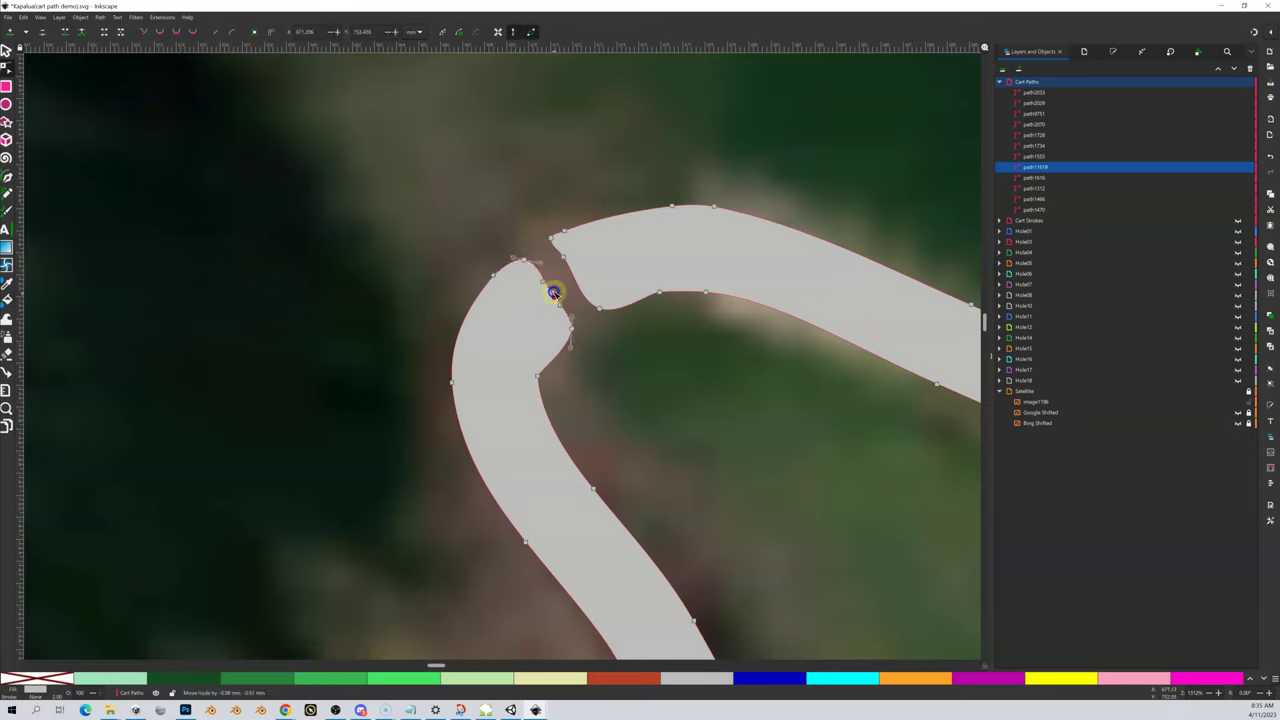
left_click(540, 377)
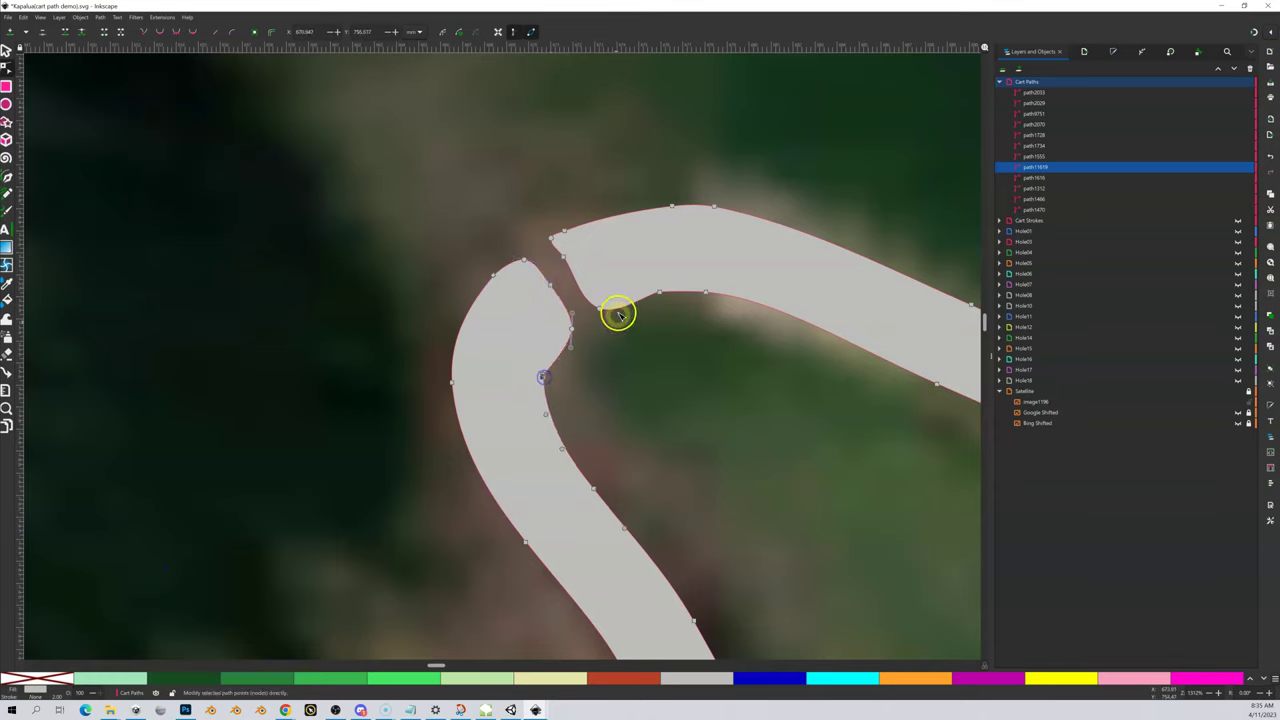
Shift the cut-edge node and the upper-edge node beside the tip of the upper cart path piece to refine its rounded end
left_click(561, 265)
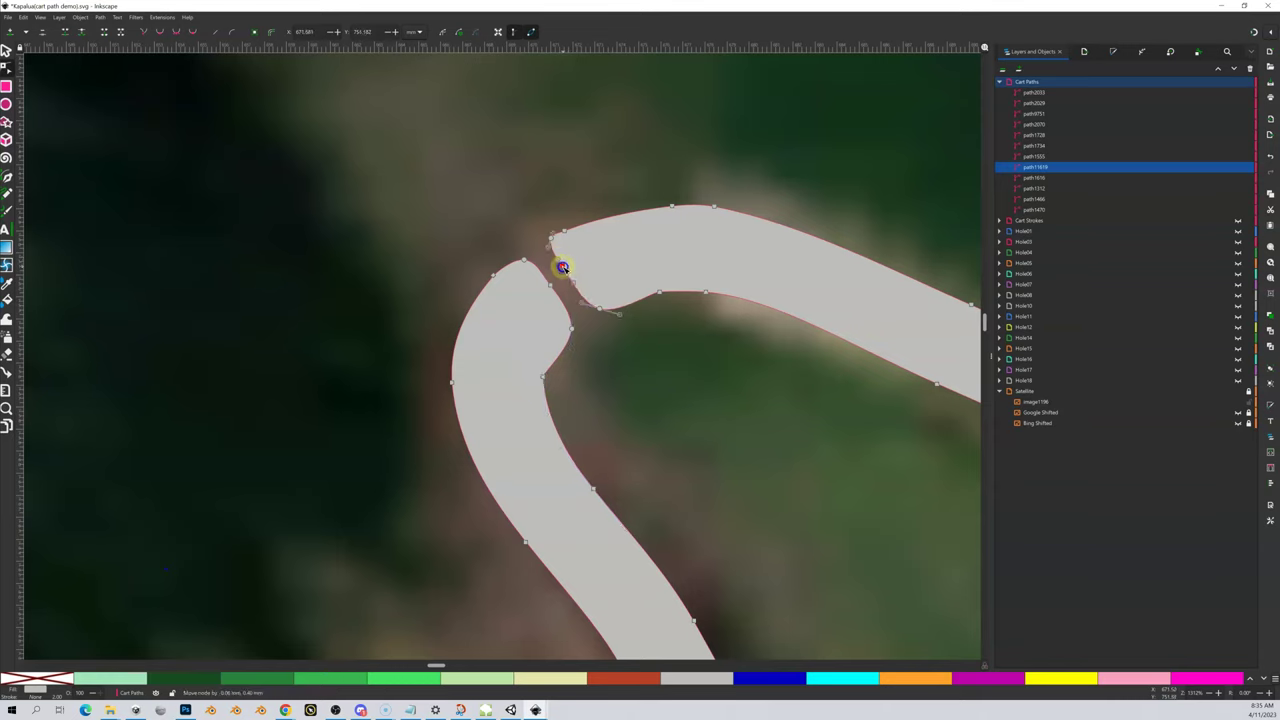
left_click_drag(566, 229, 584, 230)
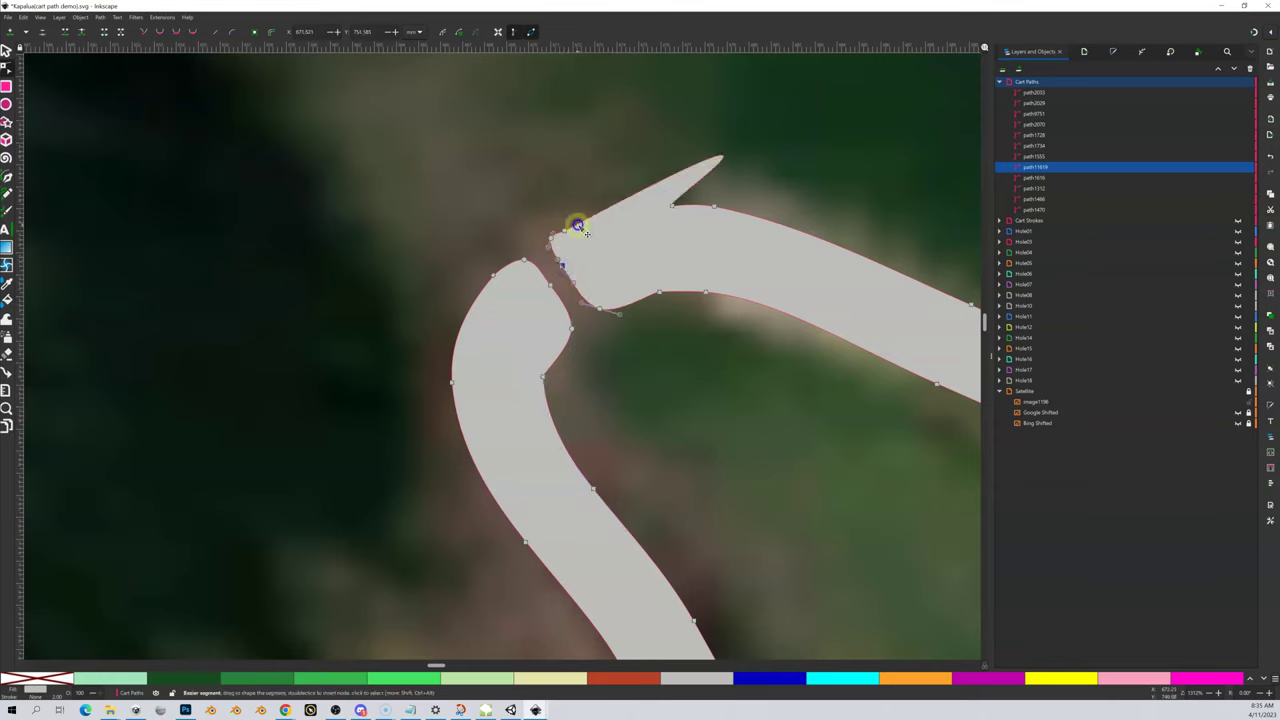
key("ctrl+z")
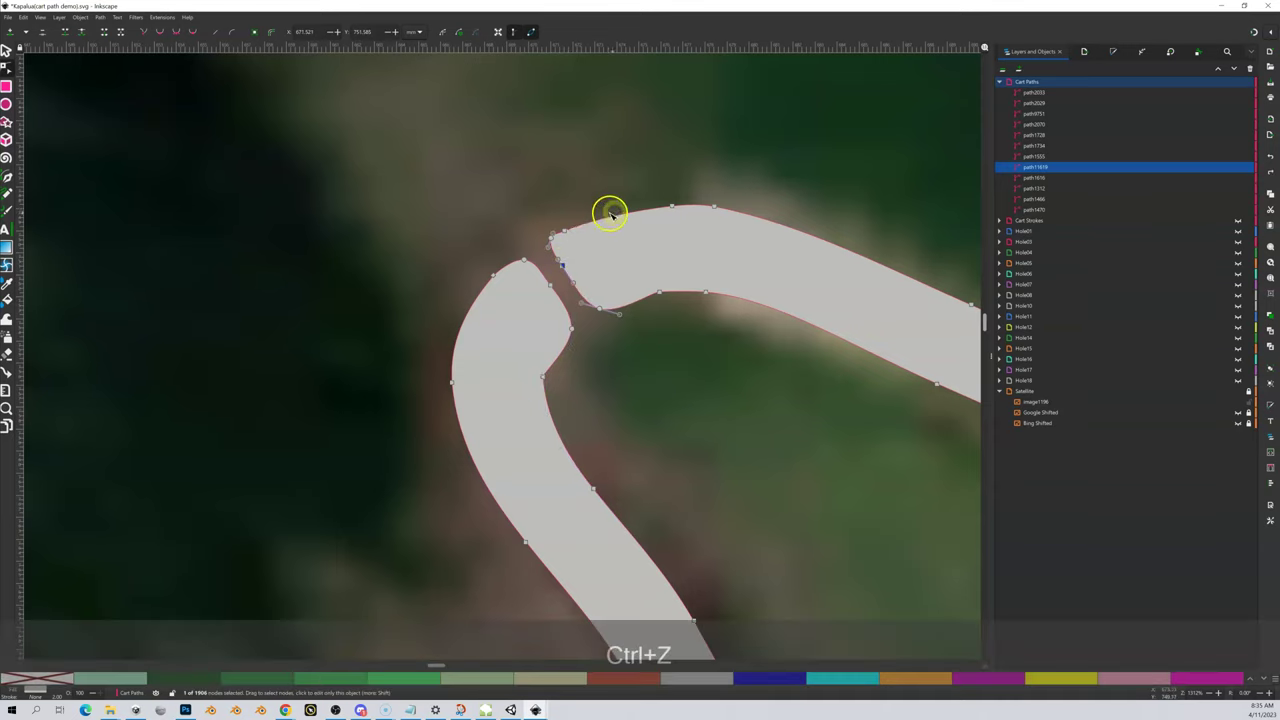
left_click_drag(572, 230, 576, 229)
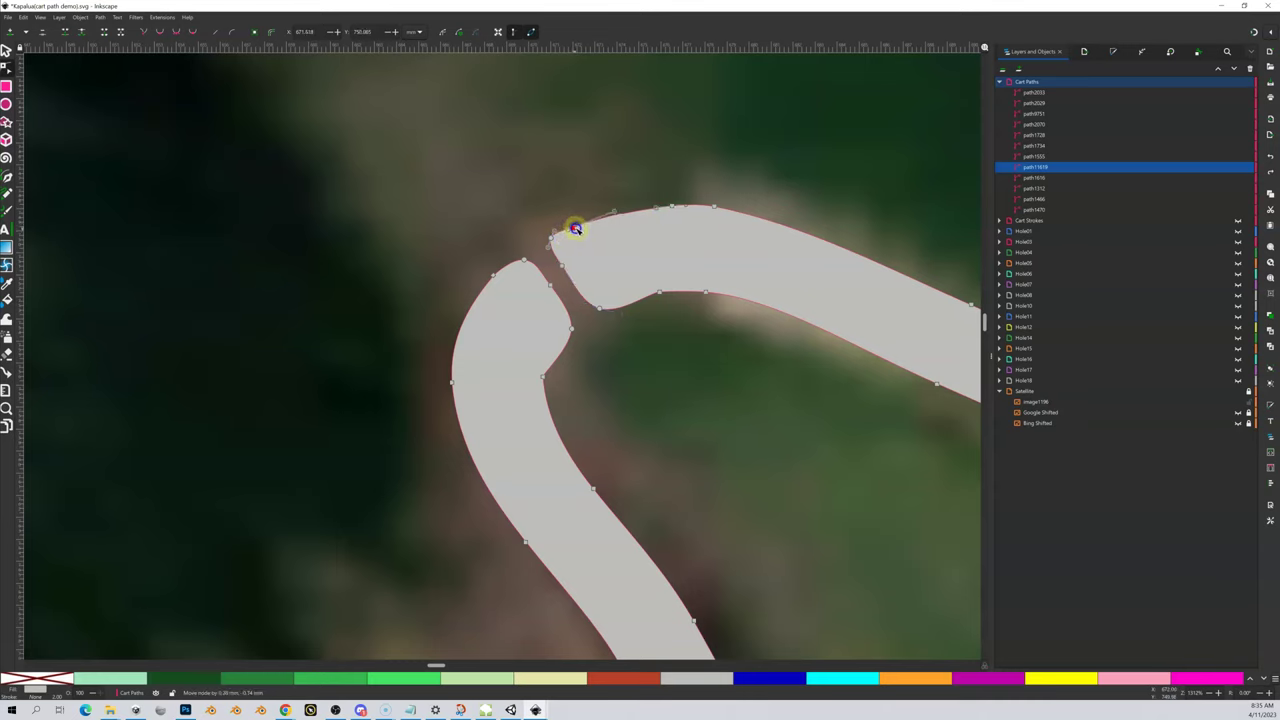
left_click(507, 212)
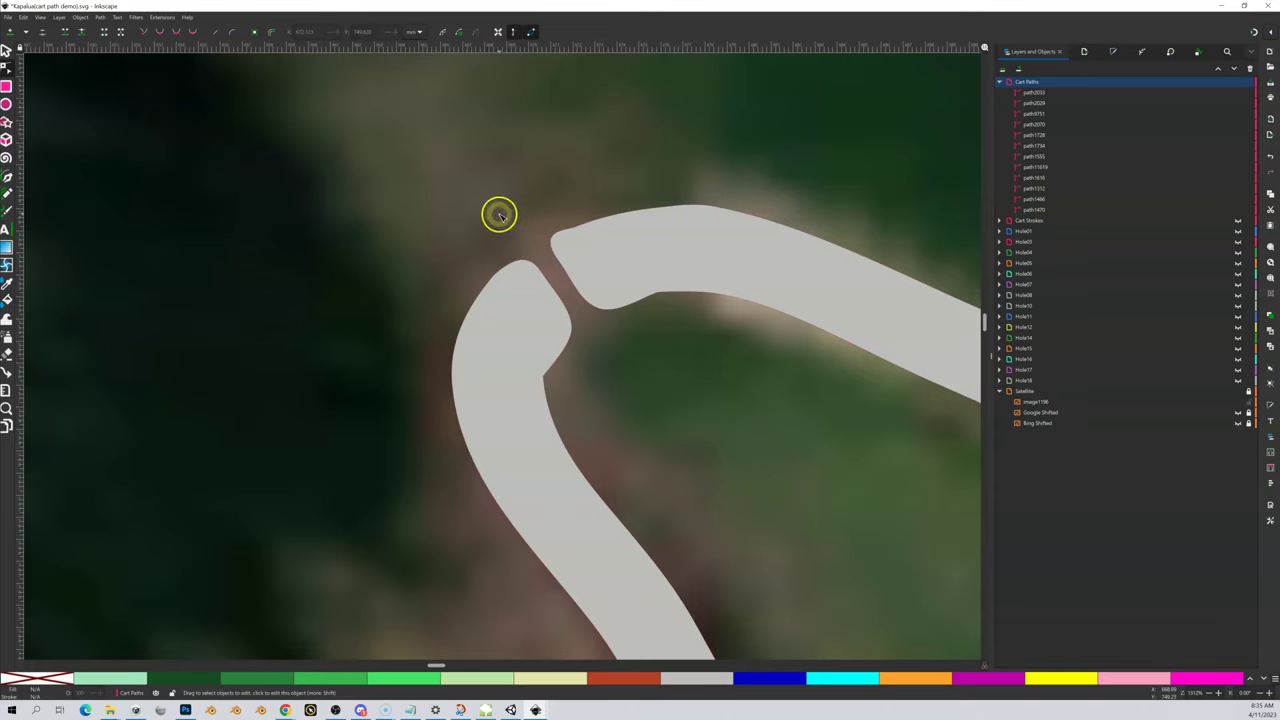
Adjust the inner-bend node and its handle on the lower cart path piece to smooth the curve below the cut
left_click(537, 377)
mouse_move(543, 374)
left_mouse_down()
mouse_move(553, 383)
mouse_move(537, 373)
mouse_move(542, 354)
left_mouse_up()
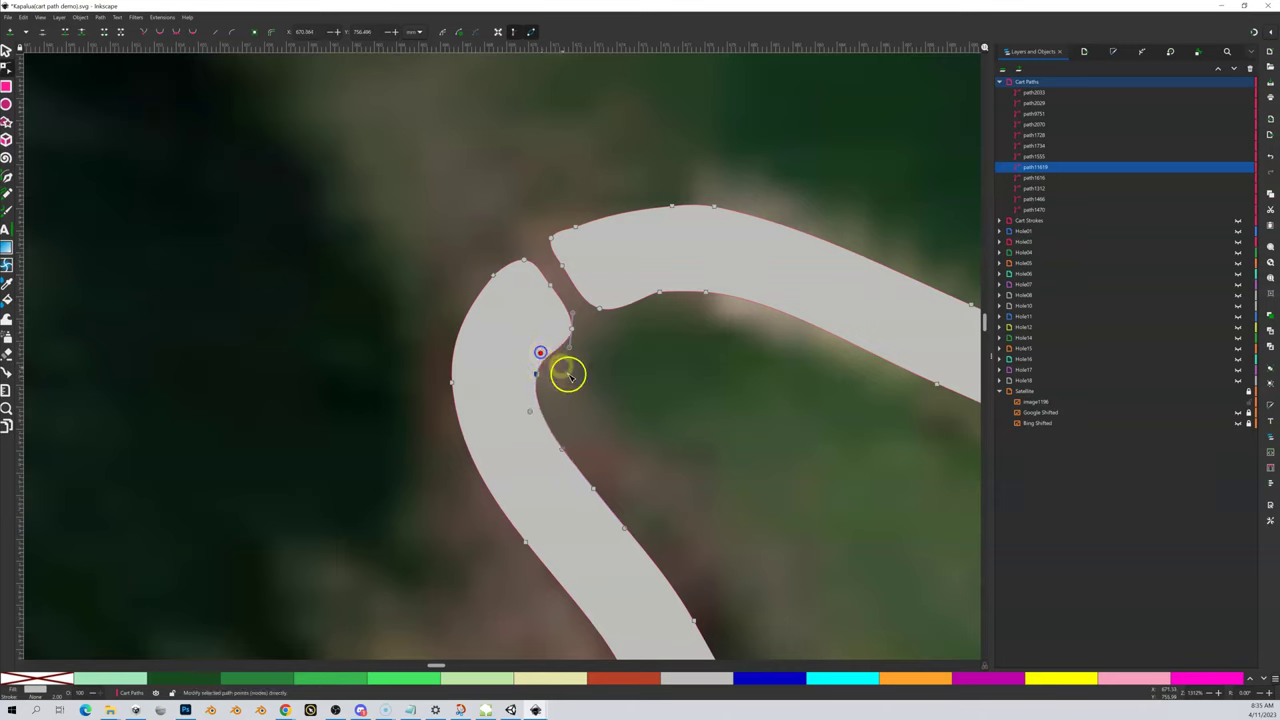
key("Escape")
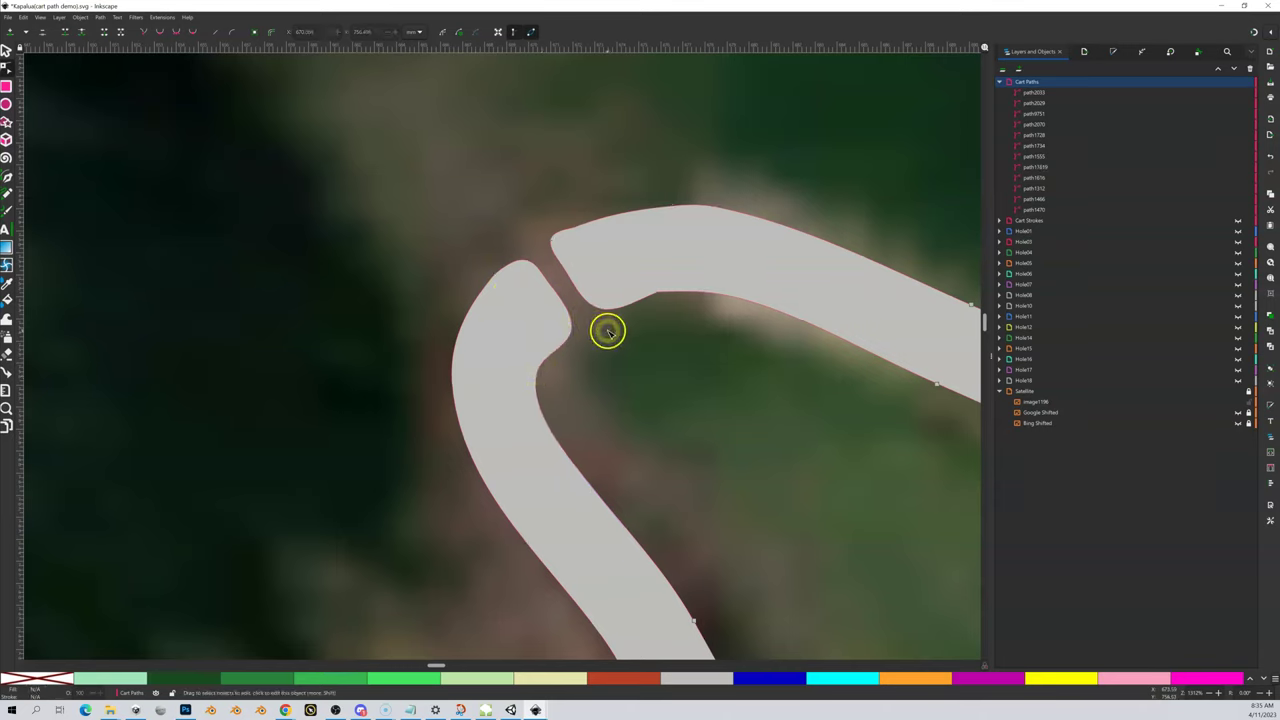
left_click(414, 211)
Show the nodes of the large connected cart path across the course and examine which loops are still joined
scroll(400, 198, "down", 6)
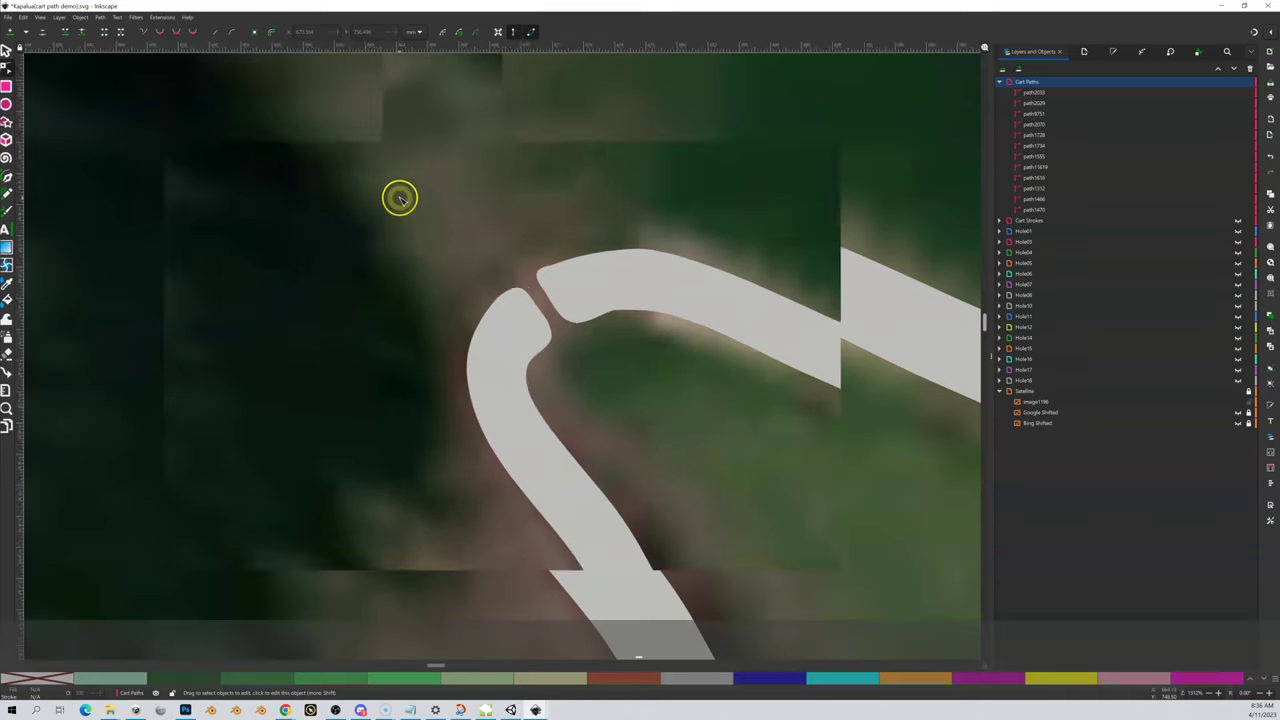
scroll(400, 198, "down", 1)
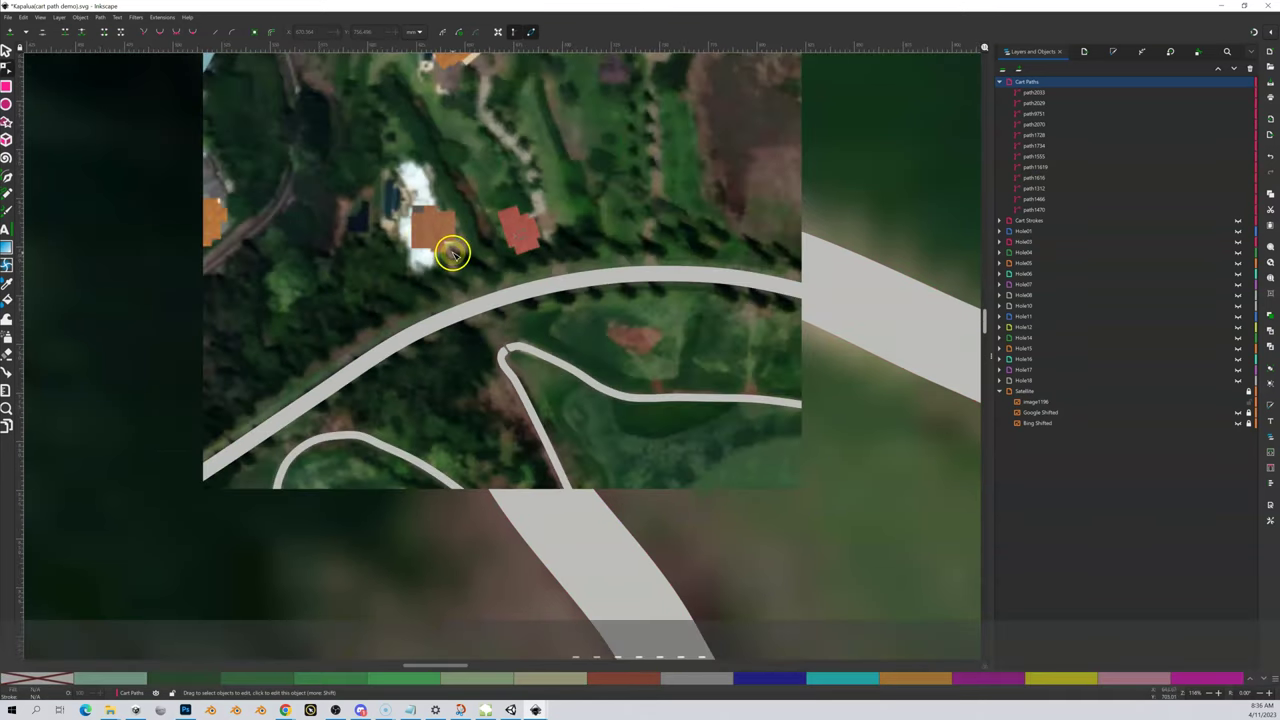
scroll(361, 209, "down", 3)
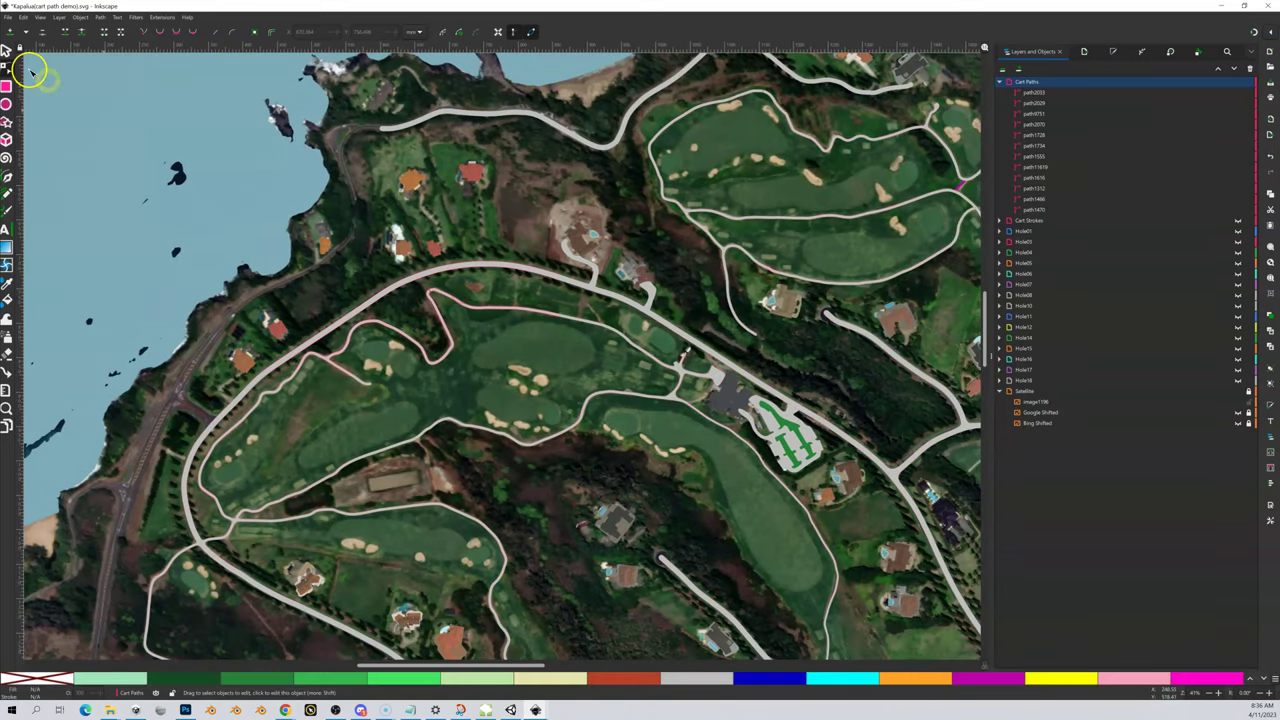
left_click(550, 273)
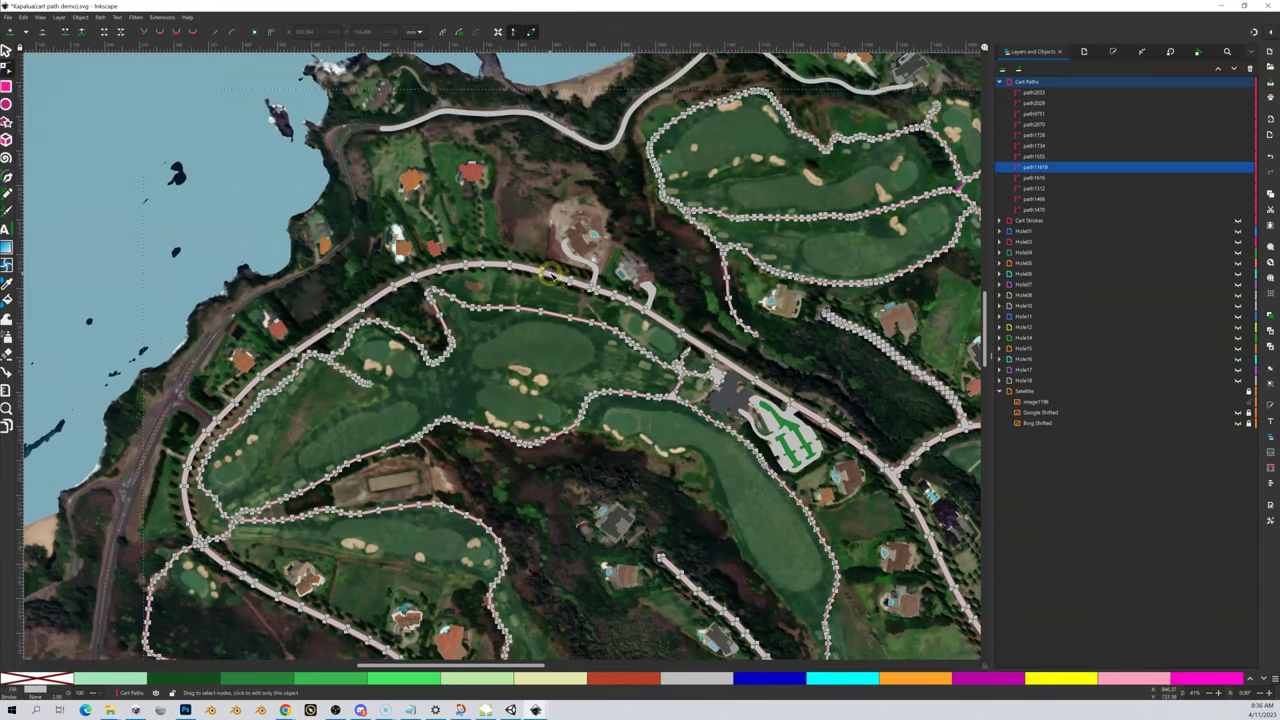
left_click_drag(524, 341, 480, 268)
left_click(514, 322)
left_click_drag(686, 420, 611, 354)
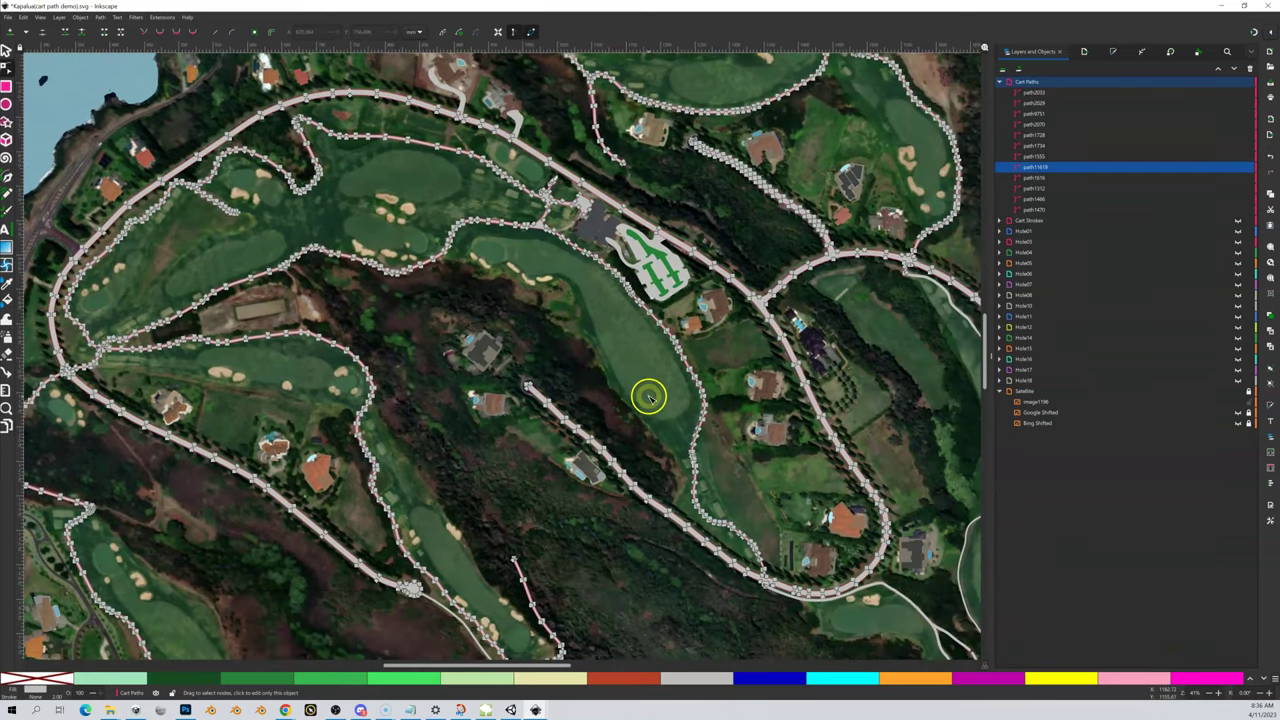
left_click_drag(648, 394, 608, 366)
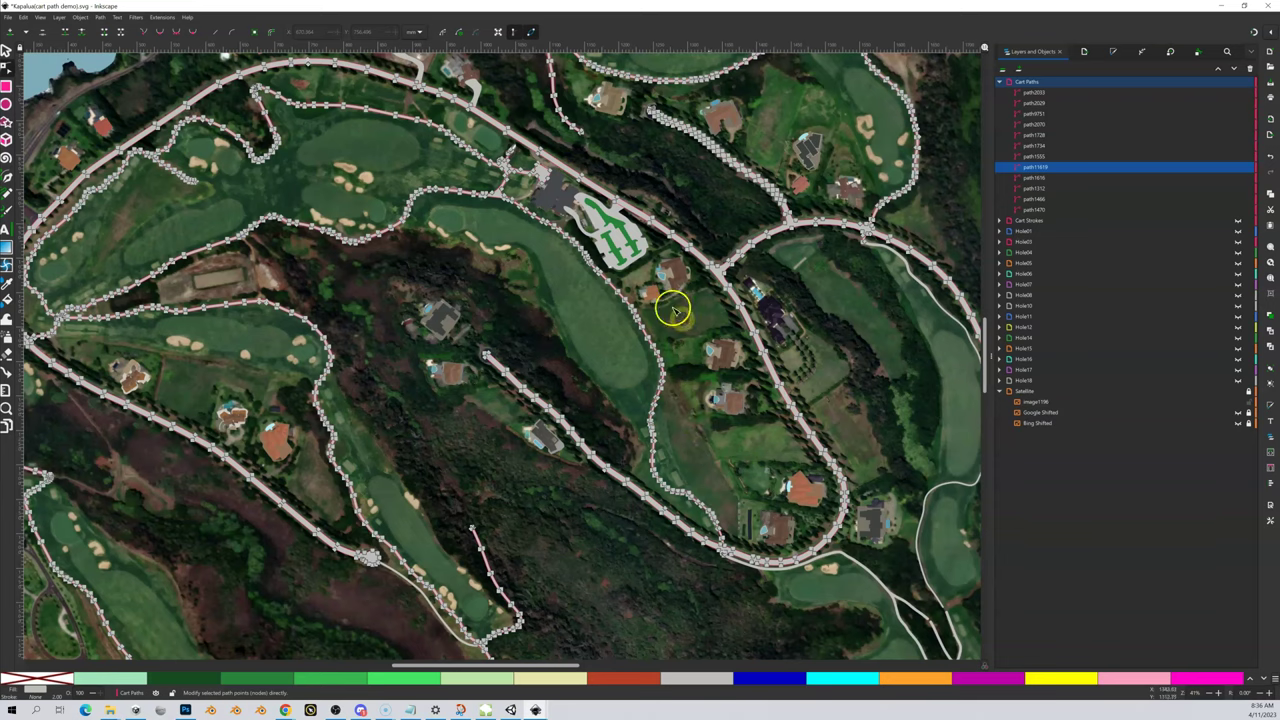
scroll(569, 285, "up", 1)
scroll(586, 294, "left", 1)
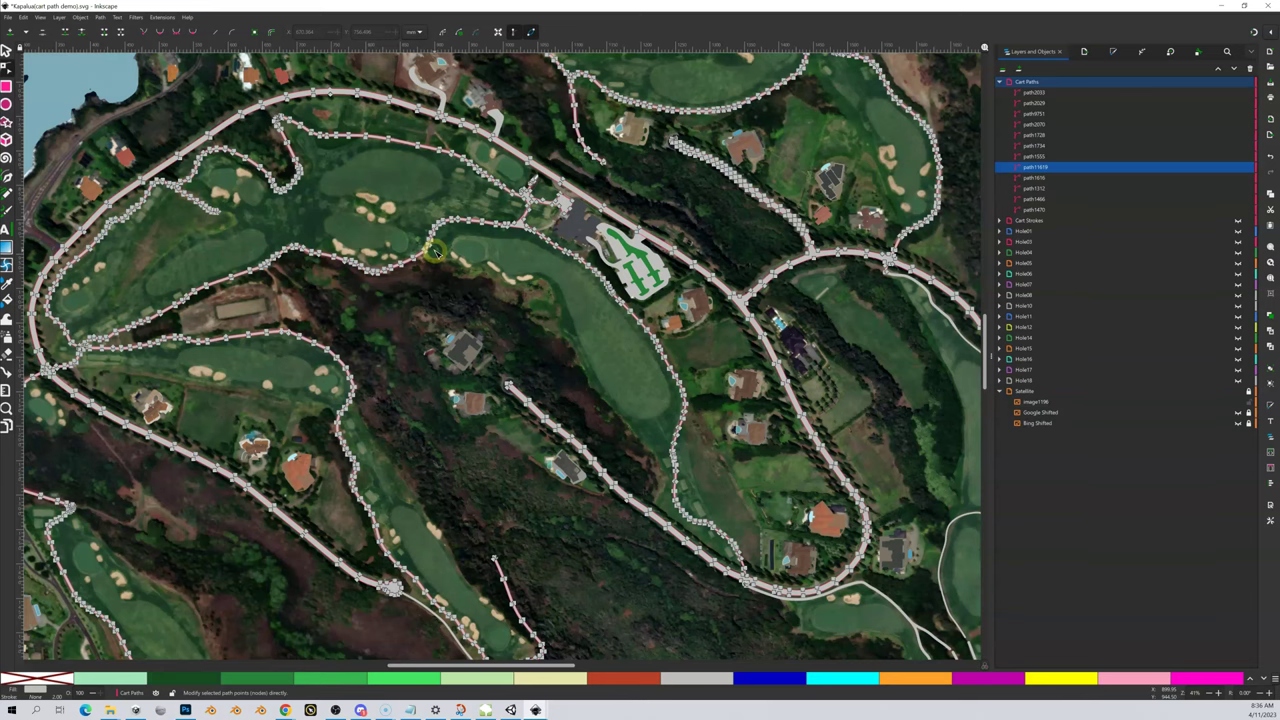
scroll(436, 260, "up", 1)
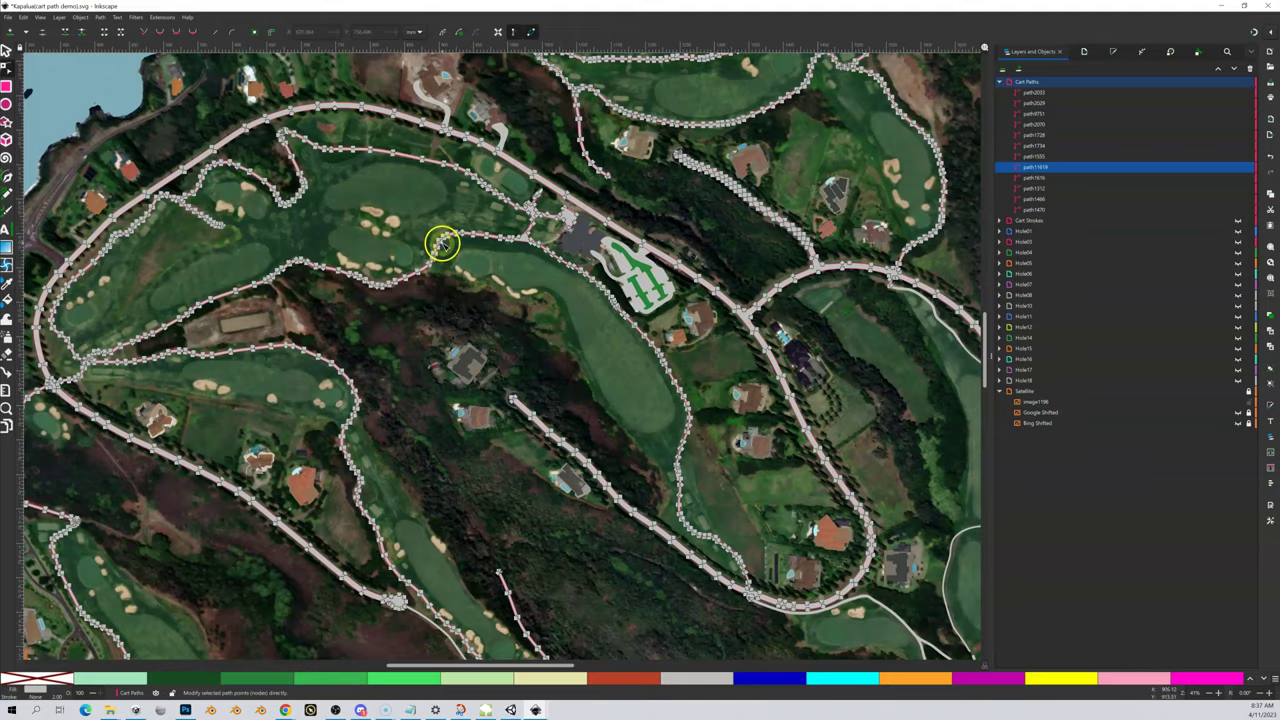
Draw a thin closed sliver about 6 by 10 mm with the Pen tool across the cart path just below the clubhouse junction
key("shift+equal")
key("shift+equal")
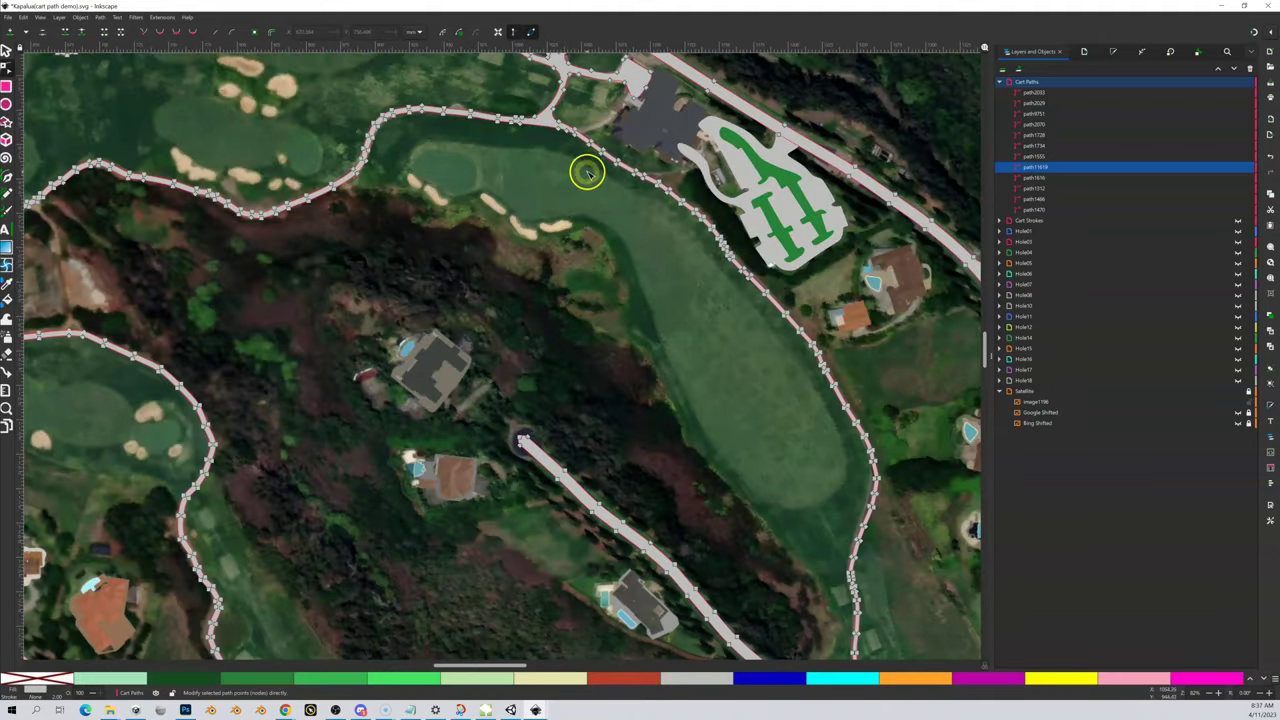
key("shift+equal")
key("shift+equal")
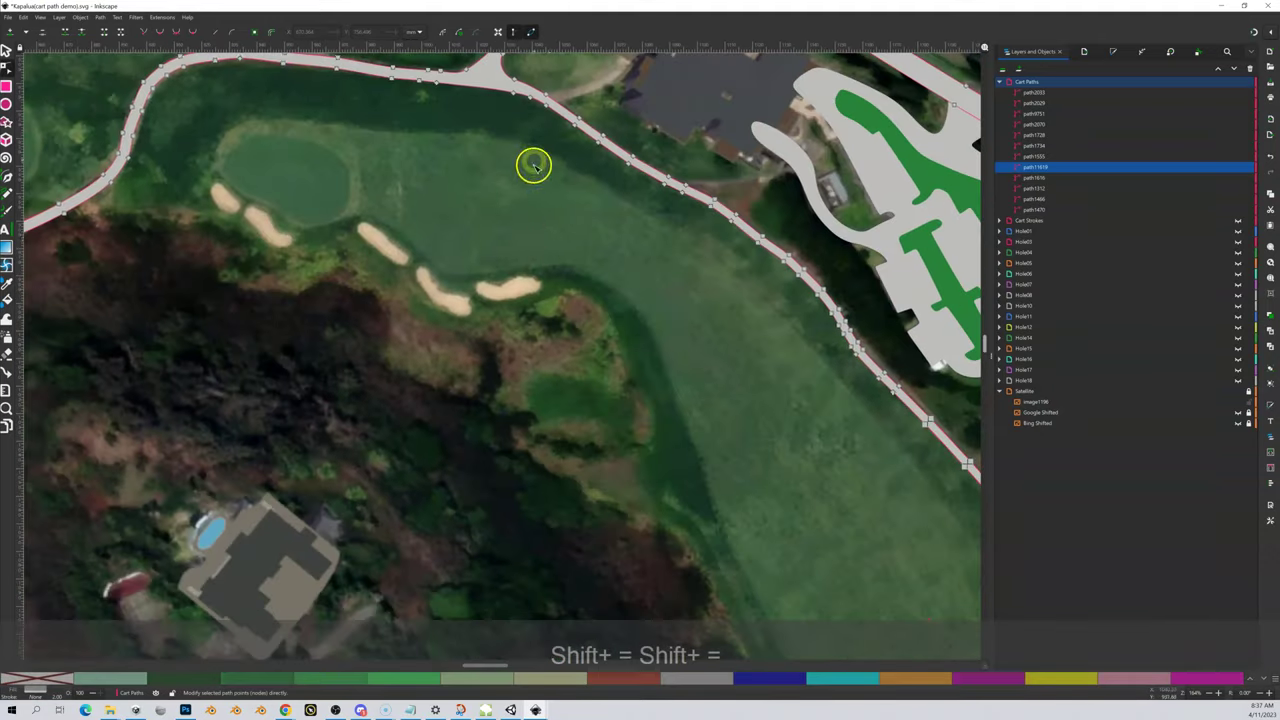
scroll(517, 310, "up", 6)
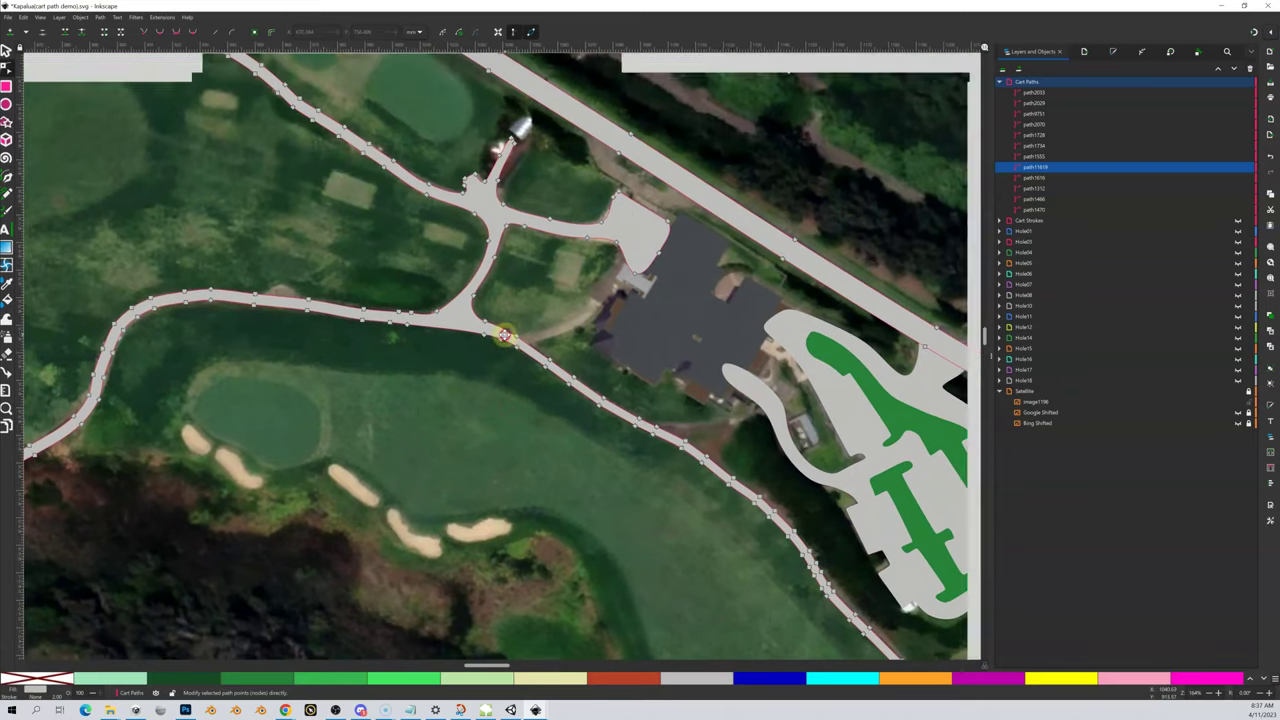
left_click(8, 177)
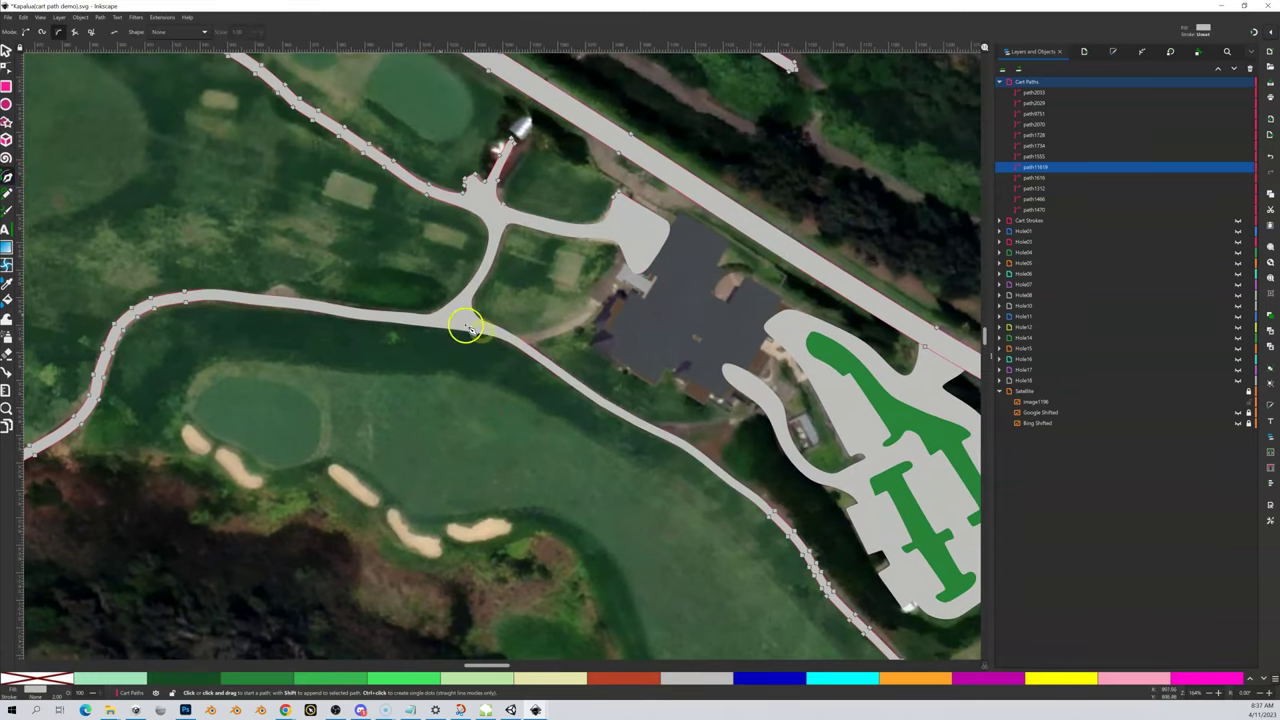
left_click(545, 336)
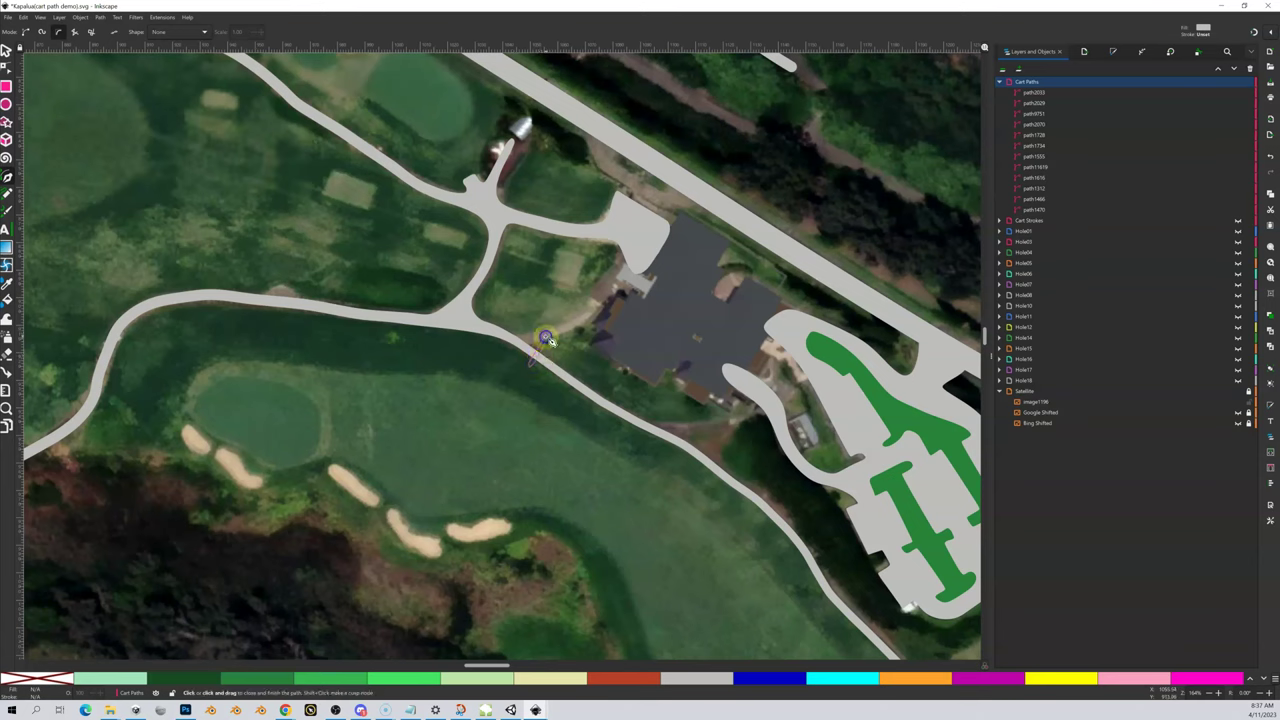
left_click(547, 338)
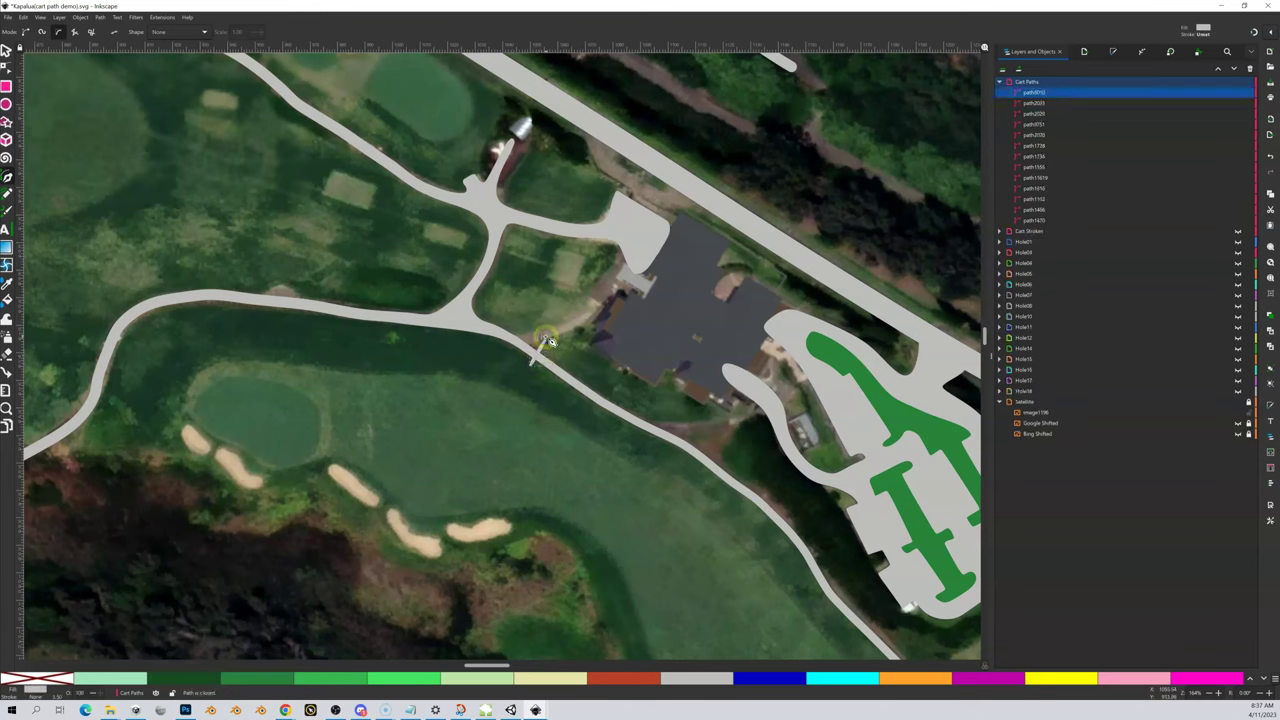
Select the sliver together with the large connected cart path and cut them with the Division operation
left_click(6, 48)
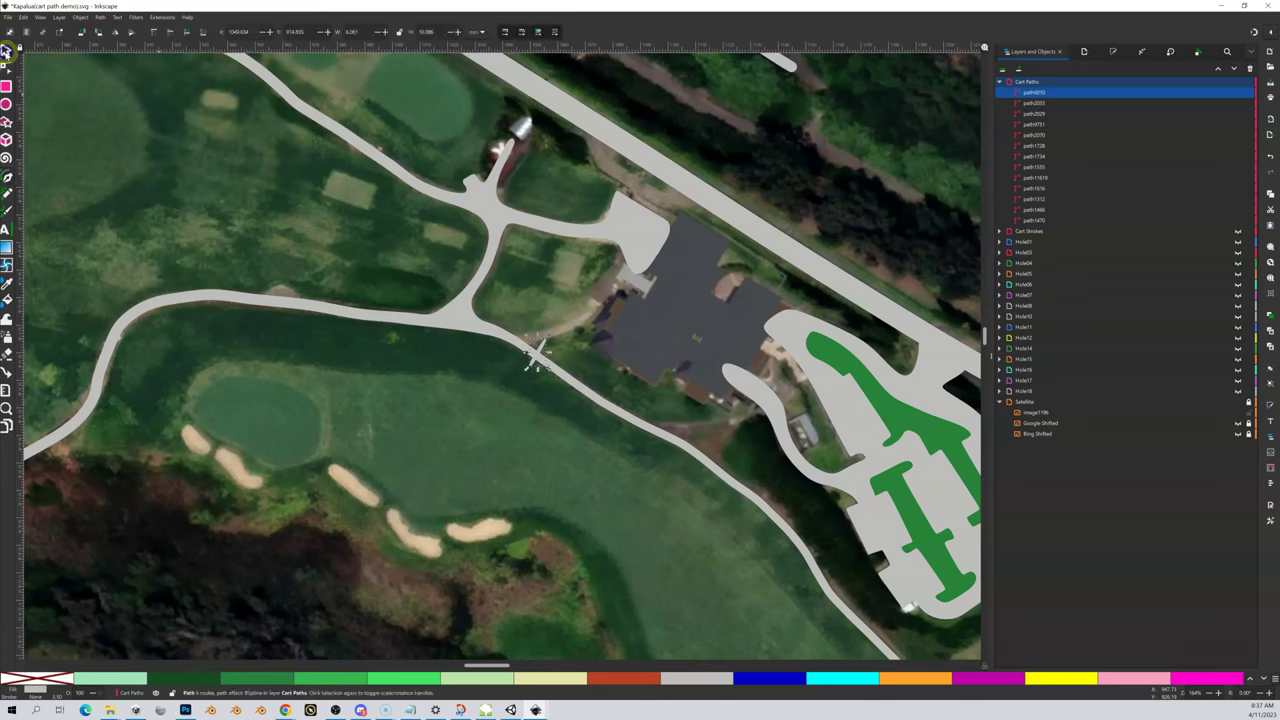
left_click(577, 389, "shift")
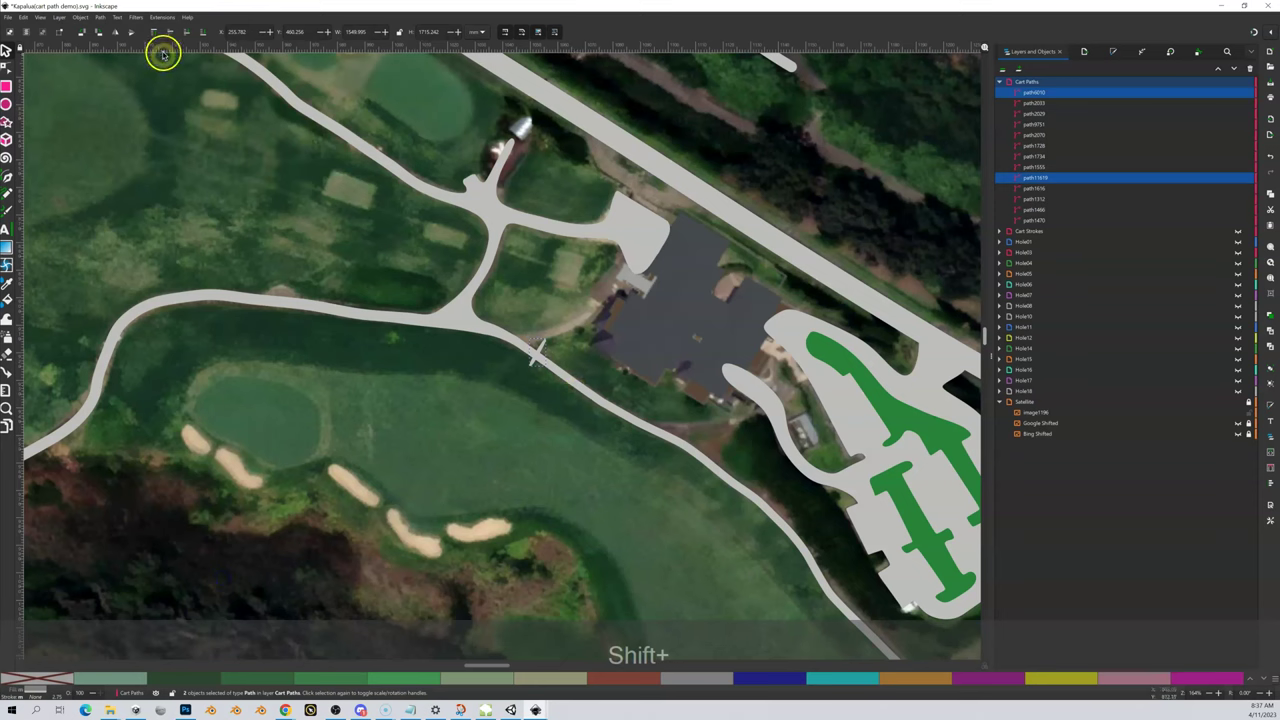
left_click(103, 19)
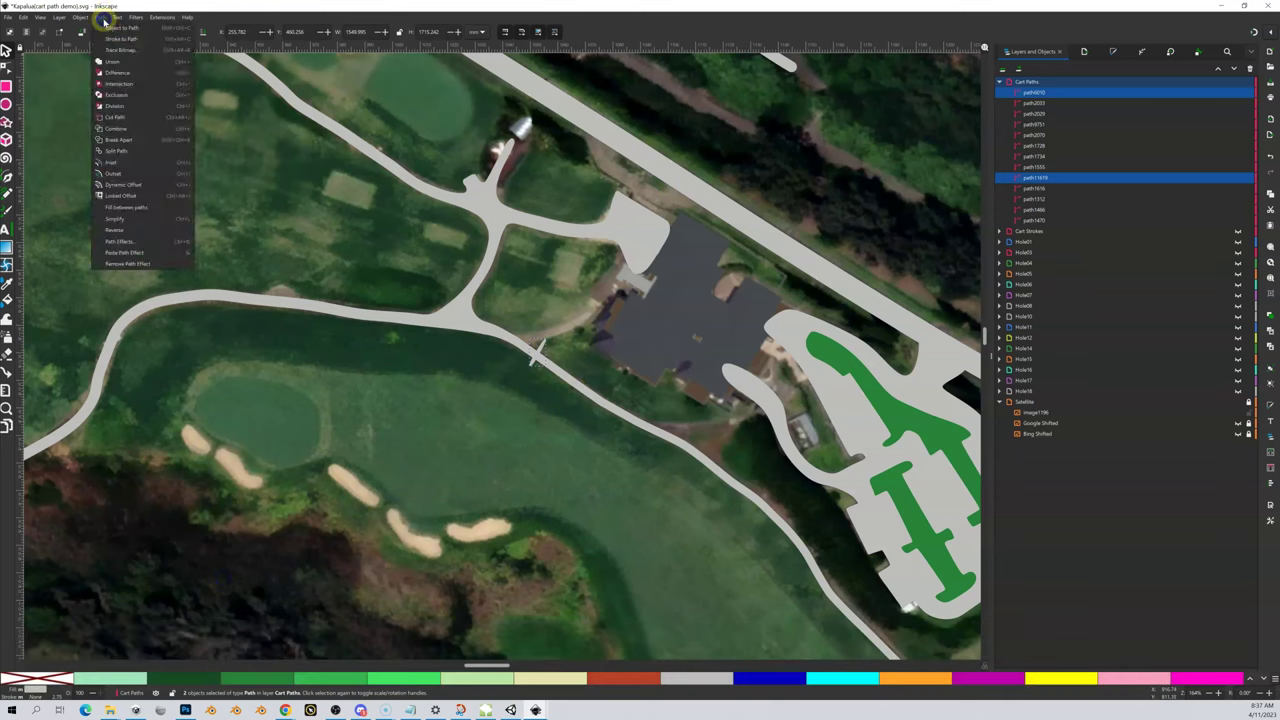
left_click(129, 106)
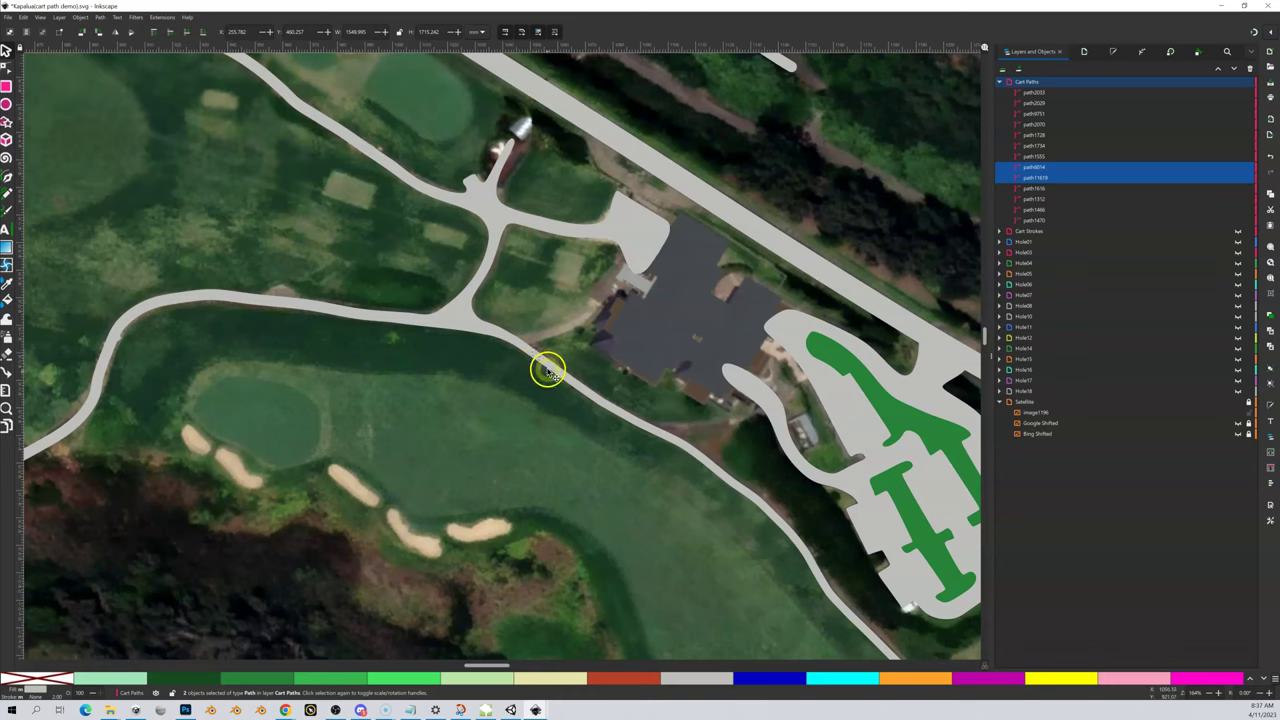
Delete the small cut-out piece of cart path between the two cut ends just below the clubhouse junction
key("shift+equal")
key("shift+equal")
key("shift+equal")
key("shift+equal")
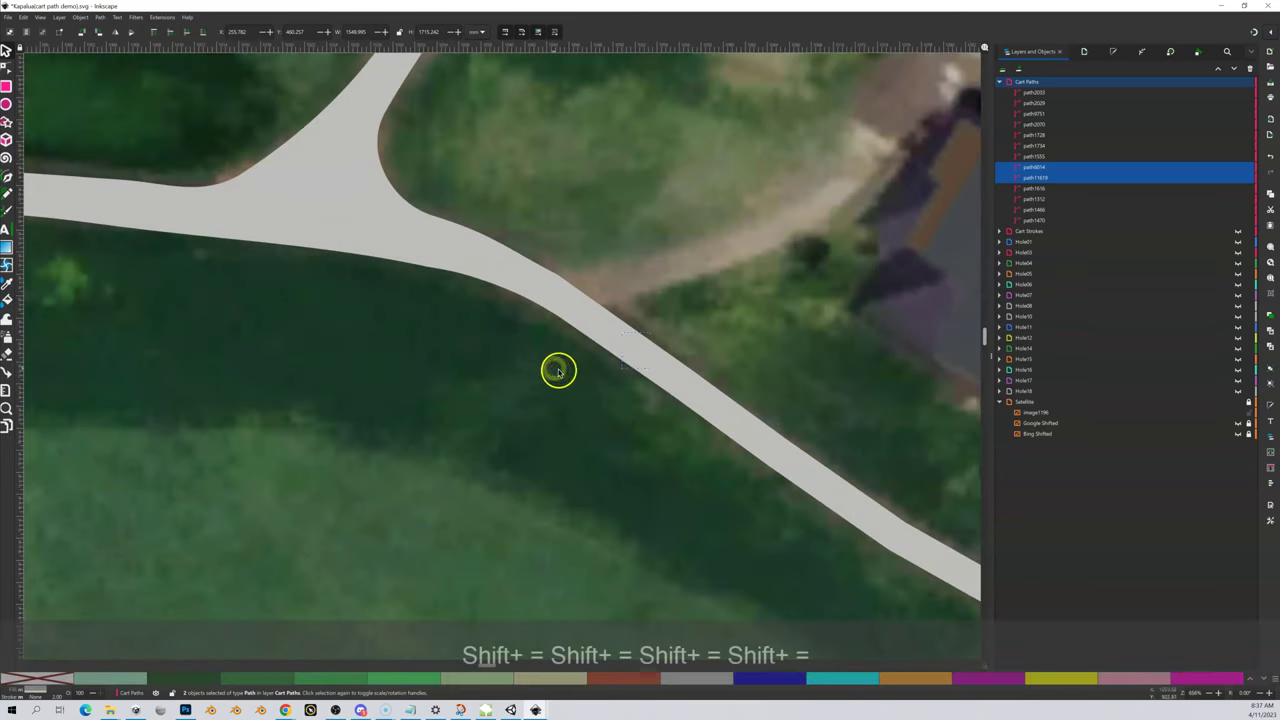
key("shift+equal")
key("shift+equal")
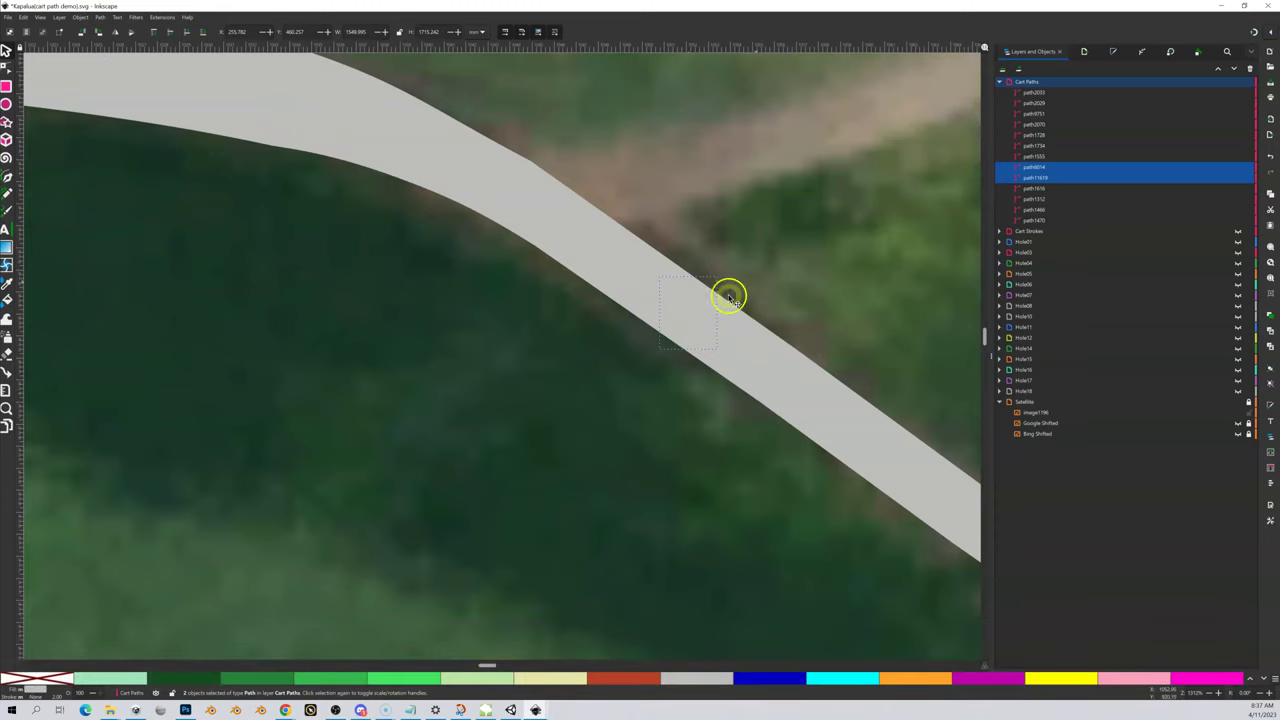
left_click(783, 249)
left_click(689, 320)
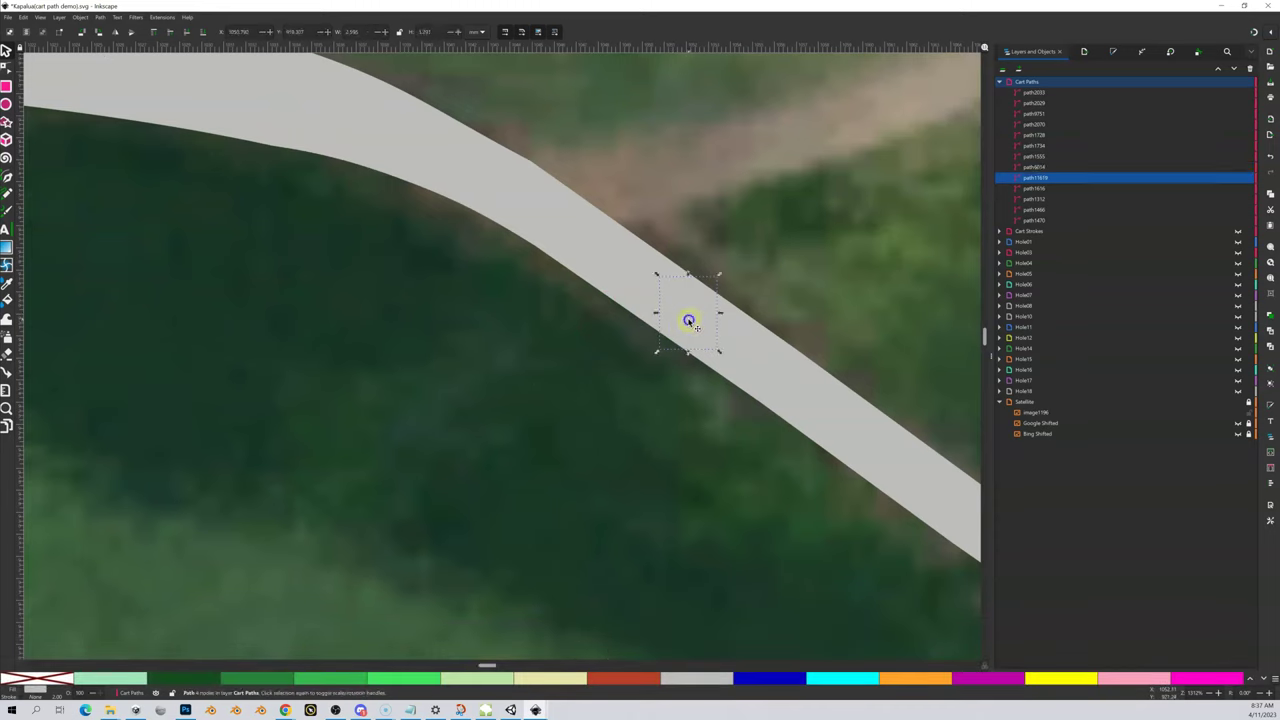
key("Delete")
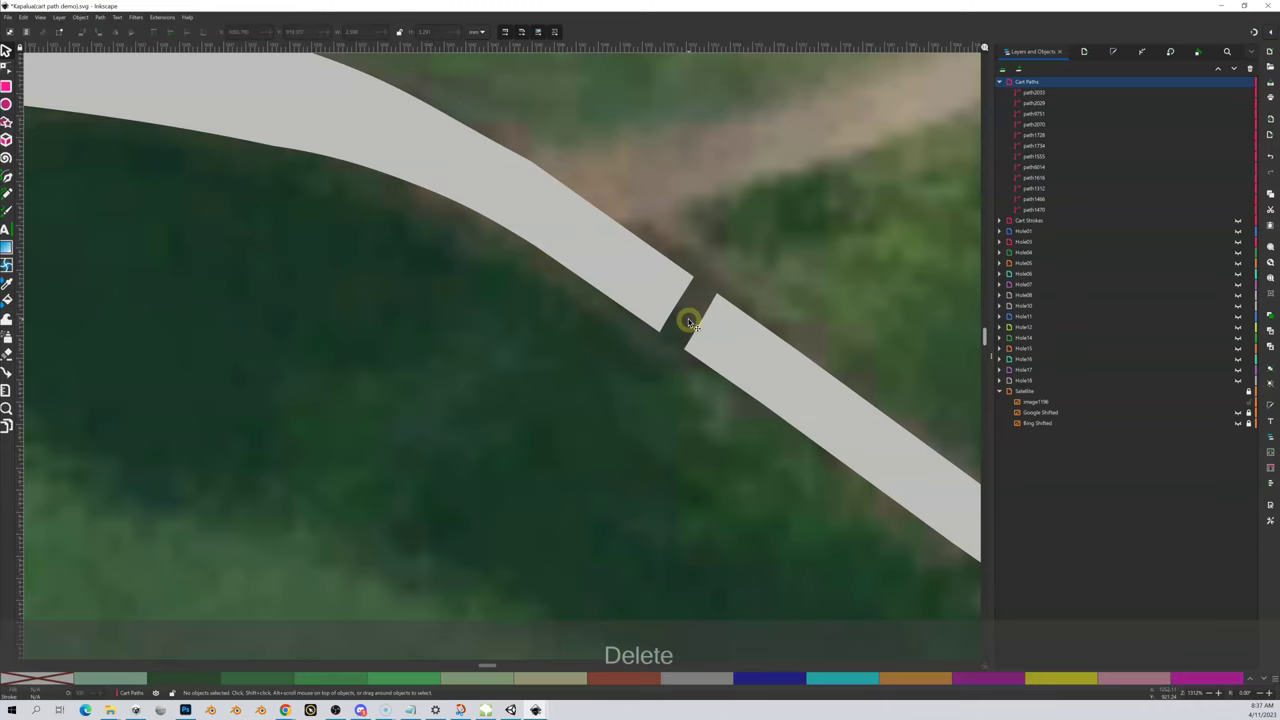
Select the large connected cart path and examine its nodes around the new gap below the clubhouse
left_click(732, 335)
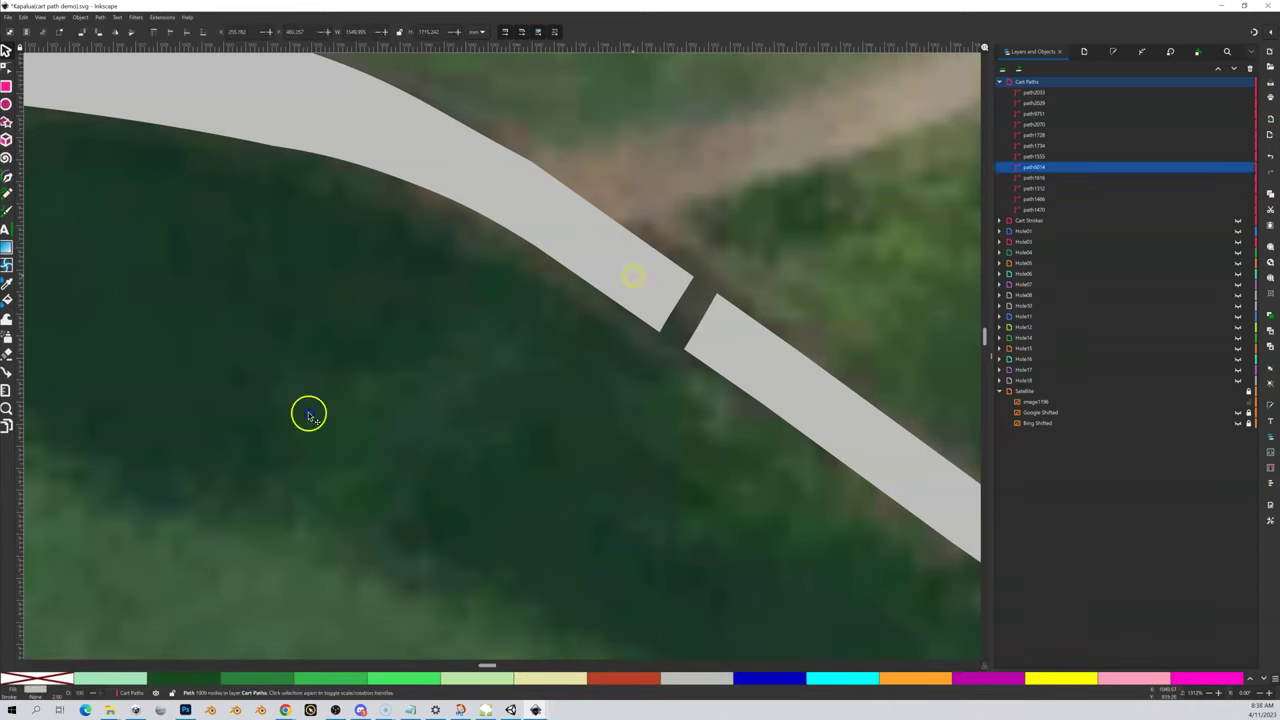
scroll(684, 316, "down", 3)
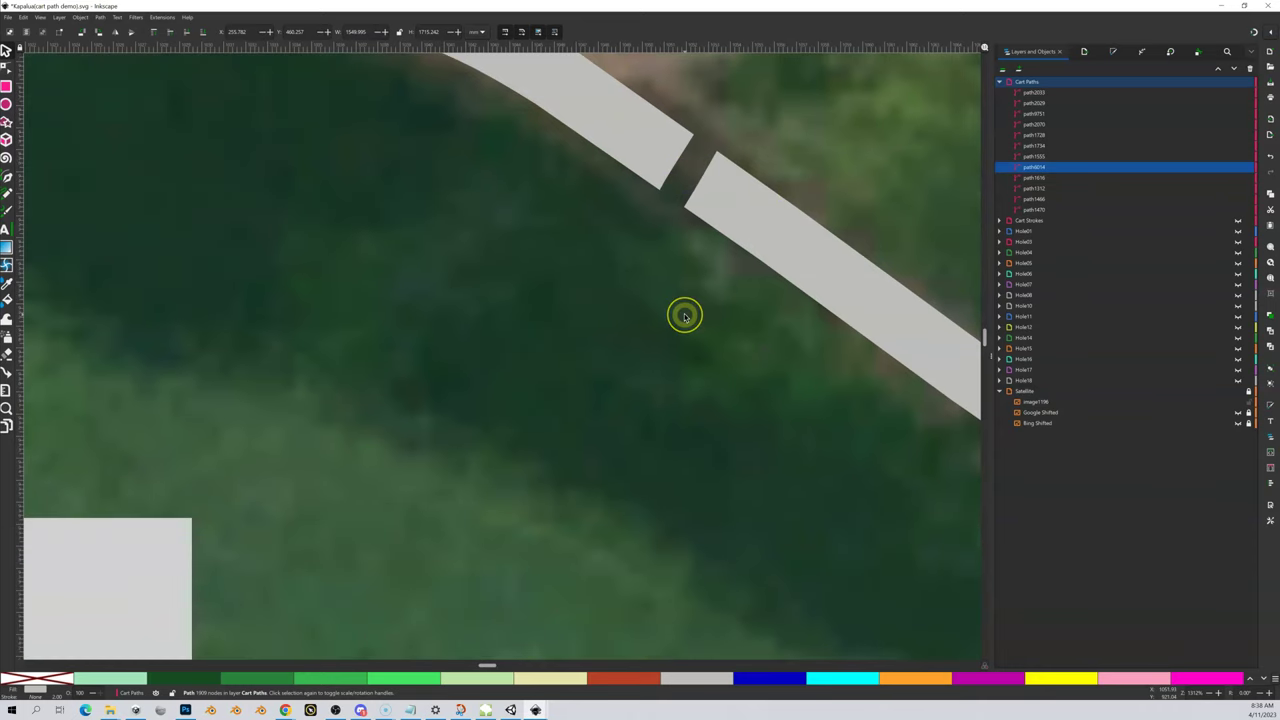
scroll(684, 316, "down", 3)
scroll(684, 316, "down", 3)
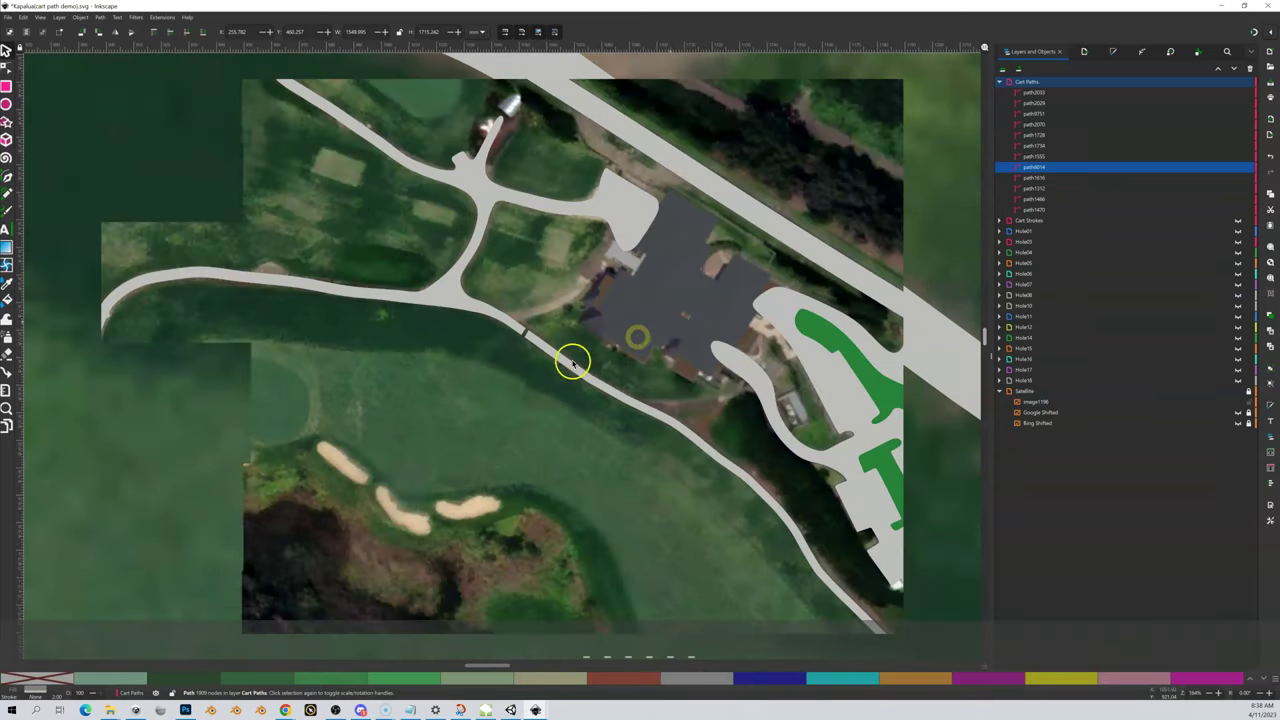
scroll(491, 346, "down", 4)
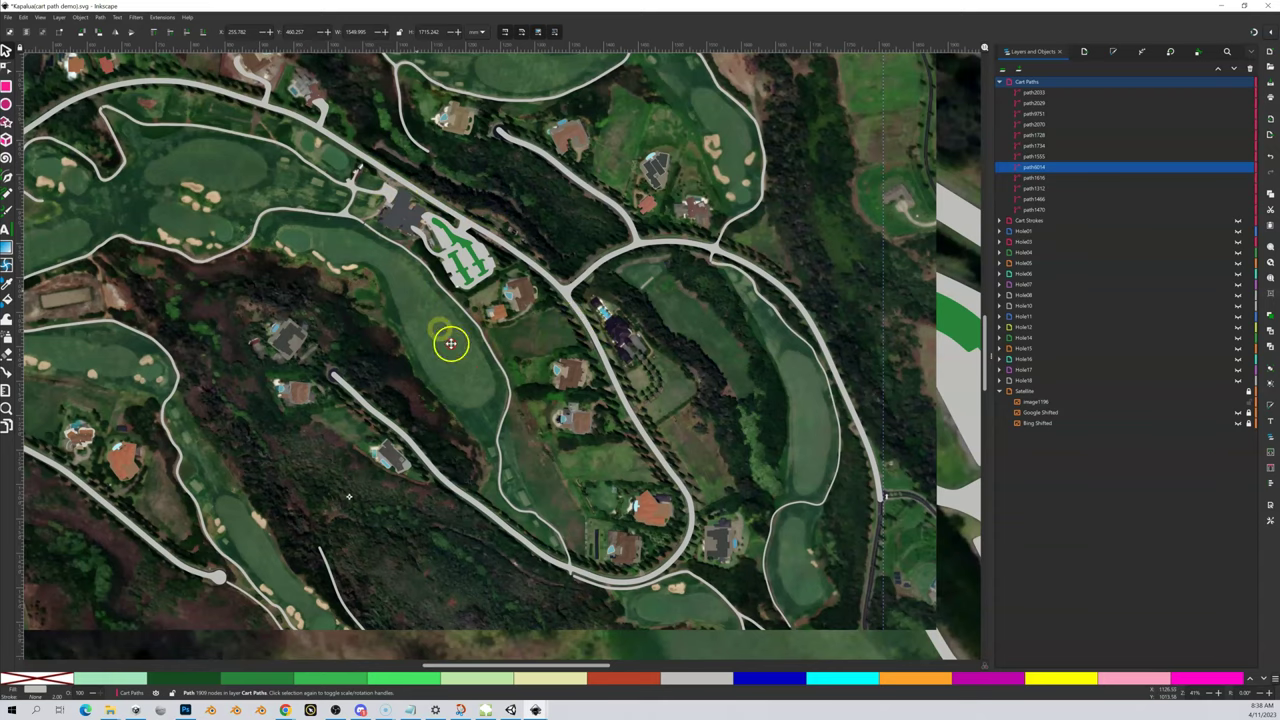
key("shift+equal")
key("shift+equal")
key("shift+equal")
key("shift+equal")
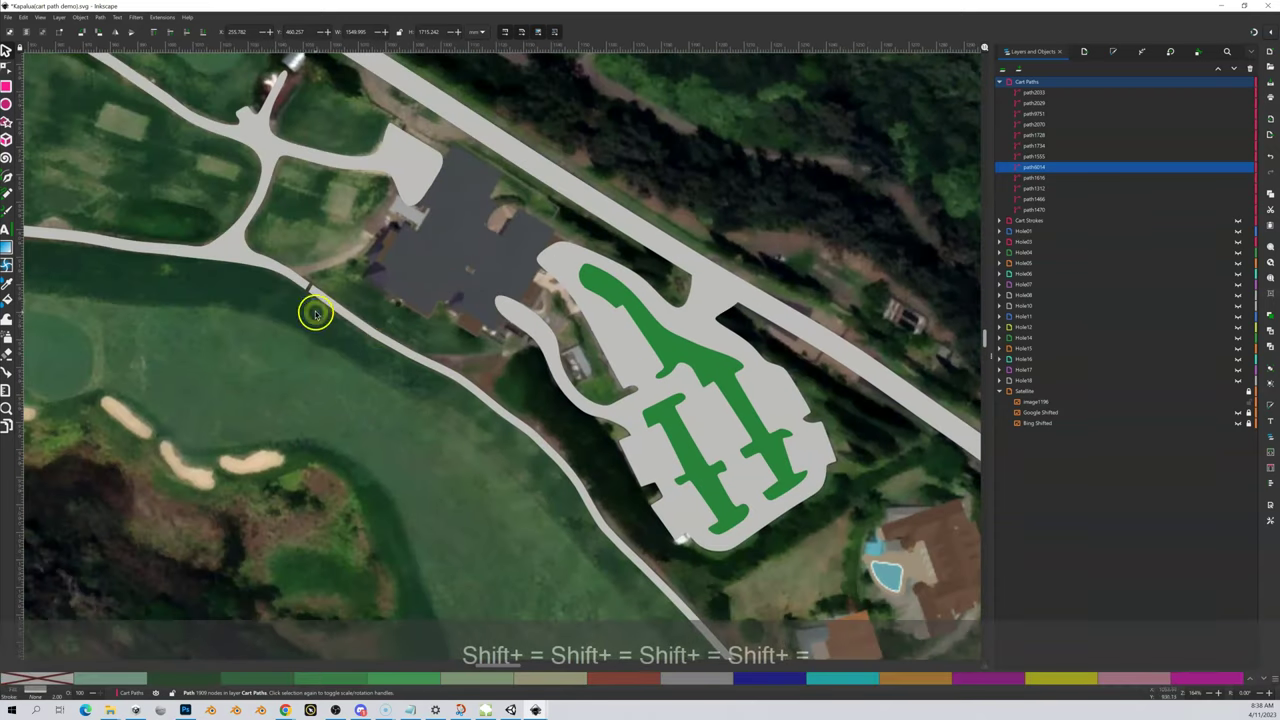
scroll(315, 311, "down", 2)
key("shift+equal")
key("shift+equal")
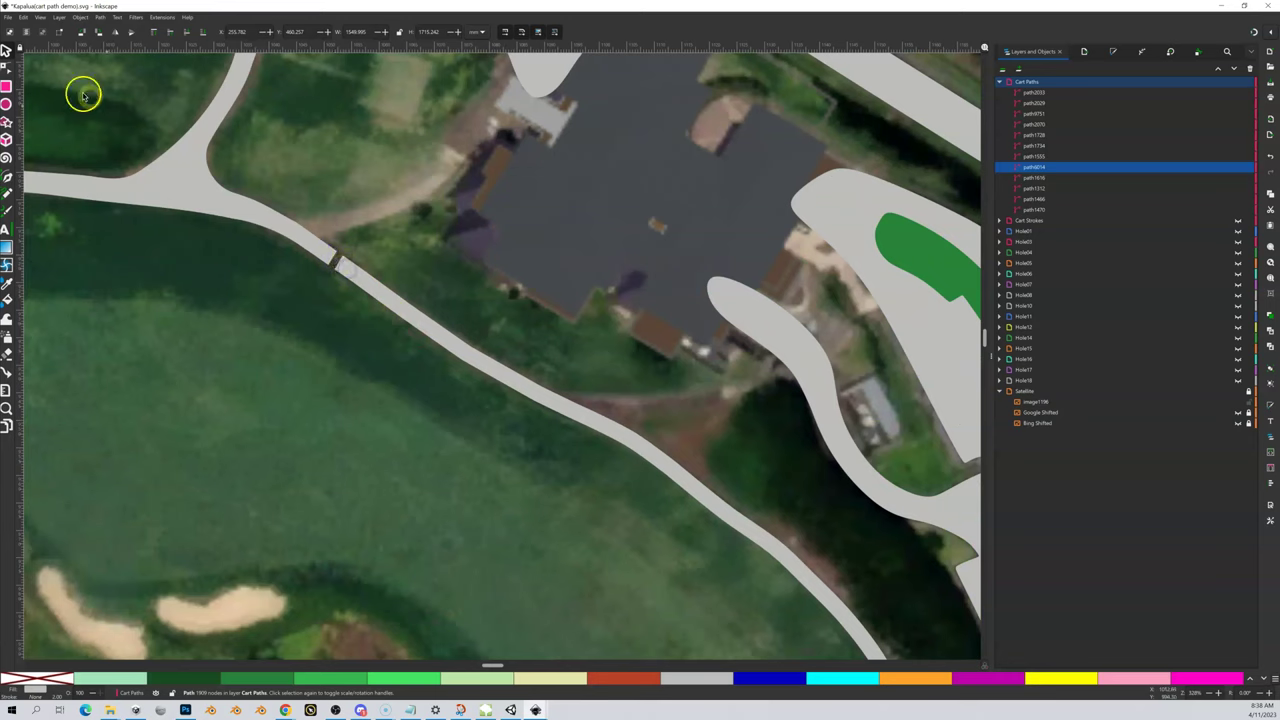
left_click(6, 66)
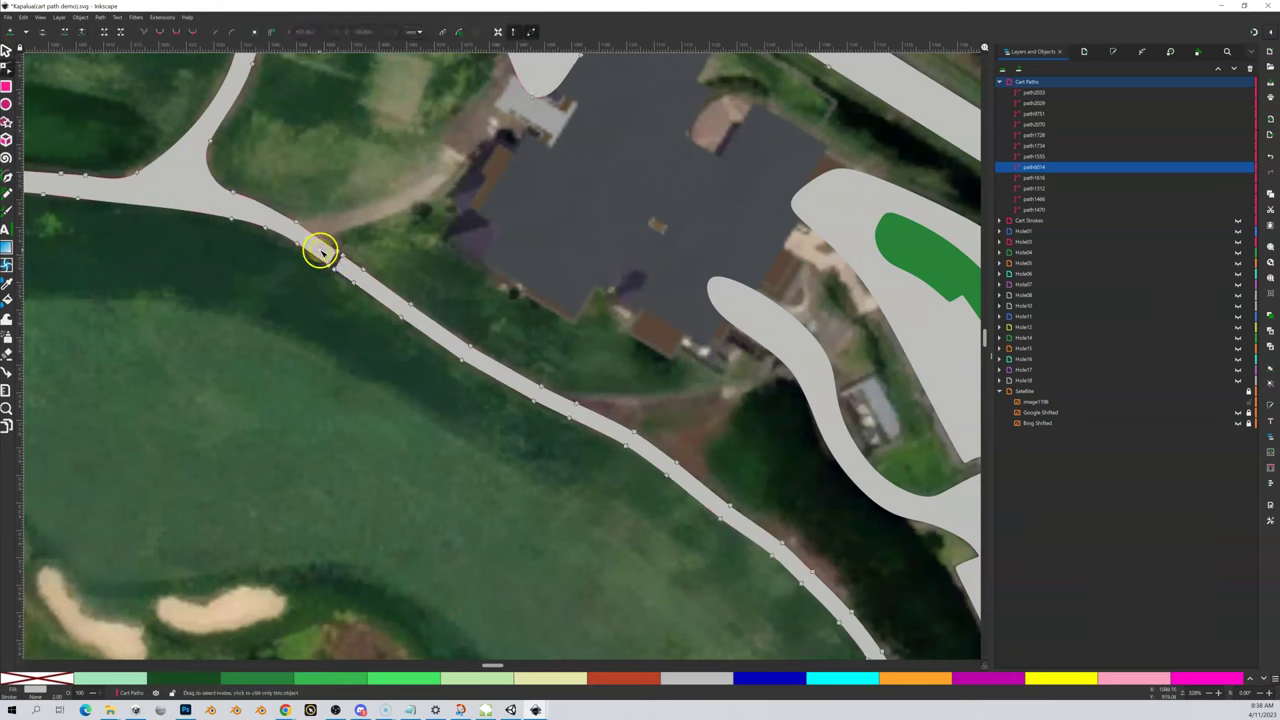
left_click(345, 268)
key("shift+b")
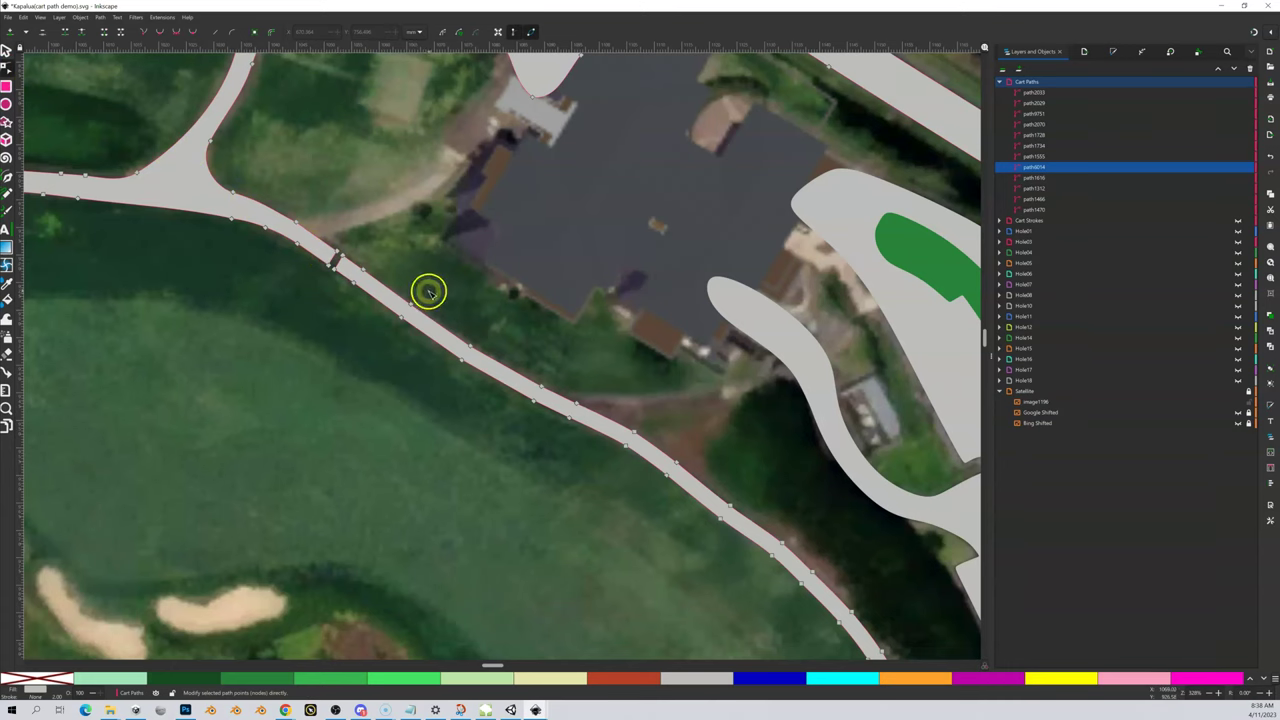
Trace the selected path's nodes from the gap around the lower bend and up the road to the Y-junction to check for remaining loops
scroll(286, 240, "down", 2)
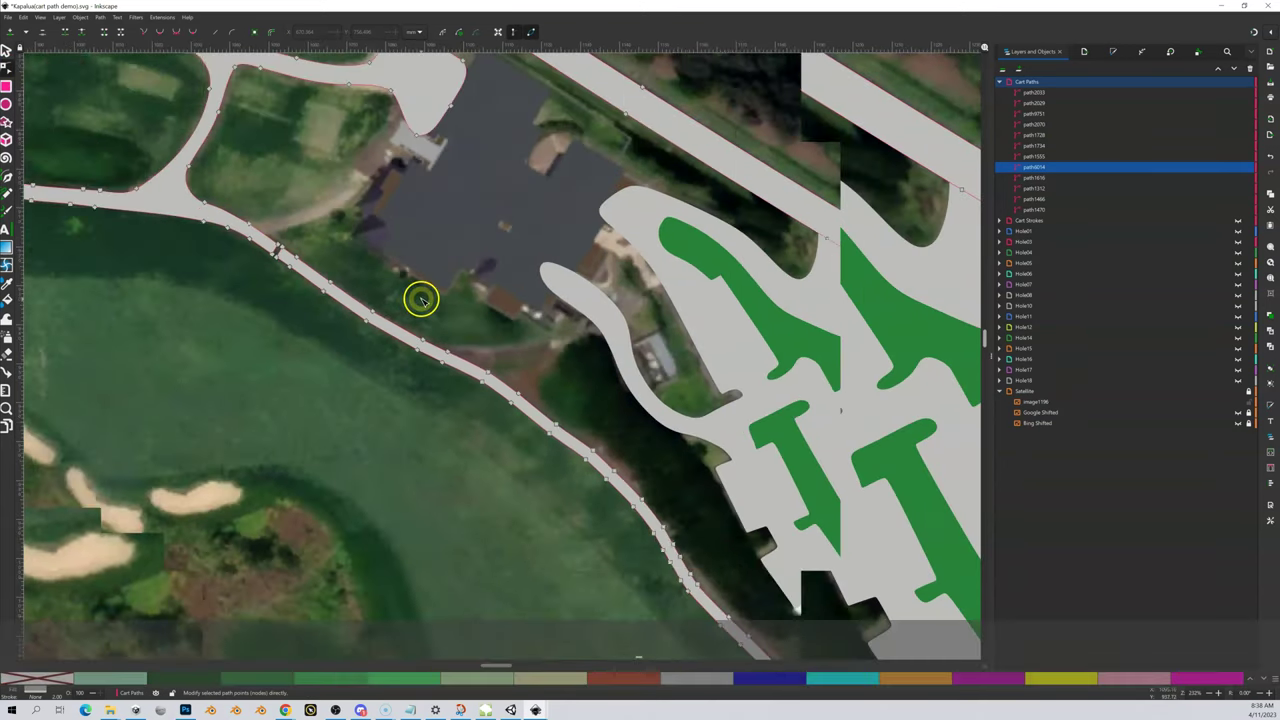
scroll(420, 299, "down", 1)
scroll(500, 380, "down", 3)
scroll(549, 436, "right", 3)
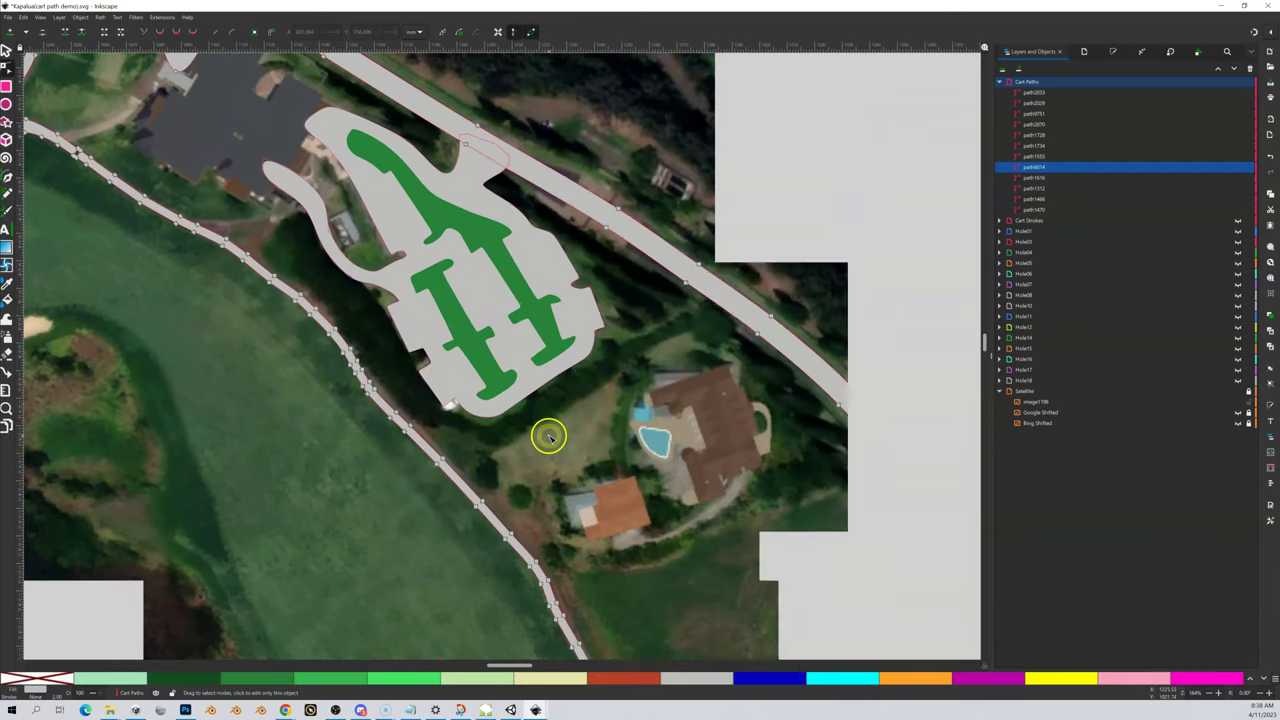
scroll(549, 436, "down", 5)
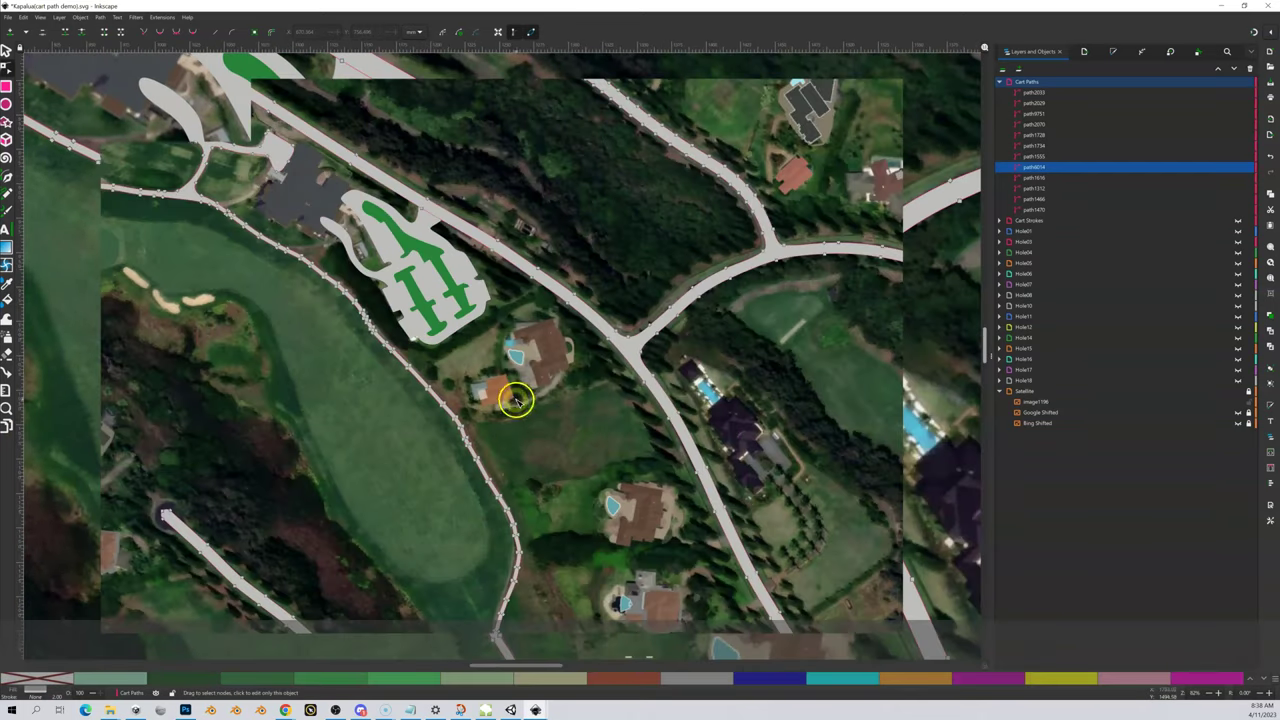
scroll(514, 400, "down", 3)
scroll(420, 257, "down", 1)
left_click_drag(397, 345, 555, 374)
scroll(497, 300, "down", 2)
left_click_drag(457, 251, 640, 450)
key("shift+equal")
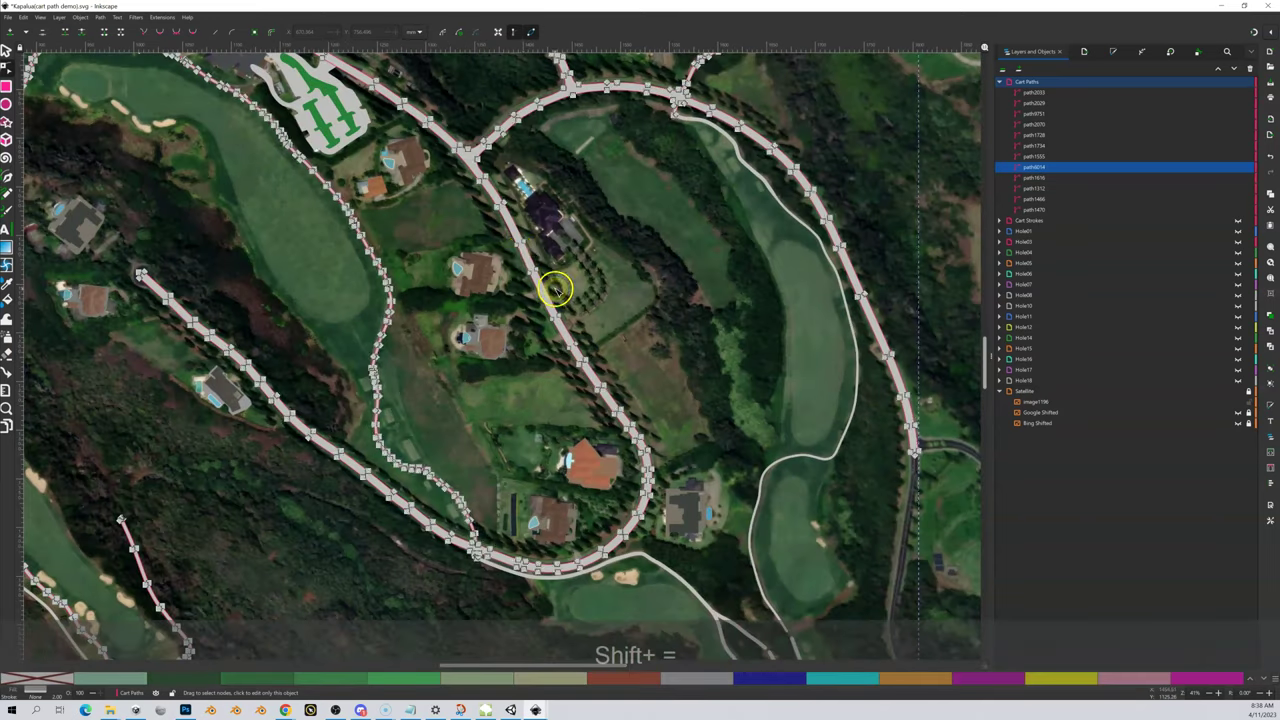
left_click_drag(514, 243, 560, 368)
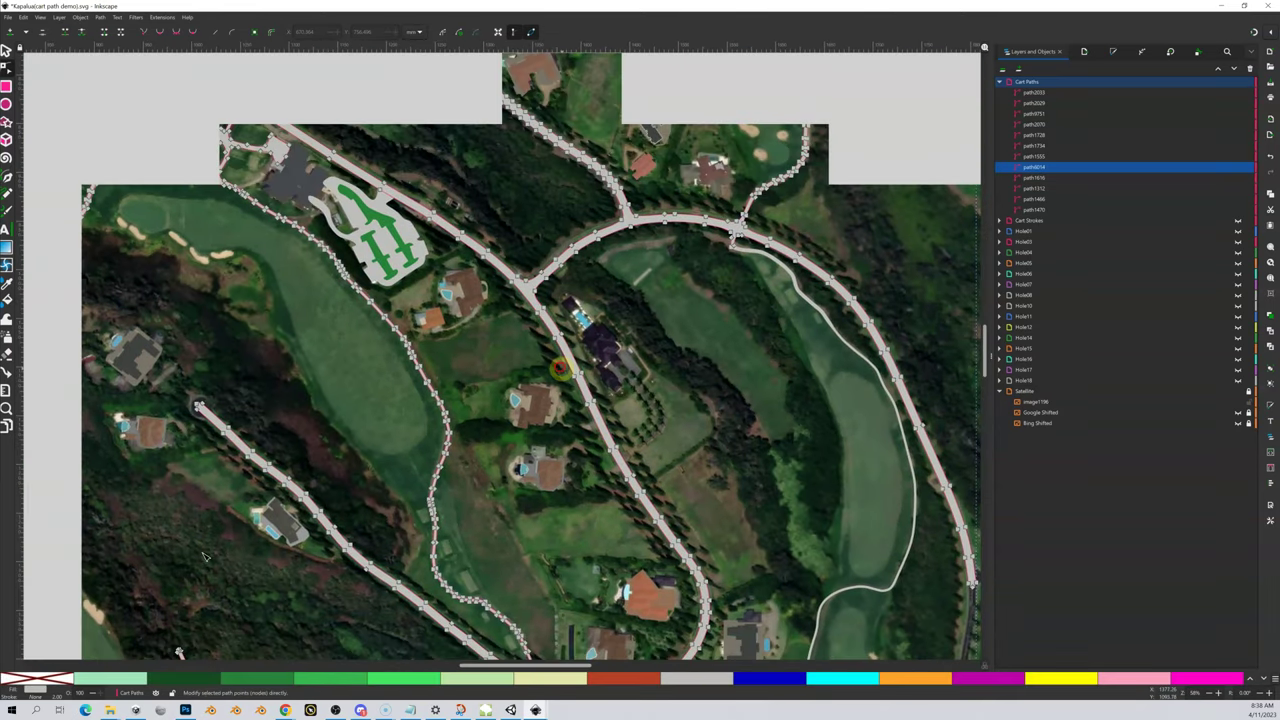
key("shift+equal")
key("shift+equal")
key("shift+equal")
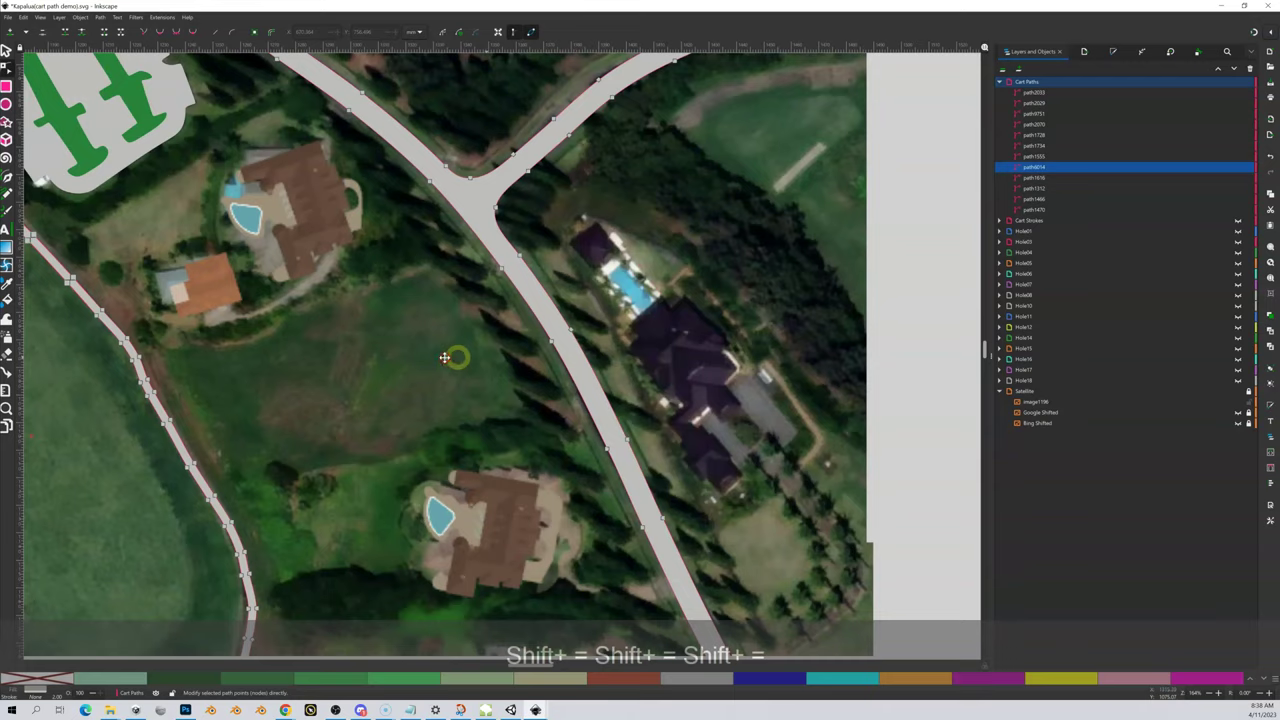
scroll(445, 357, "right", 2)
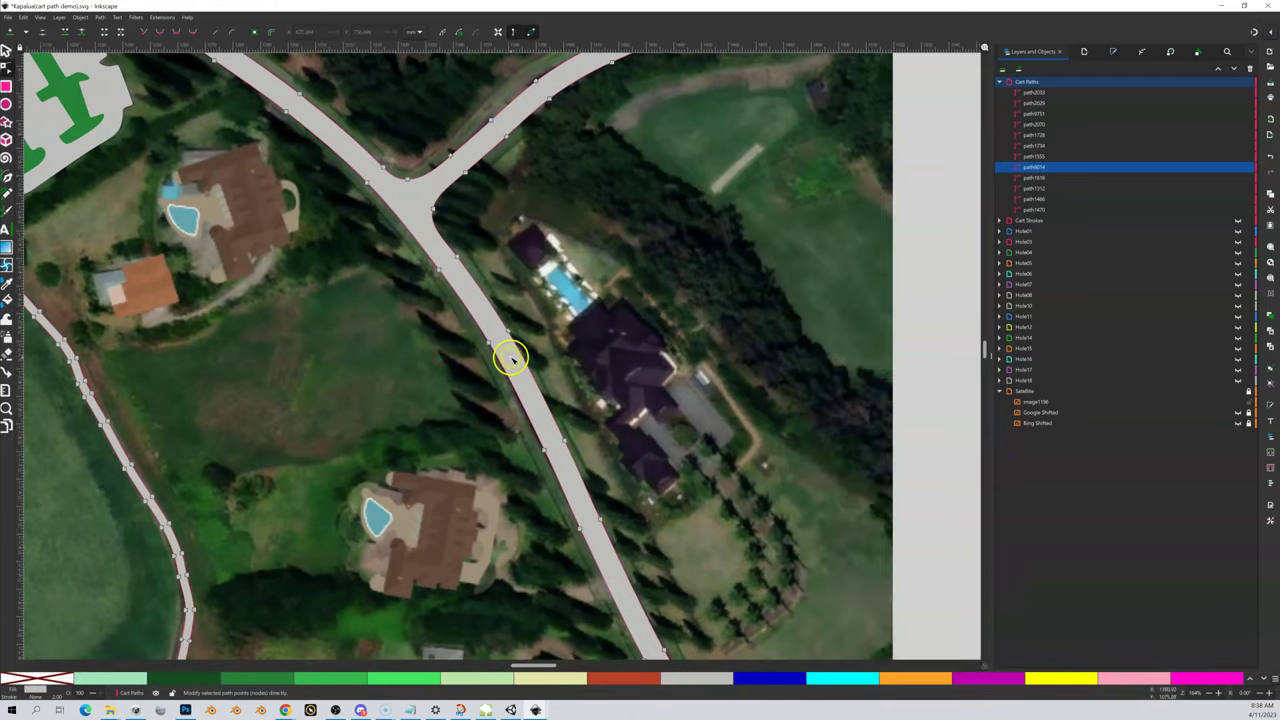
Draw a thin closed sliver about 14 by 7 mm with the Pen tool across the road below the Y-junction
left_click(536, 486)
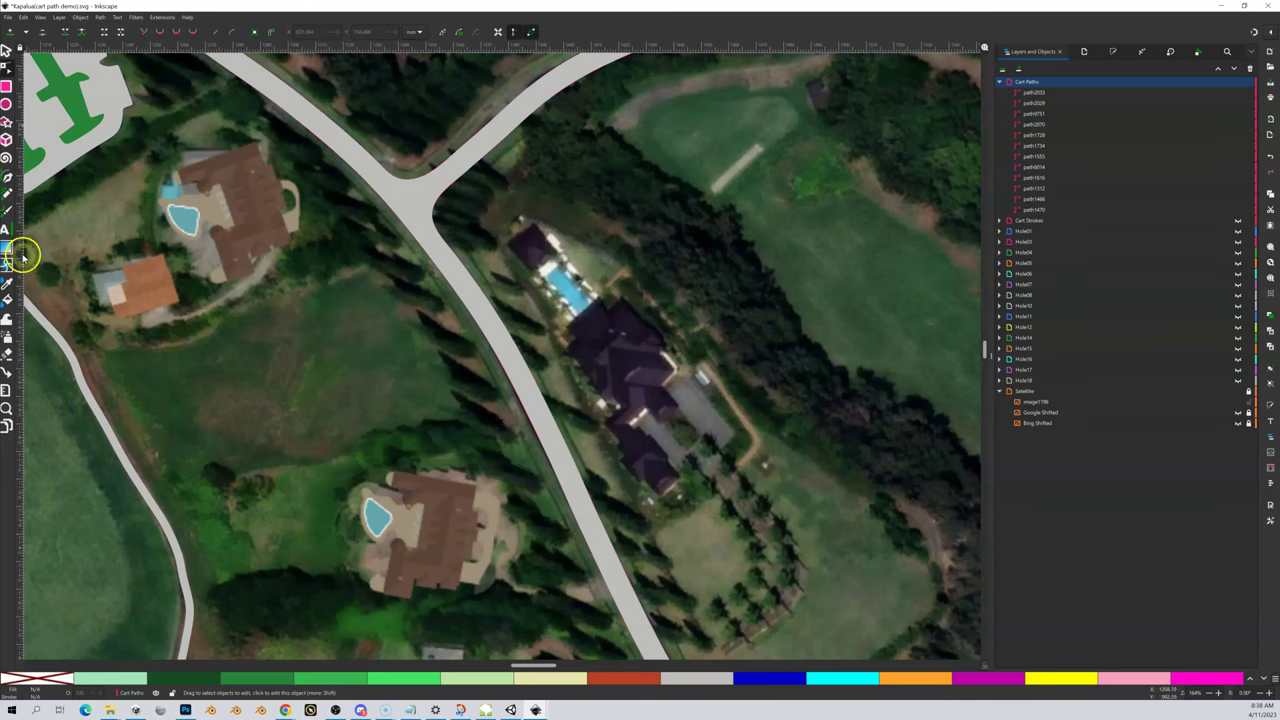
left_click(8, 178)
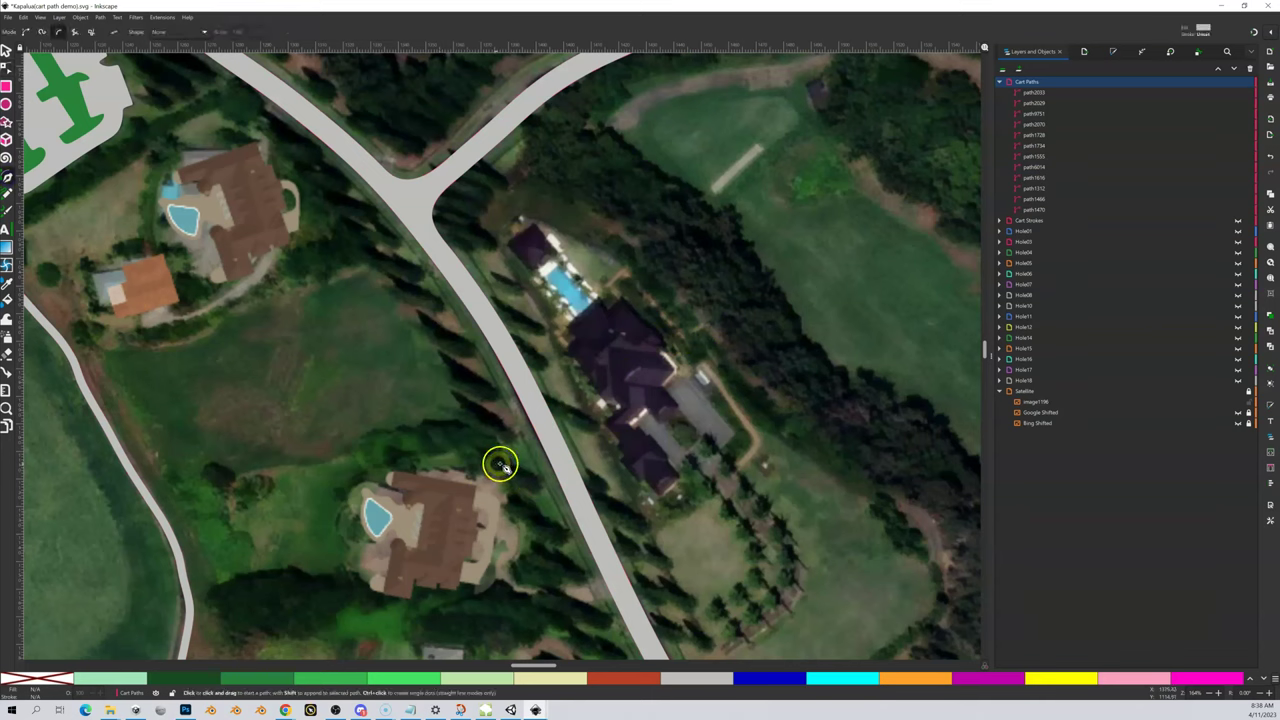
left_click(540, 465)
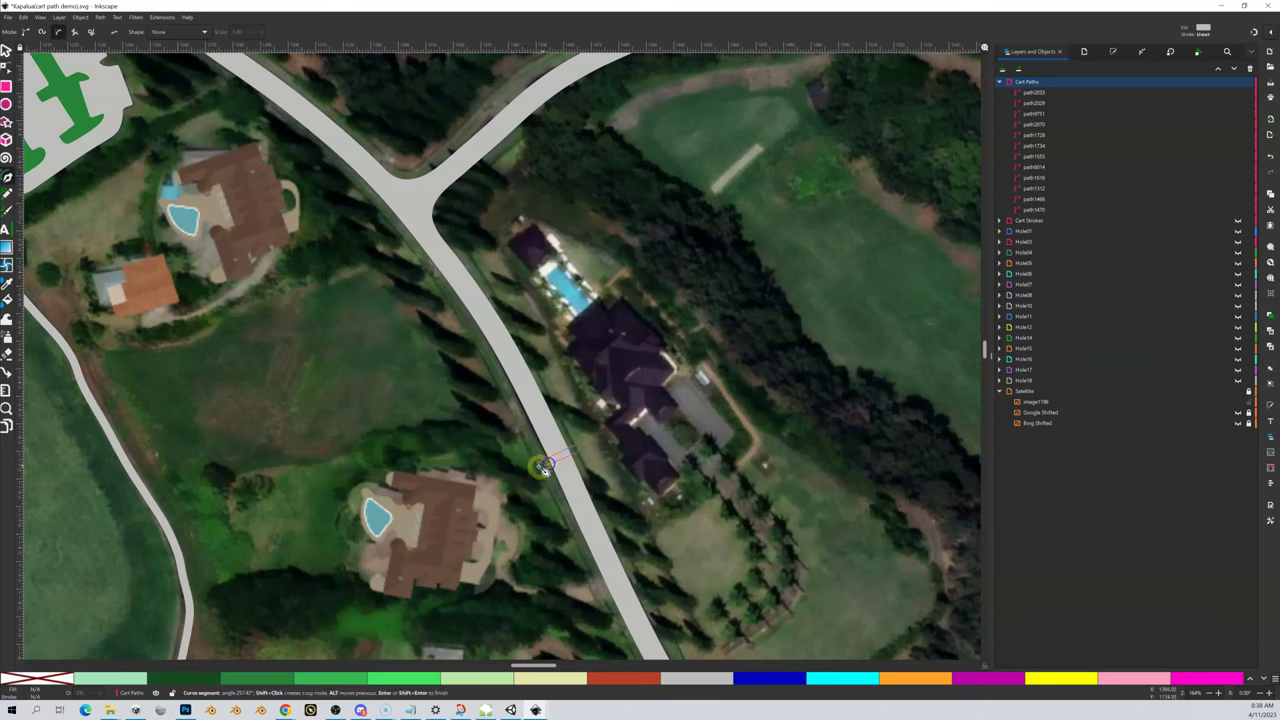
left_click(540, 465)
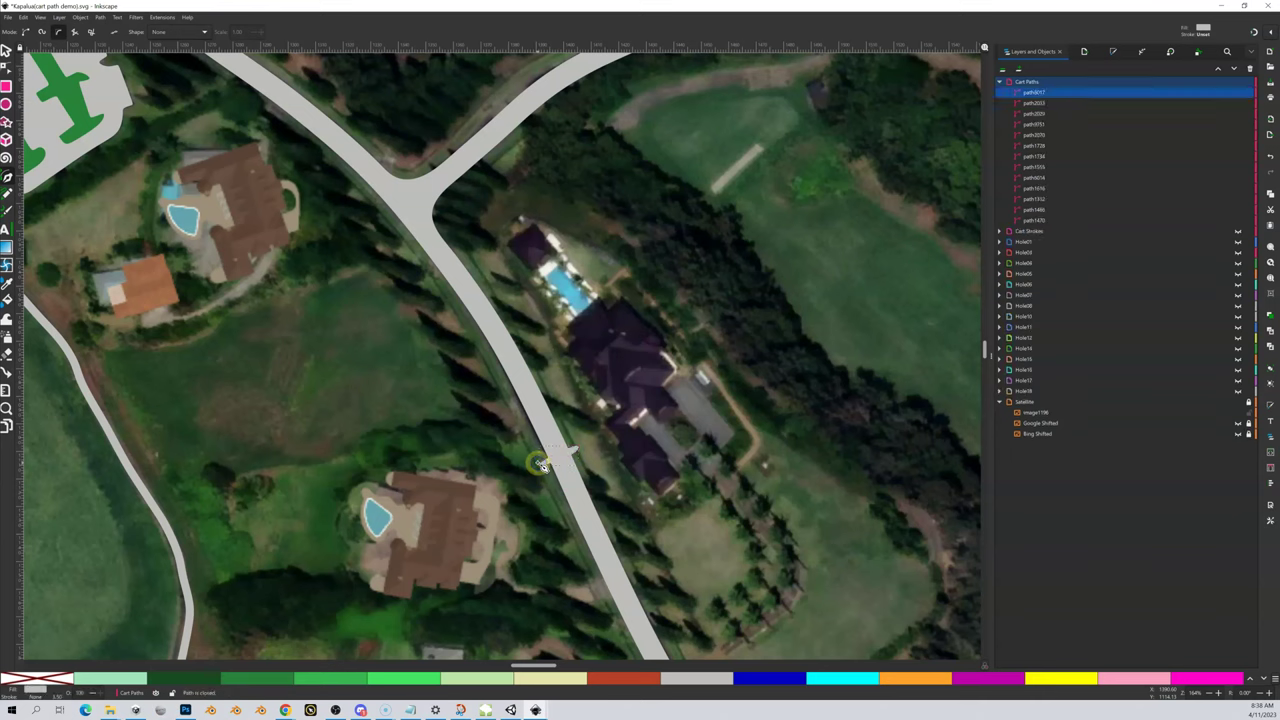
Cut the large connected path with the sliver using Division and delete the small piece between the cuts
left_click(5, 50)
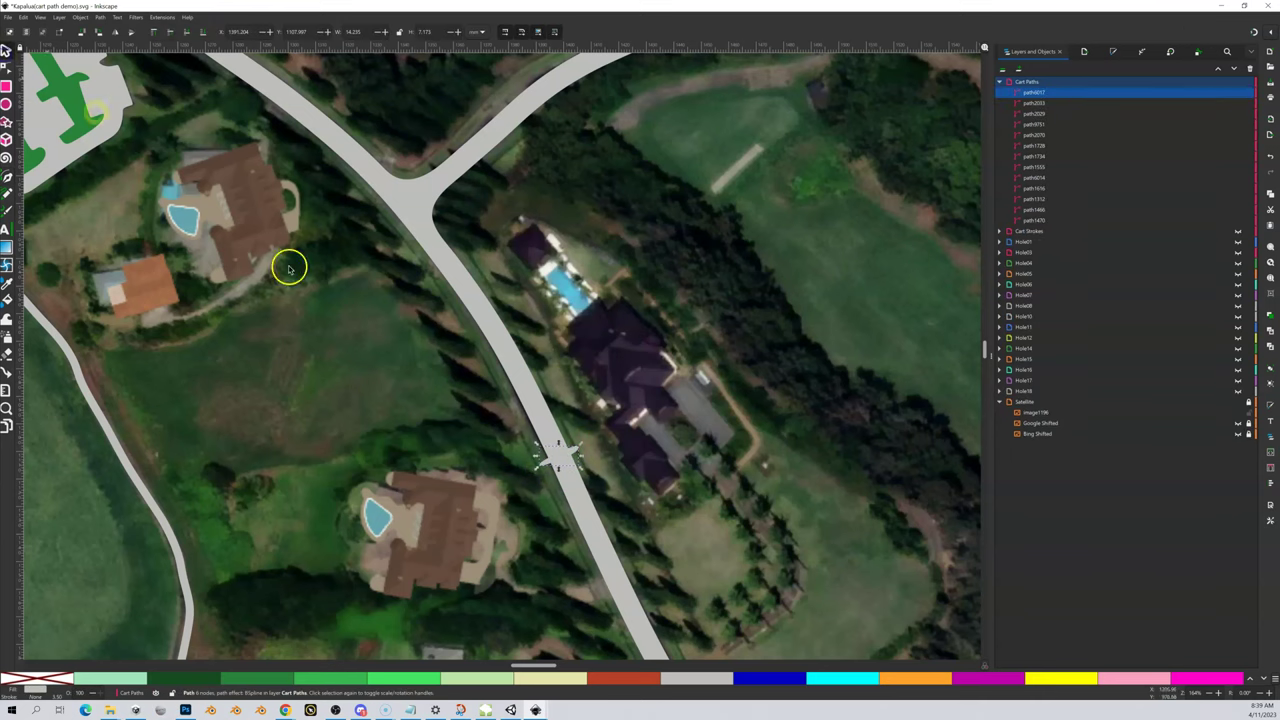
left_click(541, 416, "shift")
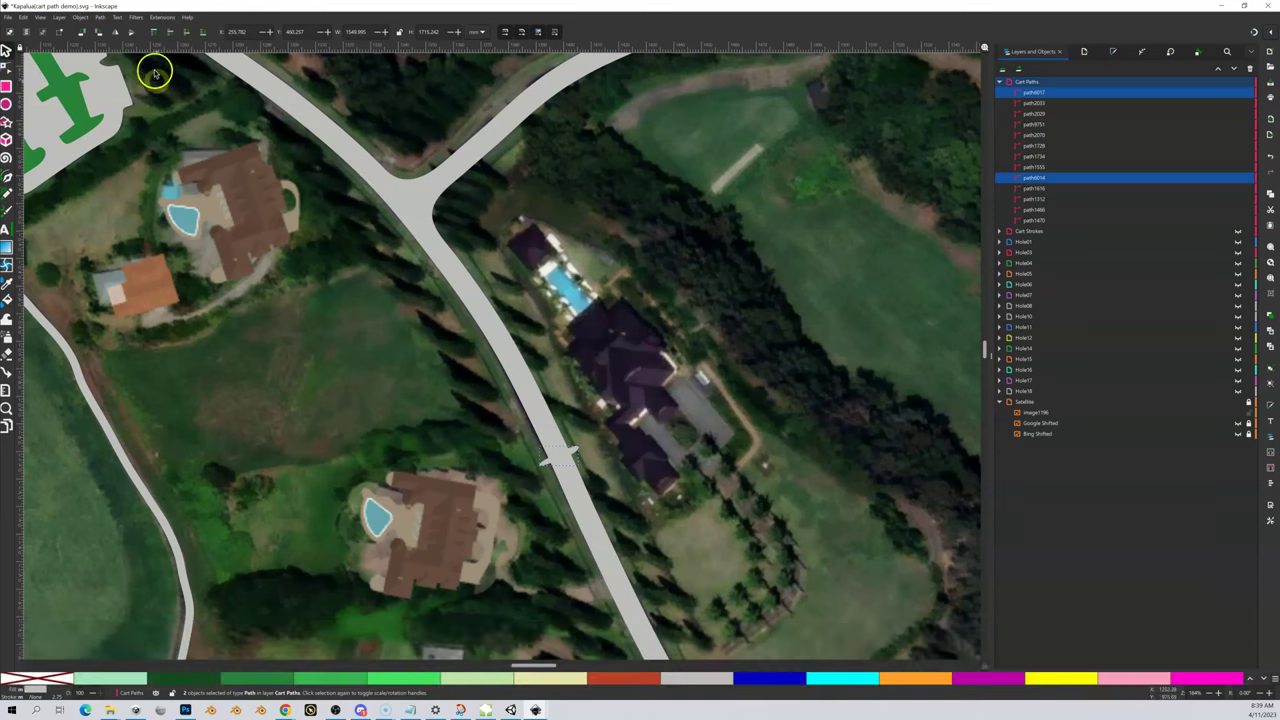
left_click(99, 18)
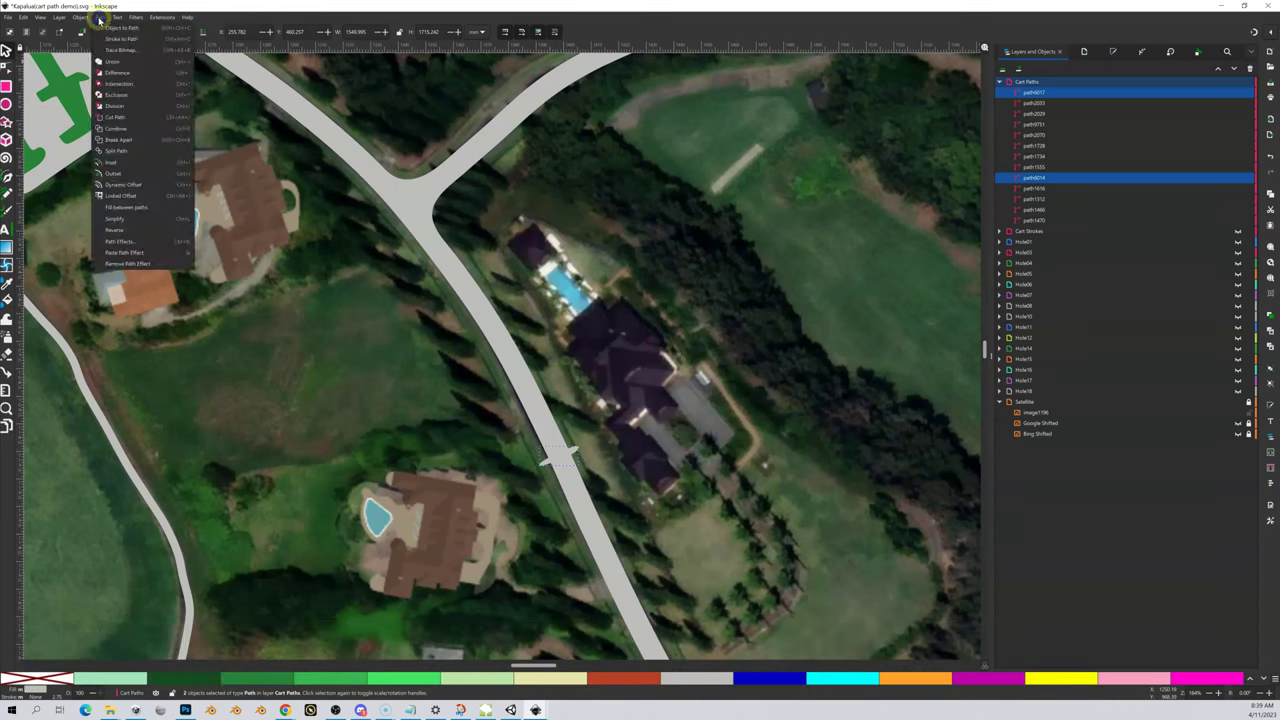
left_click(116, 106)
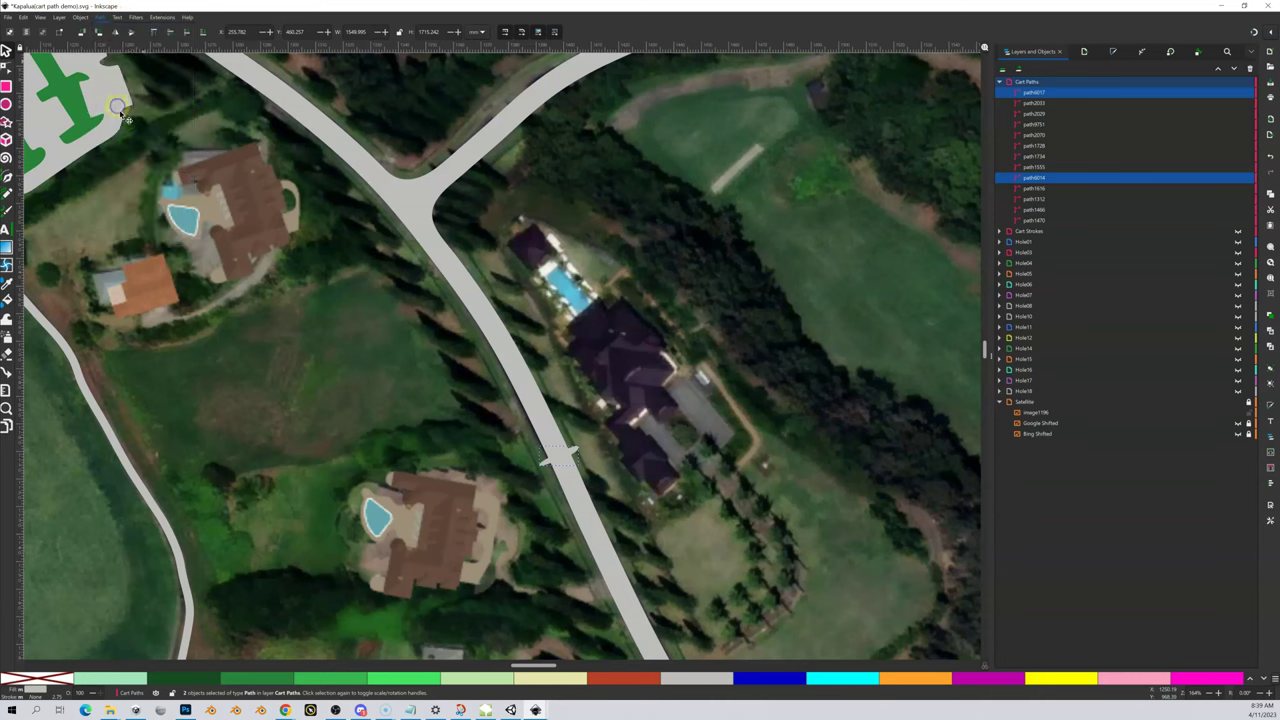
left_click(565, 453)
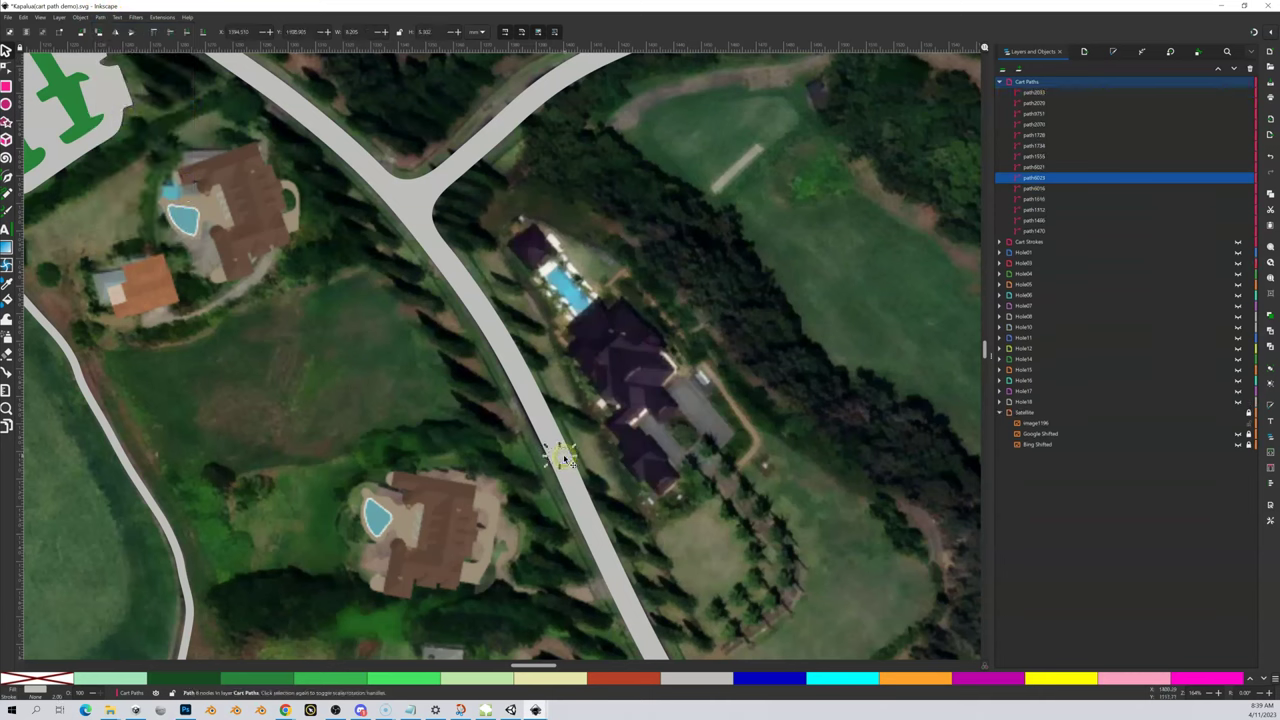
key("Delete")
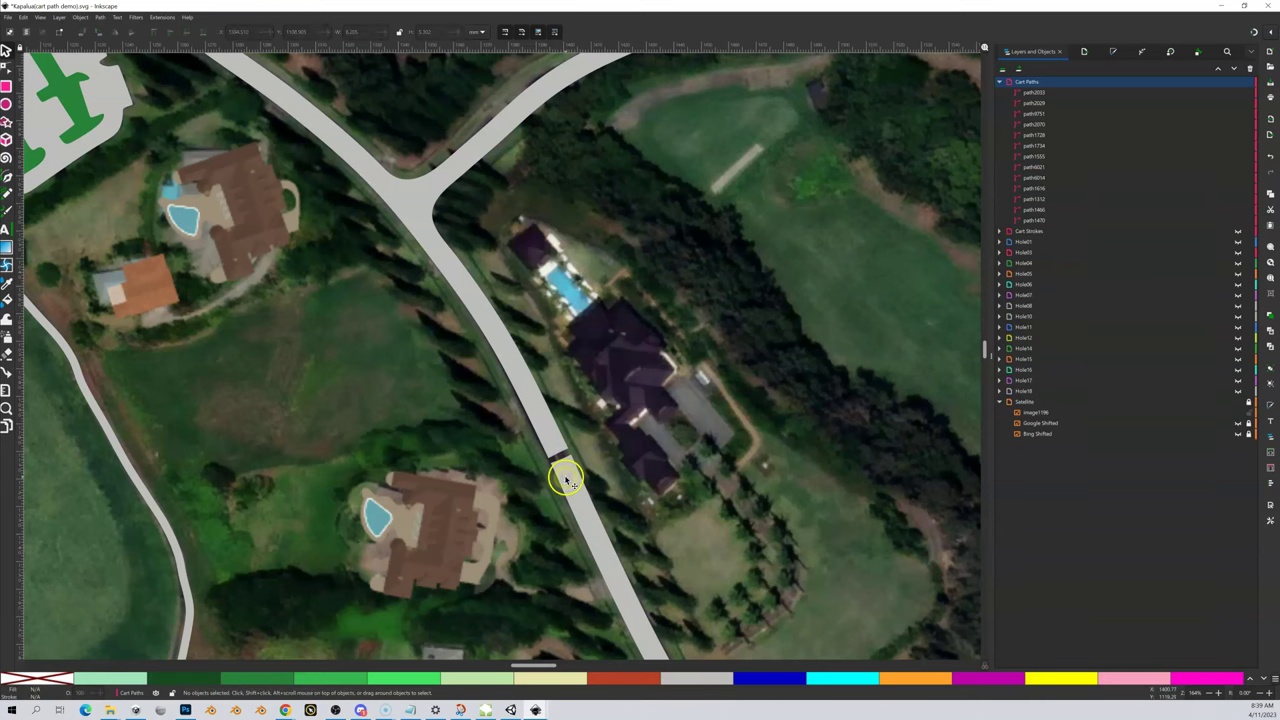
Select the lower path piece below the new gap and toggle its visibility repeatedly to examine its extent
left_click(565, 478)
scroll(460, 436, "down", 4)
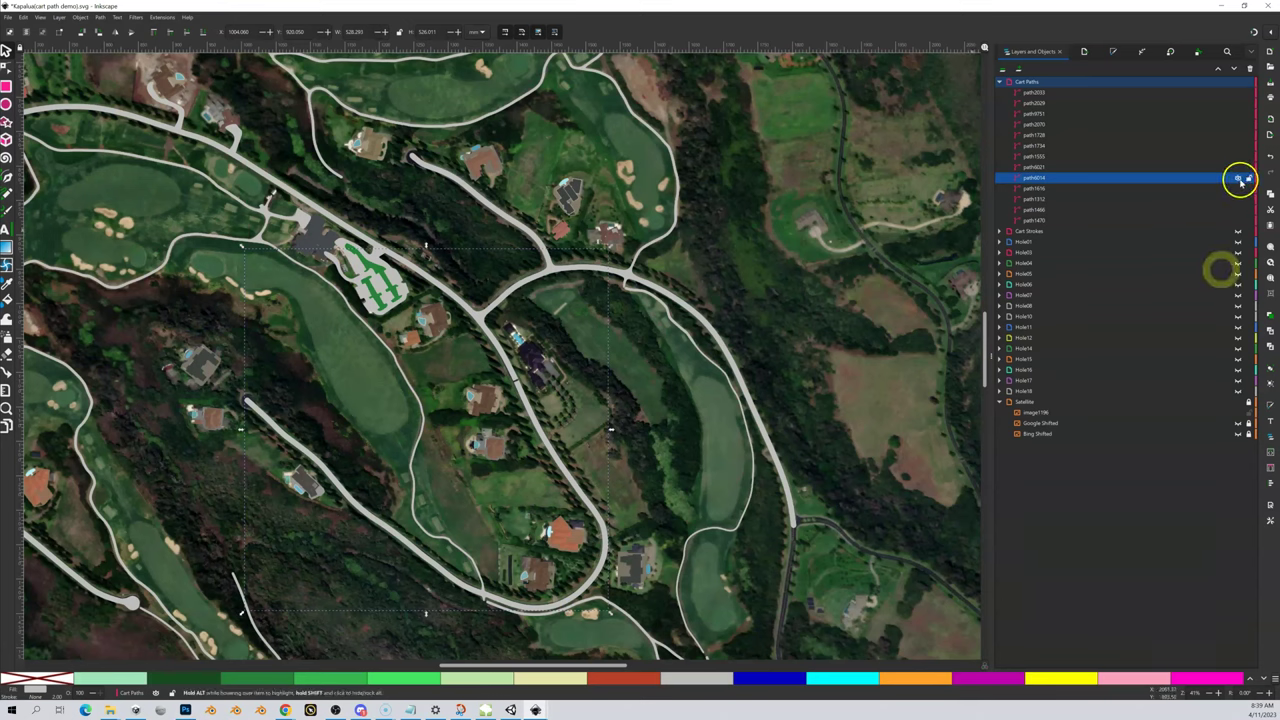
left_click(1238, 180)
left_click(1238, 180)
left_click(1238, 180)
left_click(1238, 180)
left_click(1238, 179)
left_click(1238, 179)
left_click(1238, 179)
left_click(1238, 179)
left_click(1238, 179)
left_click(1238, 179)
left_click(1238, 179)
left_click(1238, 179)
left_click(1238, 179)
left_click(1238, 179)
left_click(1238, 179)
left_click(1238, 179)
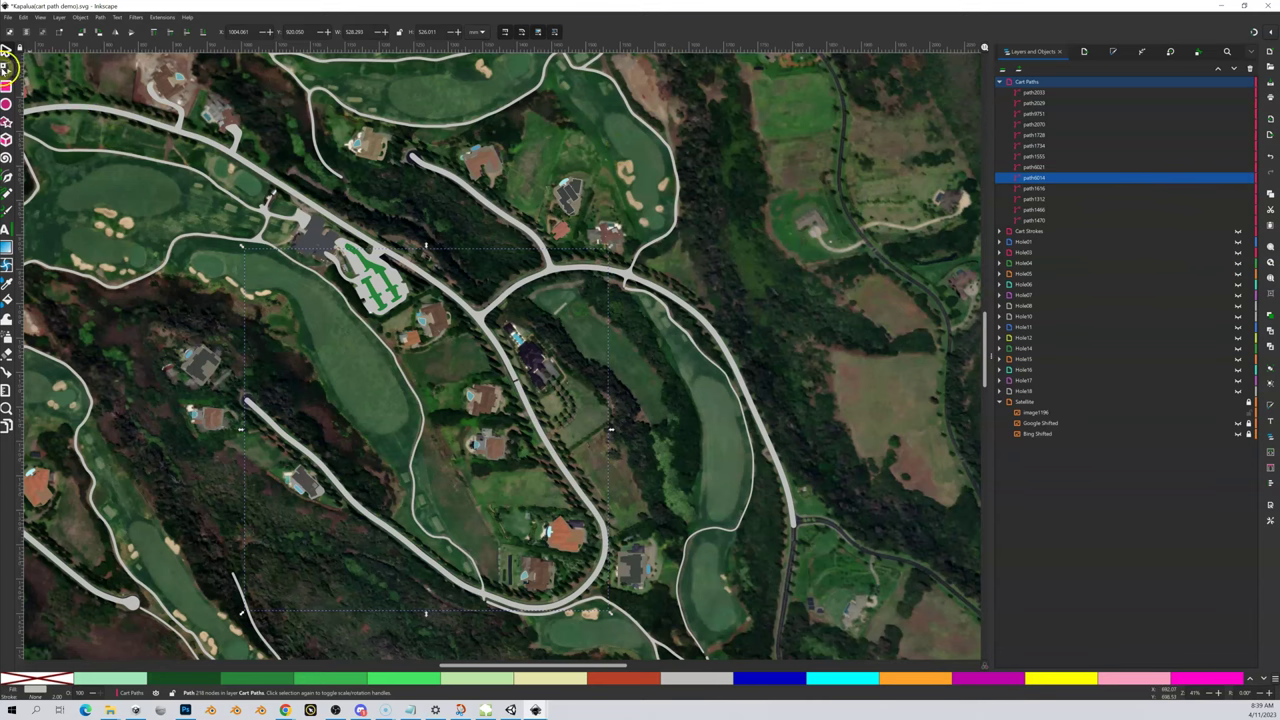
Show the nodes of the separated lower path piece and examine its outline for closed loops
left_click(7, 67)
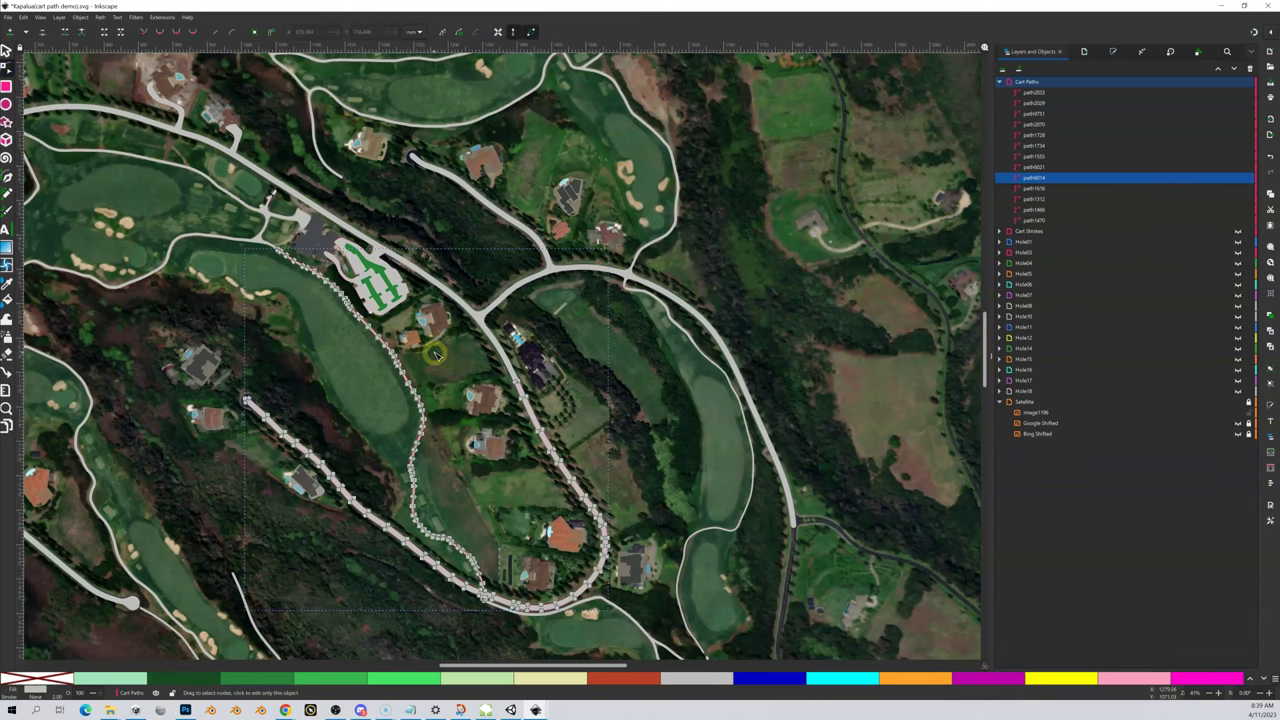
scroll(523, 326, "down", 1)
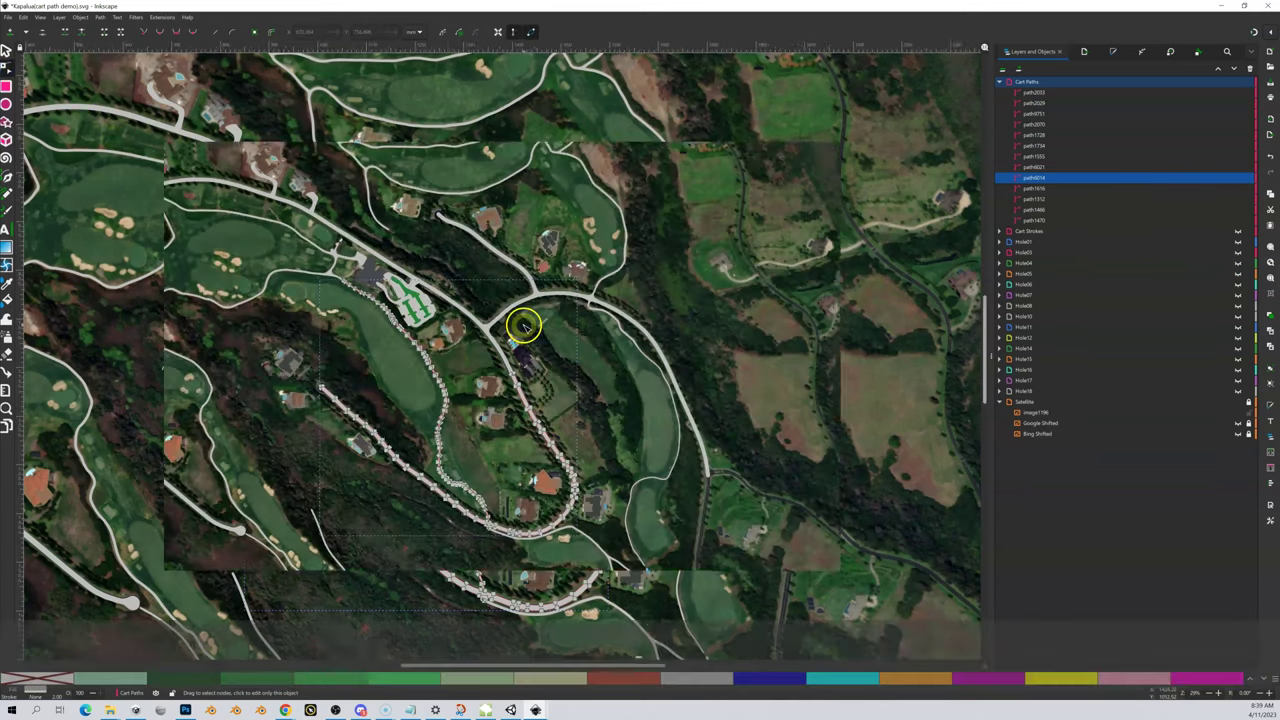
scroll(523, 326, "down", 1)
left_click_drag(349, 271, 386, 294)
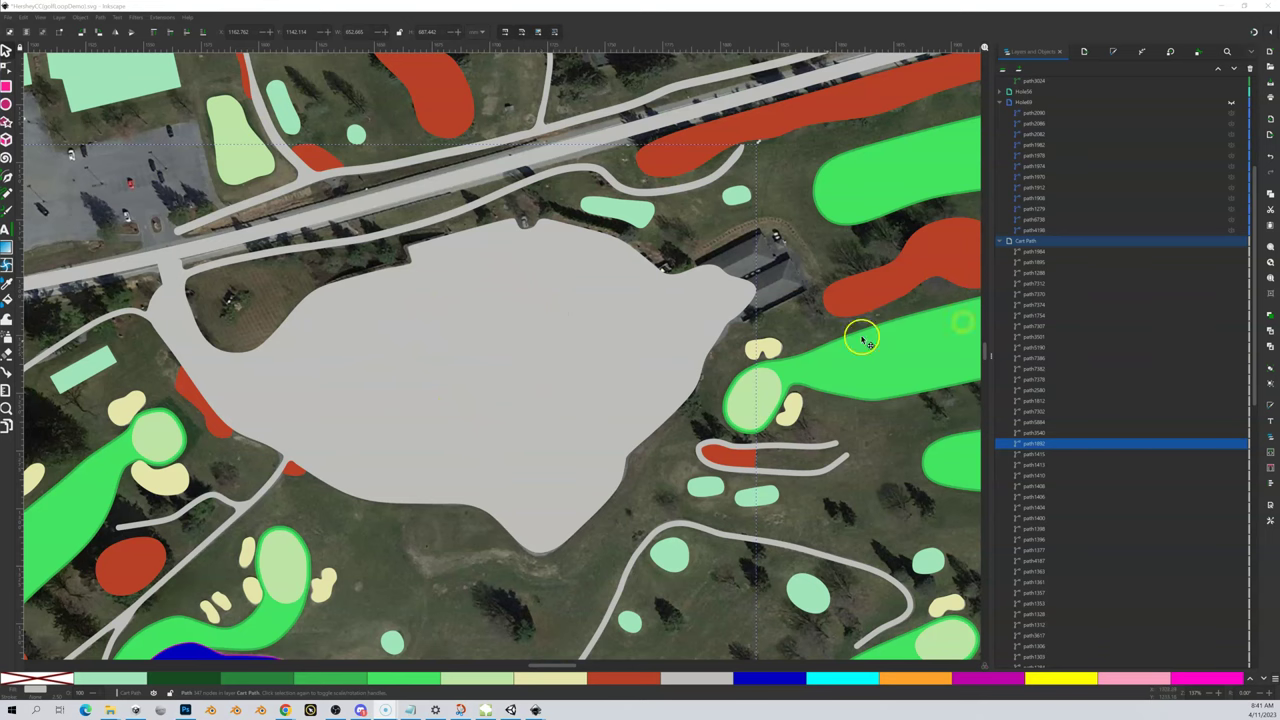
Hide the Cart Path layer in the HersheyCC golf loop demo to view the satellite image beneath the filled parking area
left_click(1233, 241)
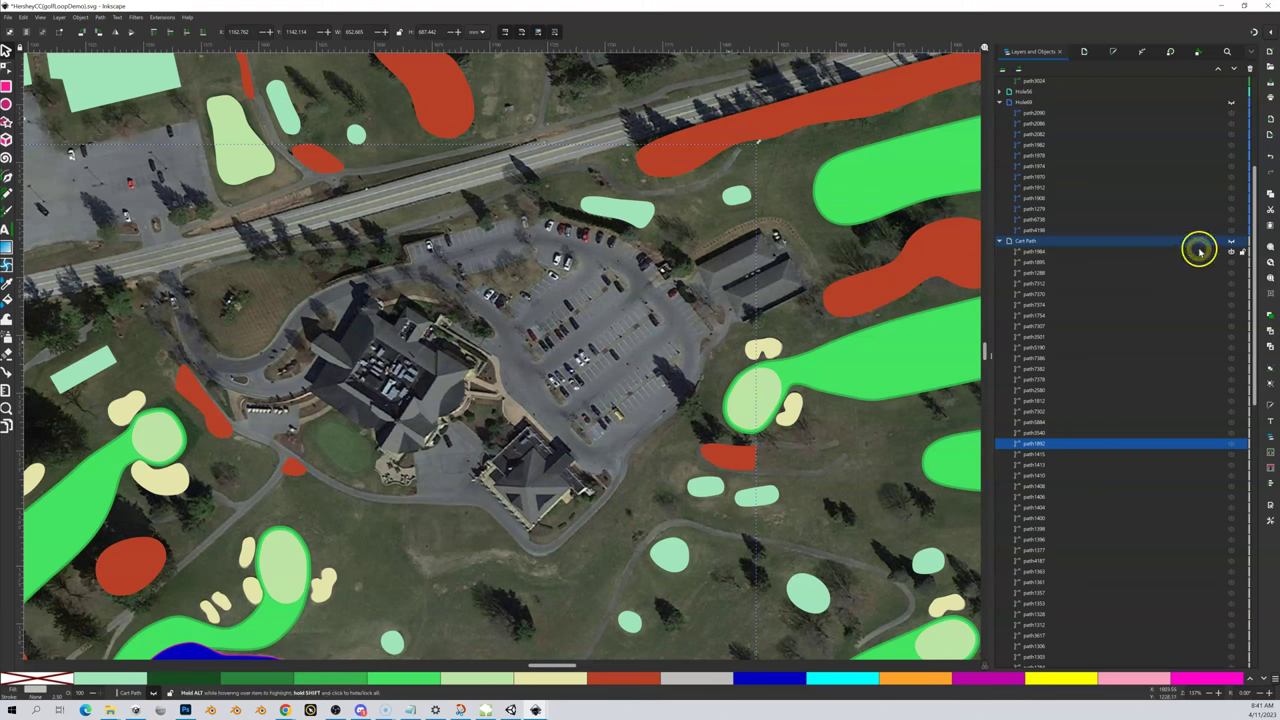
Show the hidden layer of green islands above Cart Path, then show the Cart Path layer over the clubhouse and parking area
left_click(1230, 242)
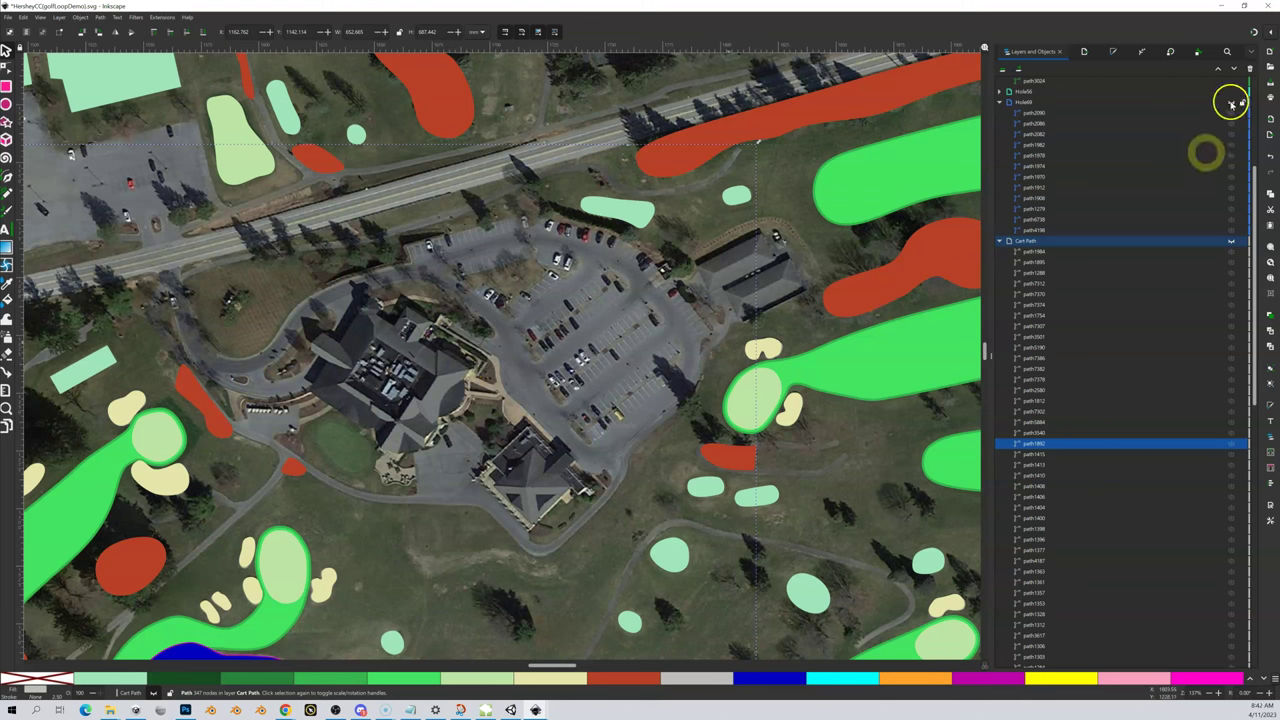
left_click(1021, 103)
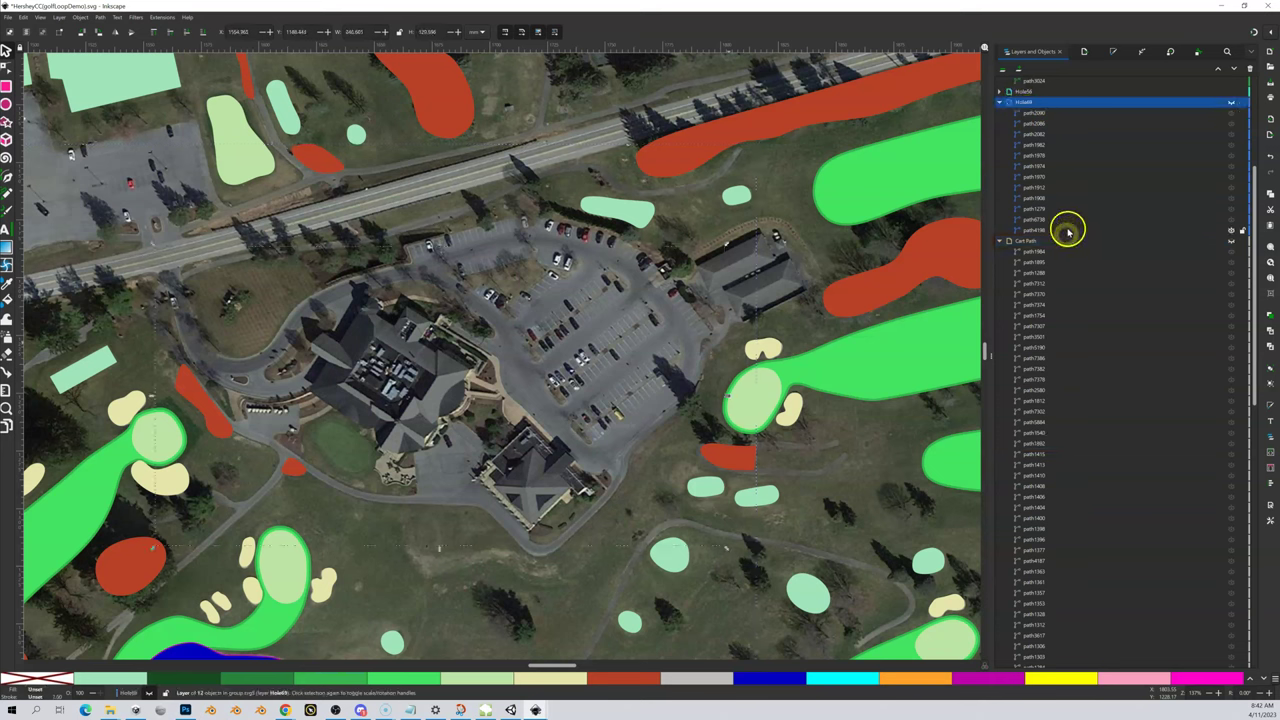
left_click(1232, 103)
left_click(1232, 103)
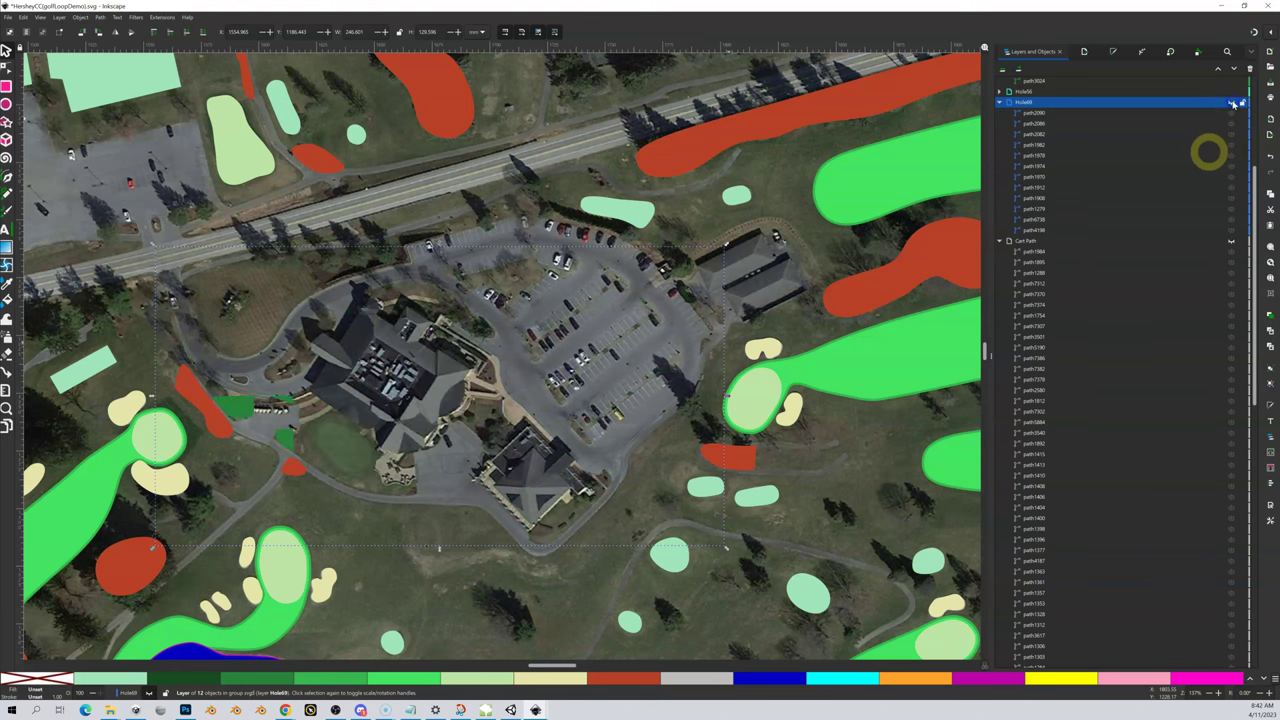
left_click(1232, 103)
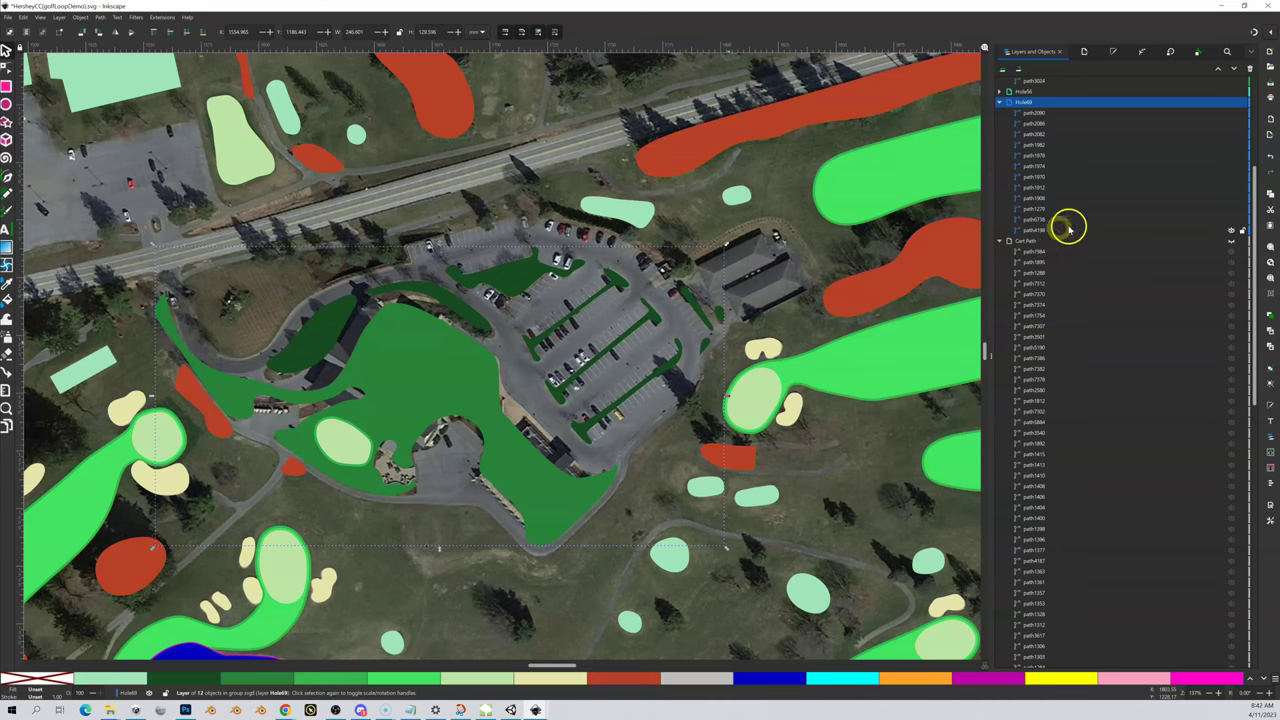
left_click(1233, 241)
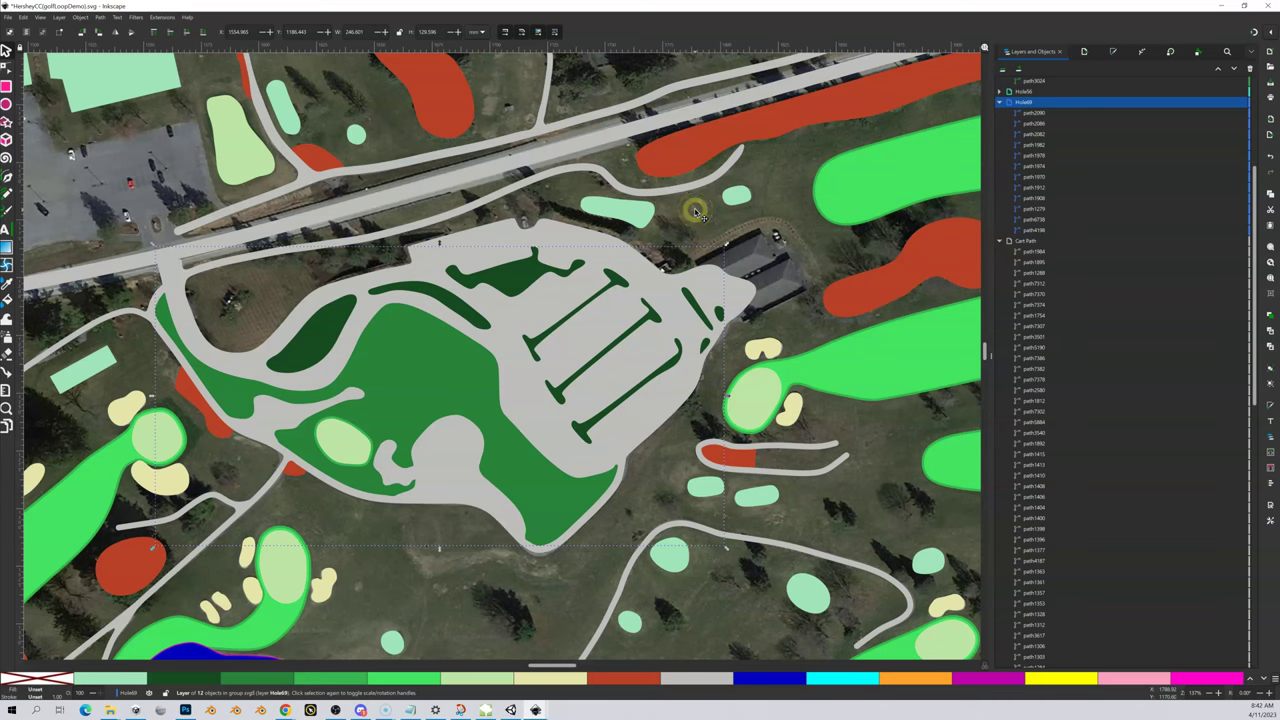
left_click_drag(350, 450, 291, 487)
key("ctrl+z")
left_click(199, 426)
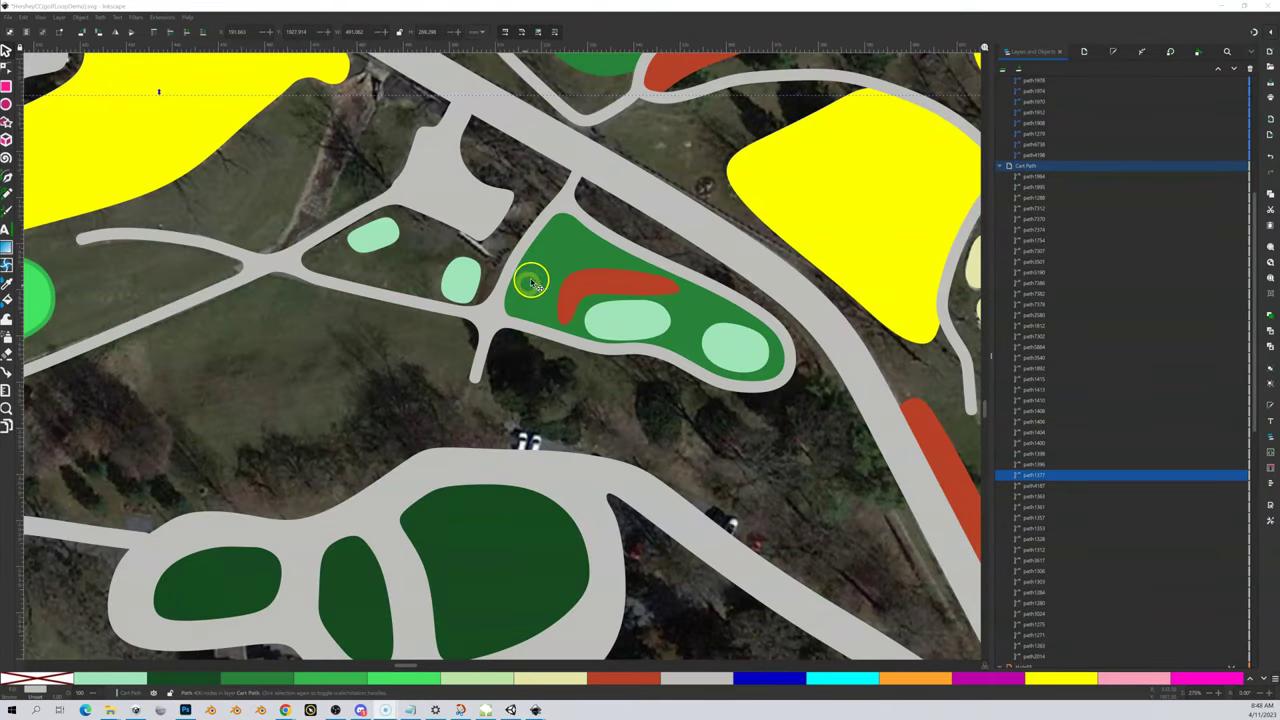
Select the dark green infill inside the cart path loop and toggle its visibility to examine how it fills the loop
left_click(564, 248)
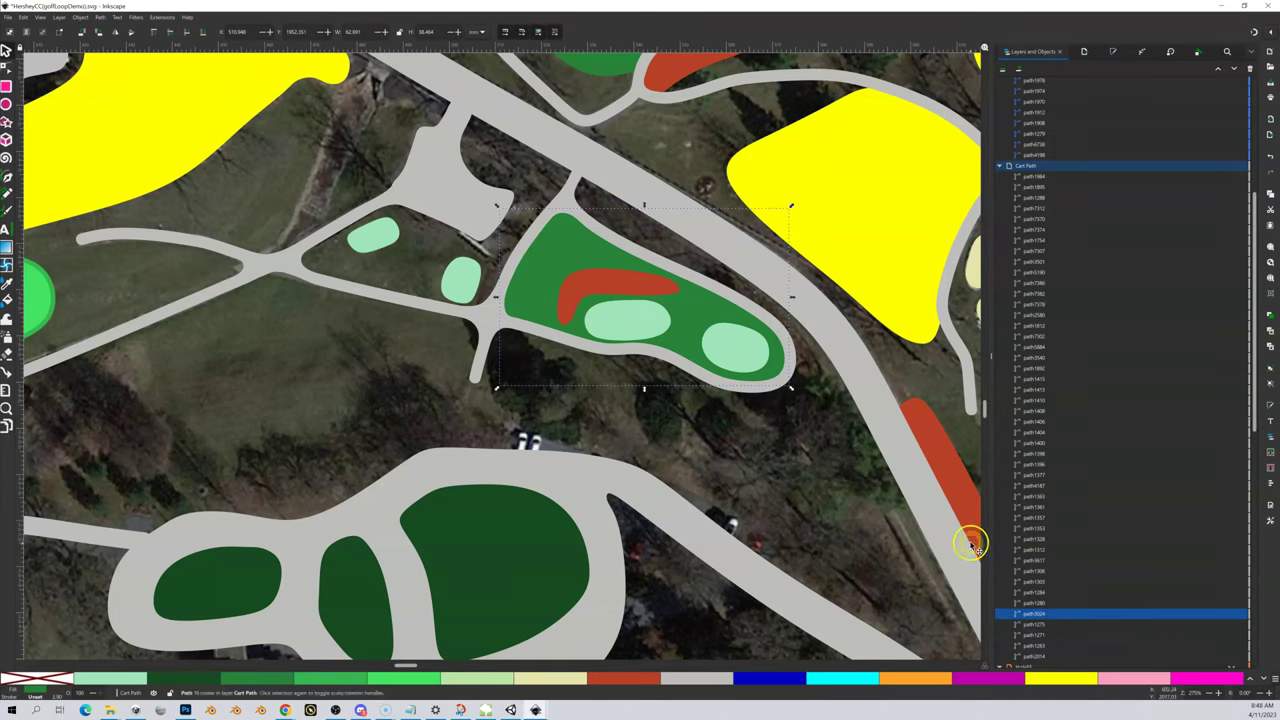
left_click(1231, 614)
left_click(1231, 614)
left_click(1231, 614)
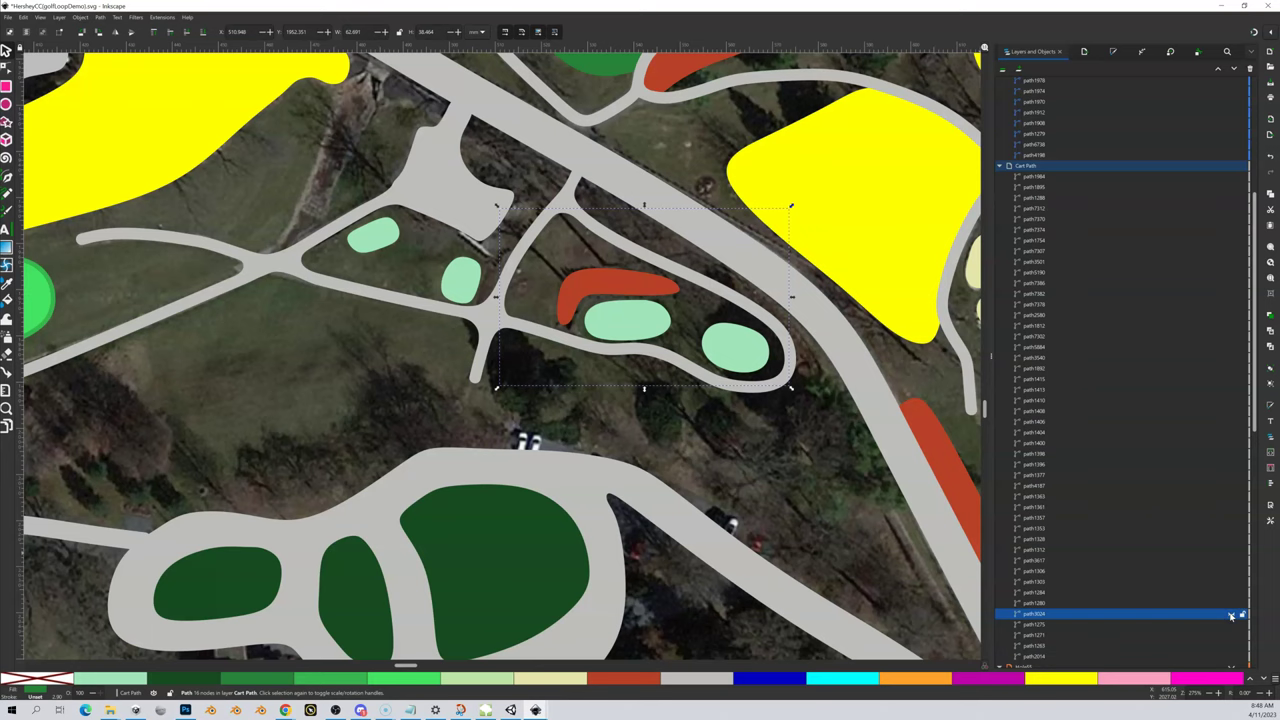
left_click(1231, 614)
left_click(1231, 614)
left_click(1231, 614)
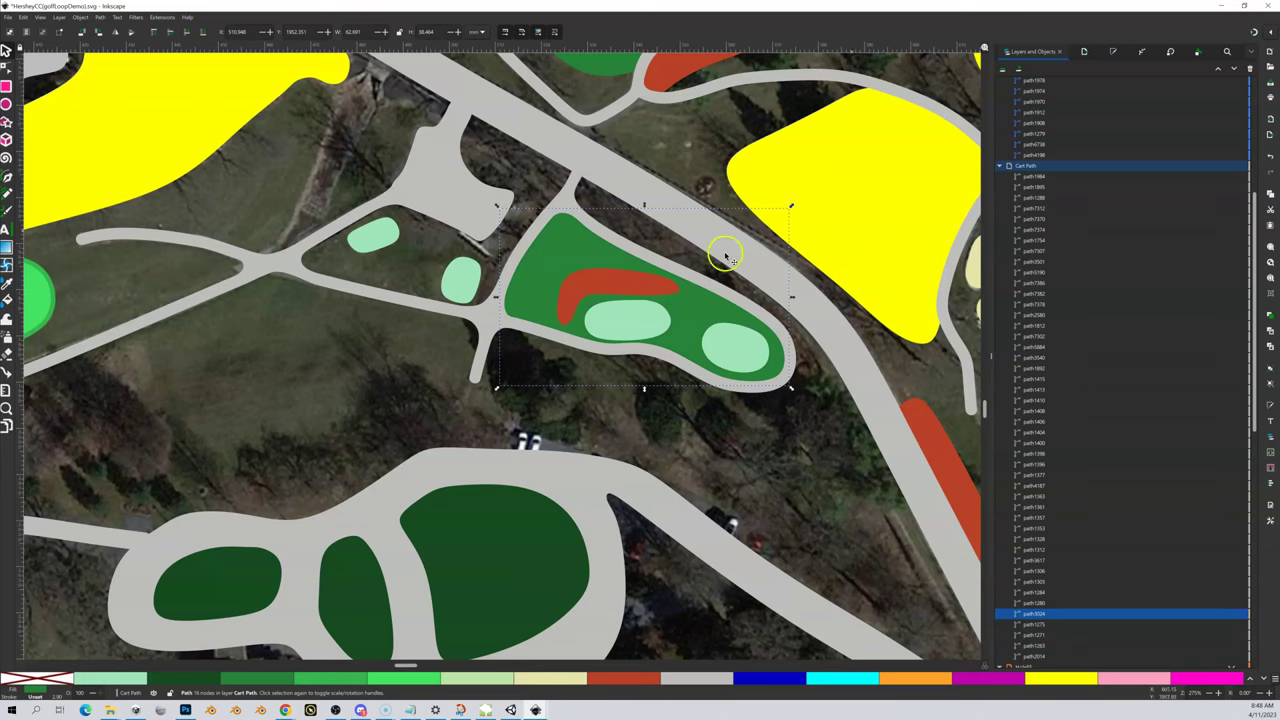
Select the connected cart path around the green infill and toggle its visibility repeatedly to examine its extent
left_click(561, 197)
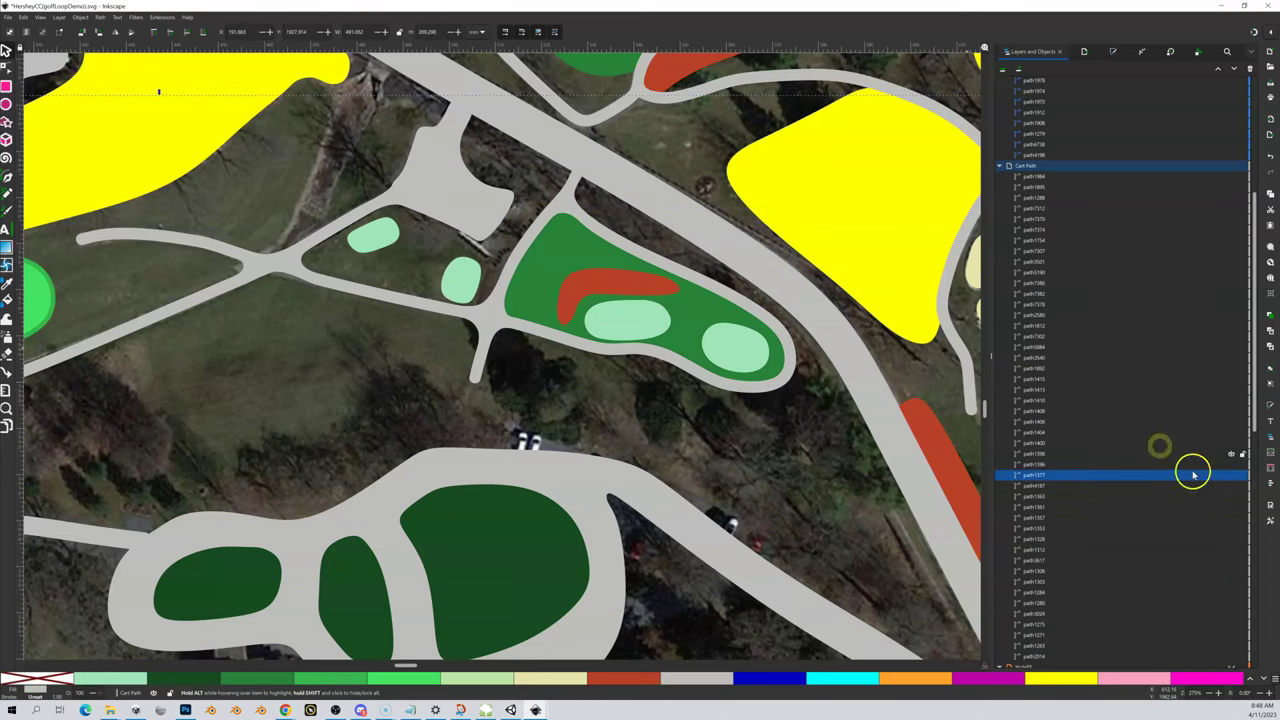
left_click(1231, 476)
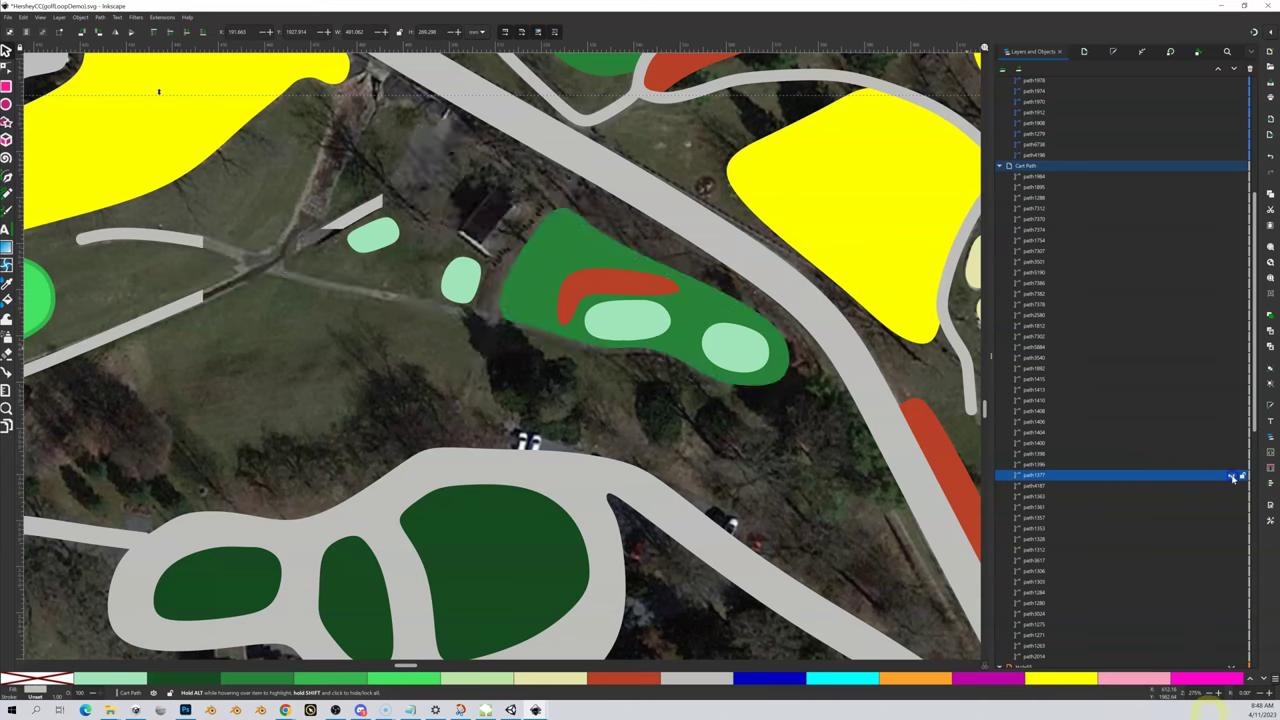
left_click(1231, 476)
left_click(1231, 476)
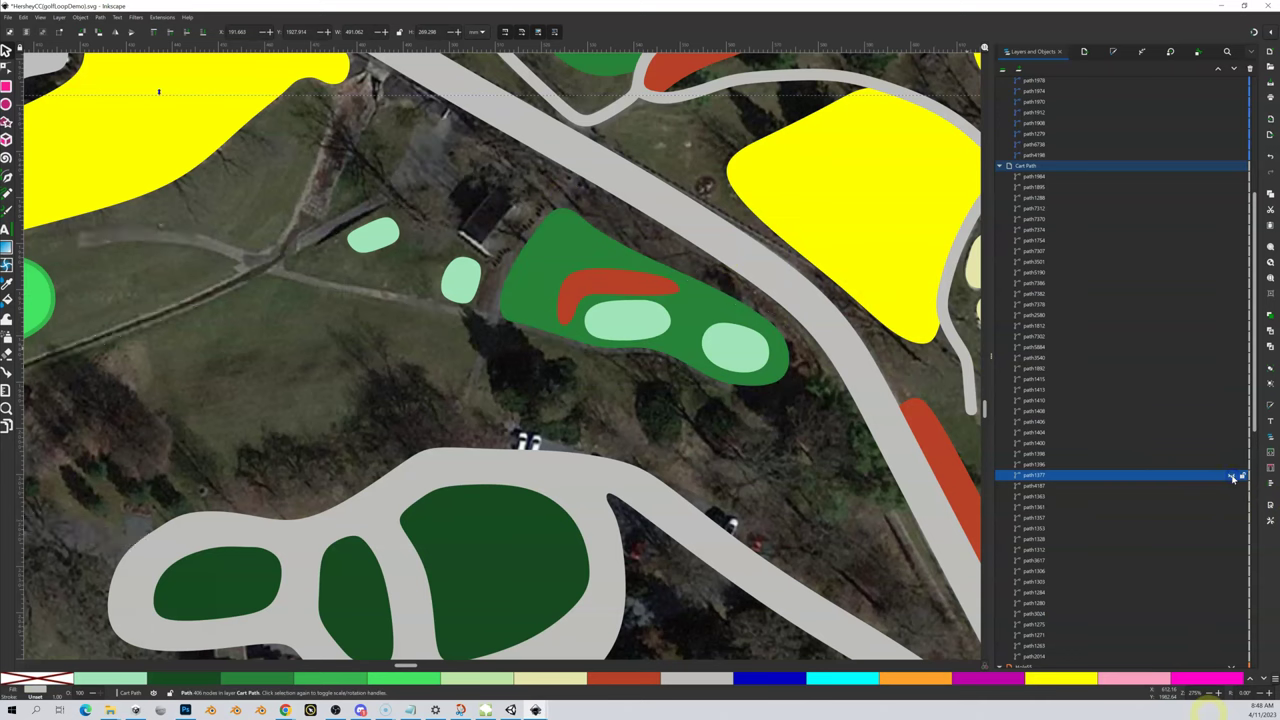
left_click(1231, 476)
left_click(1231, 476)
left_click(1231, 476)
left_click(1231, 476)
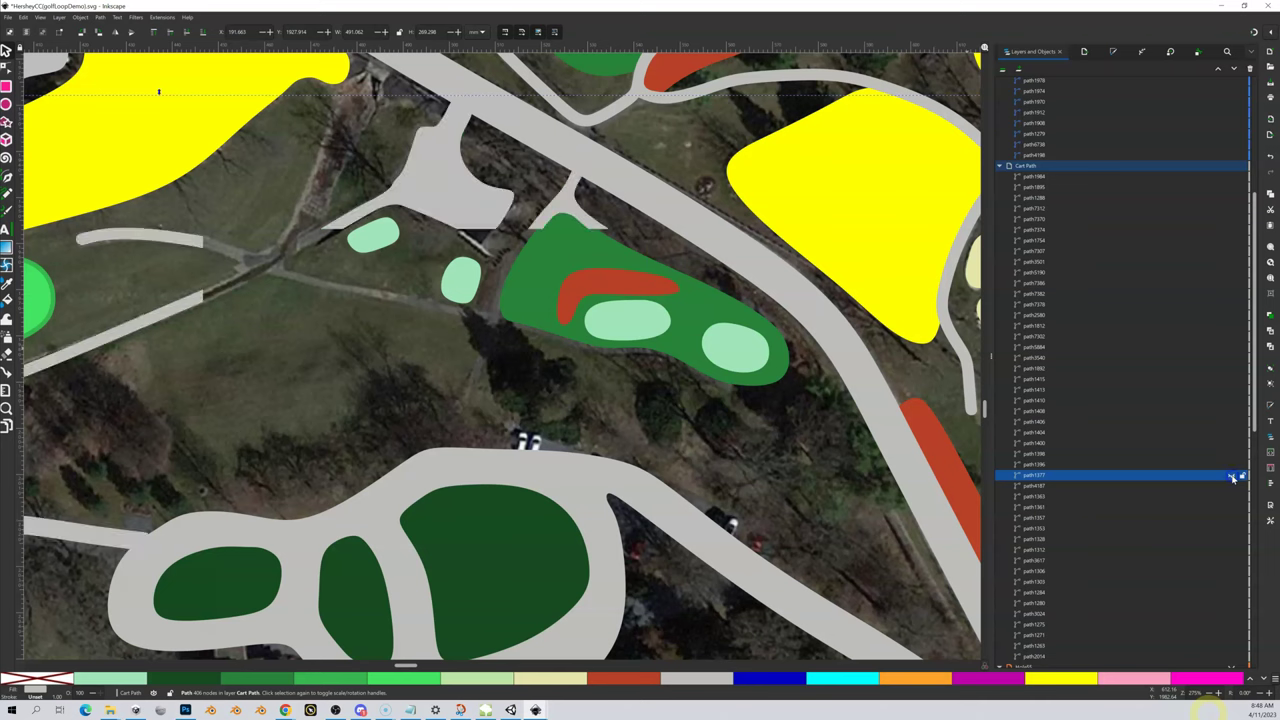
left_click(1231, 476)
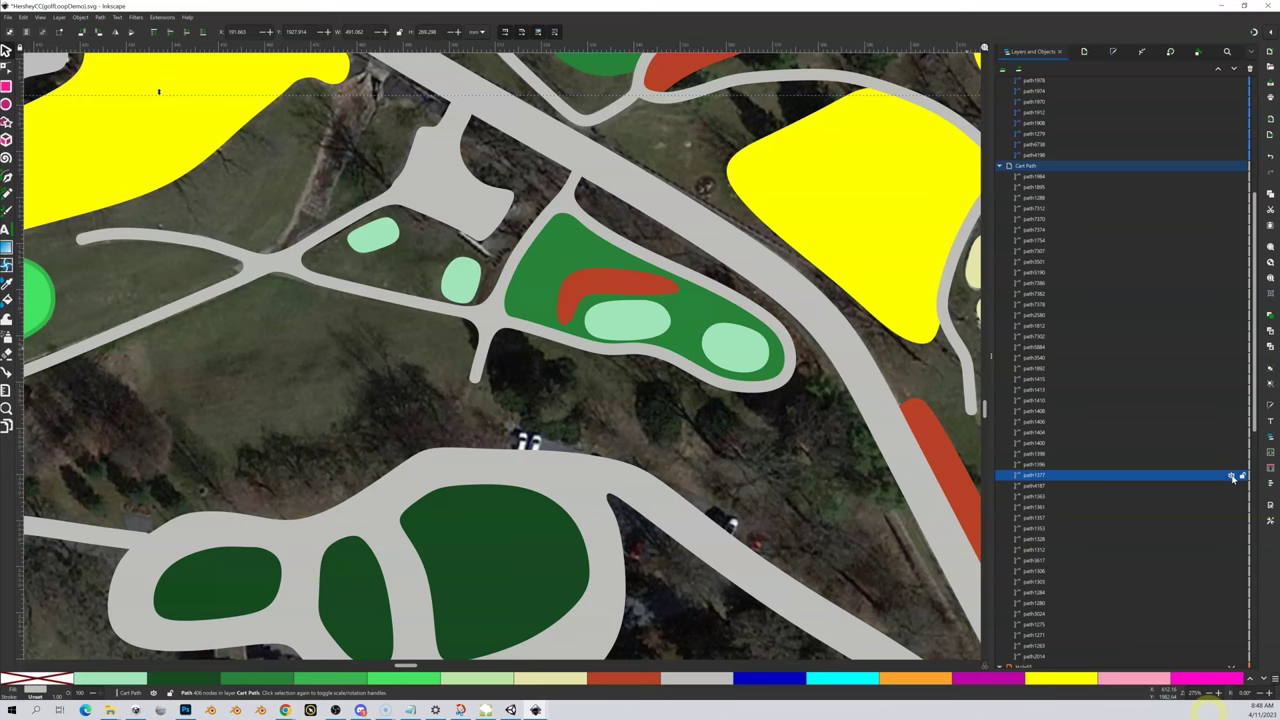
left_click(1231, 476)
left_click(1231, 476)
left_click(1231, 476)
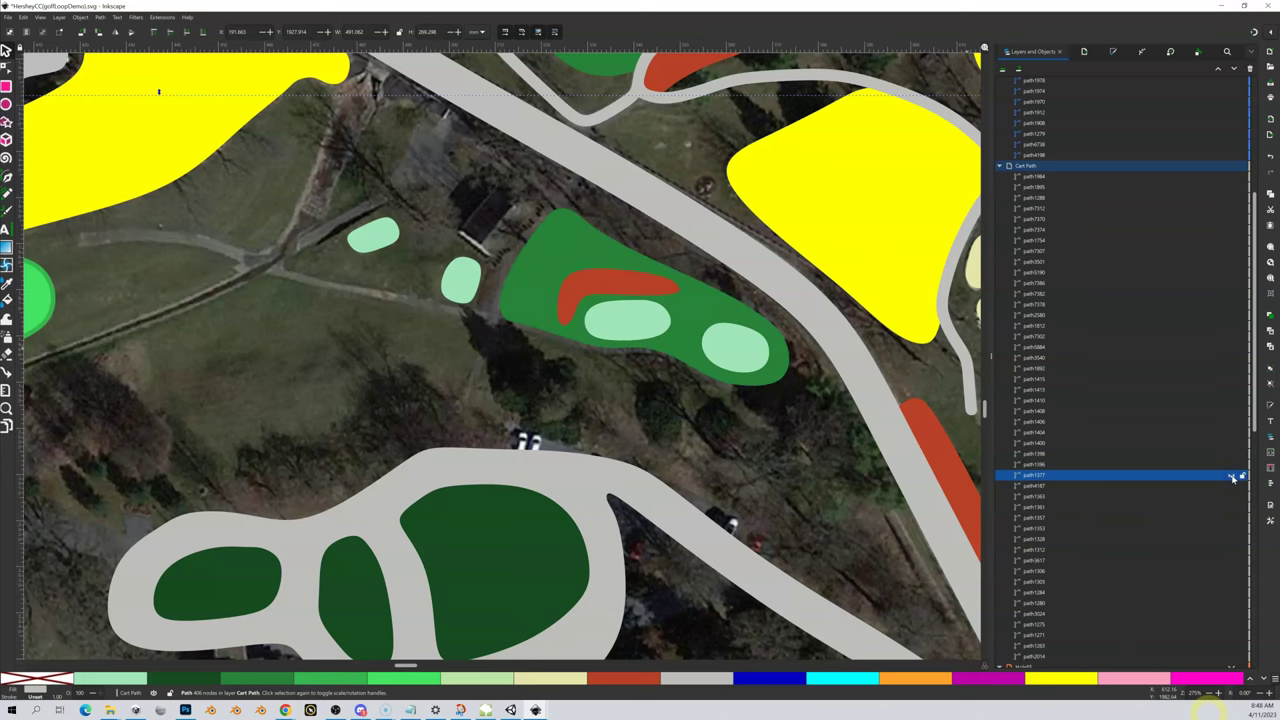
left_click(1231, 476)
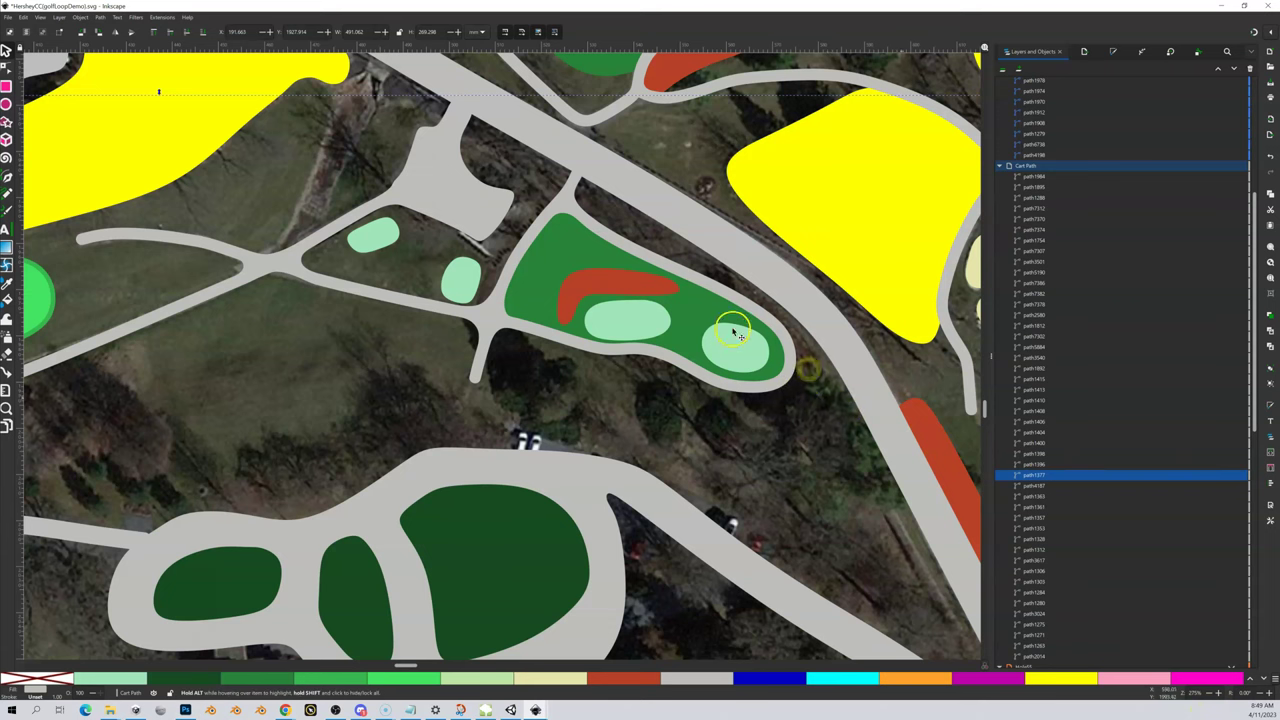
Hide the dark green infill shape inside the cart path loop
left_click(686, 305)
scroll(1060, 480, "down", 2)
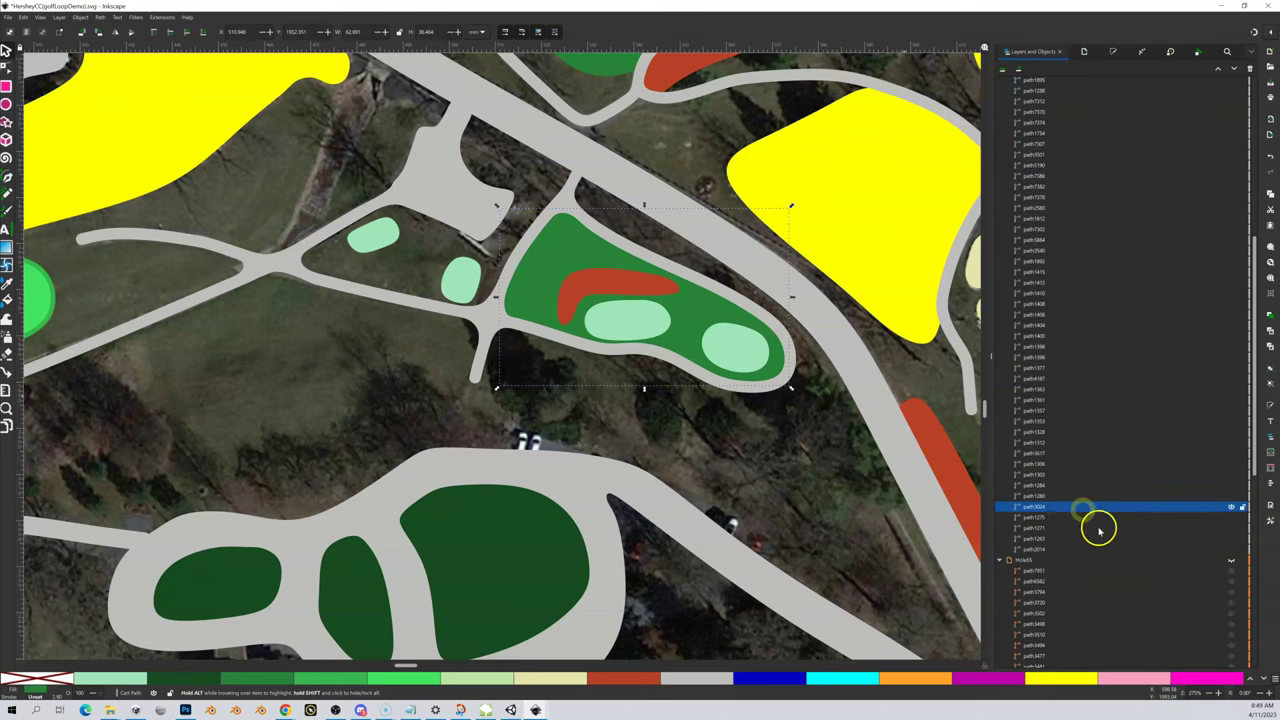
left_click(1230, 508)
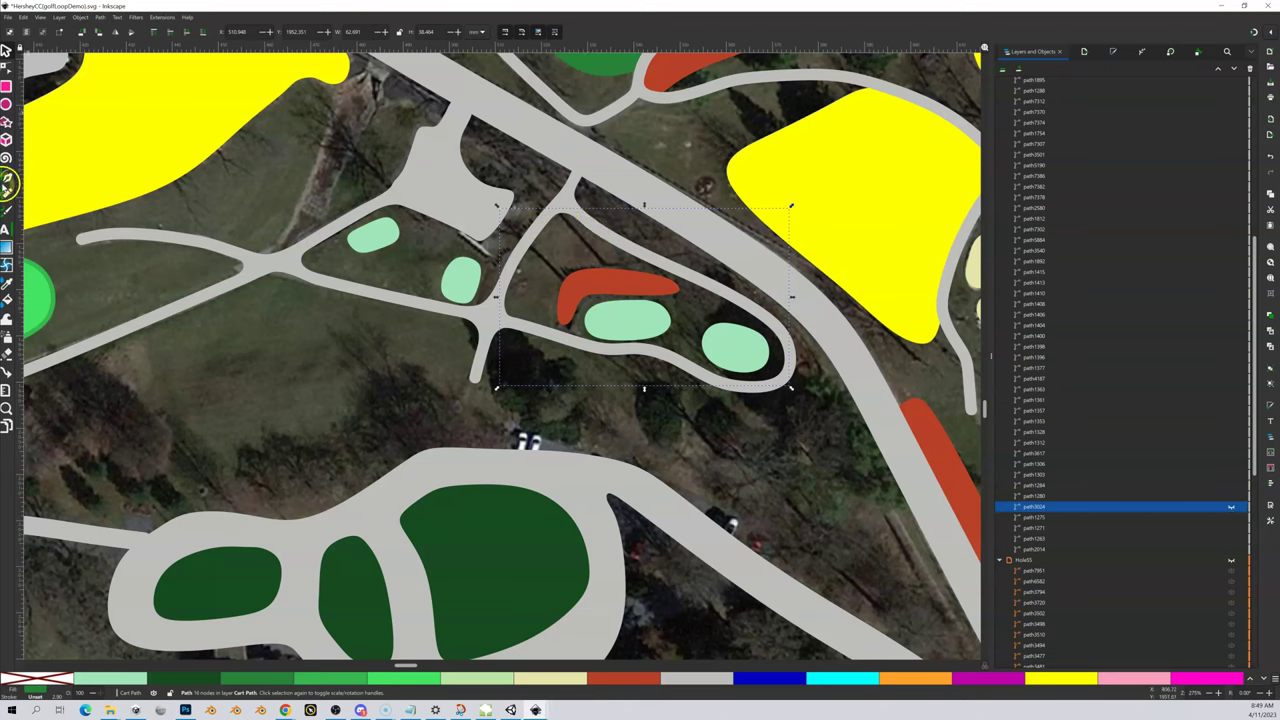
Draw a closed Pen tool shape following the inner edge of the cart path loop and fill it with the rough green
left_click(7, 177)
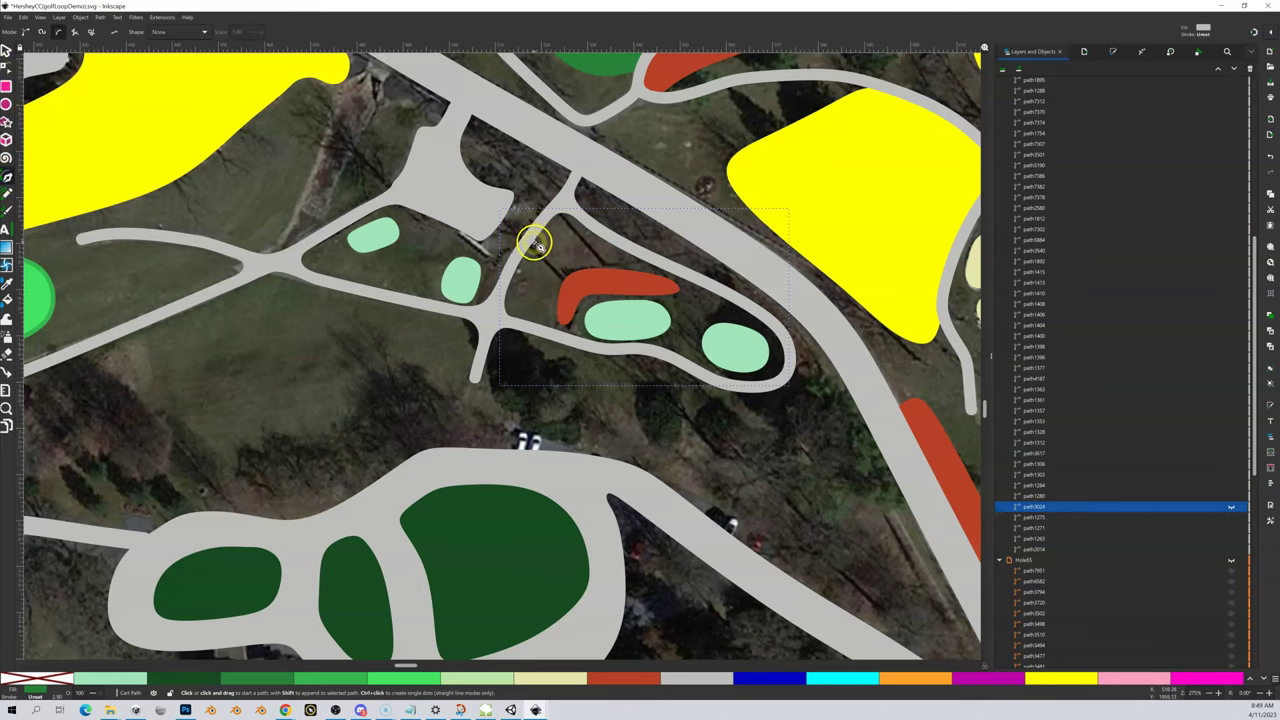
left_click(528, 248)
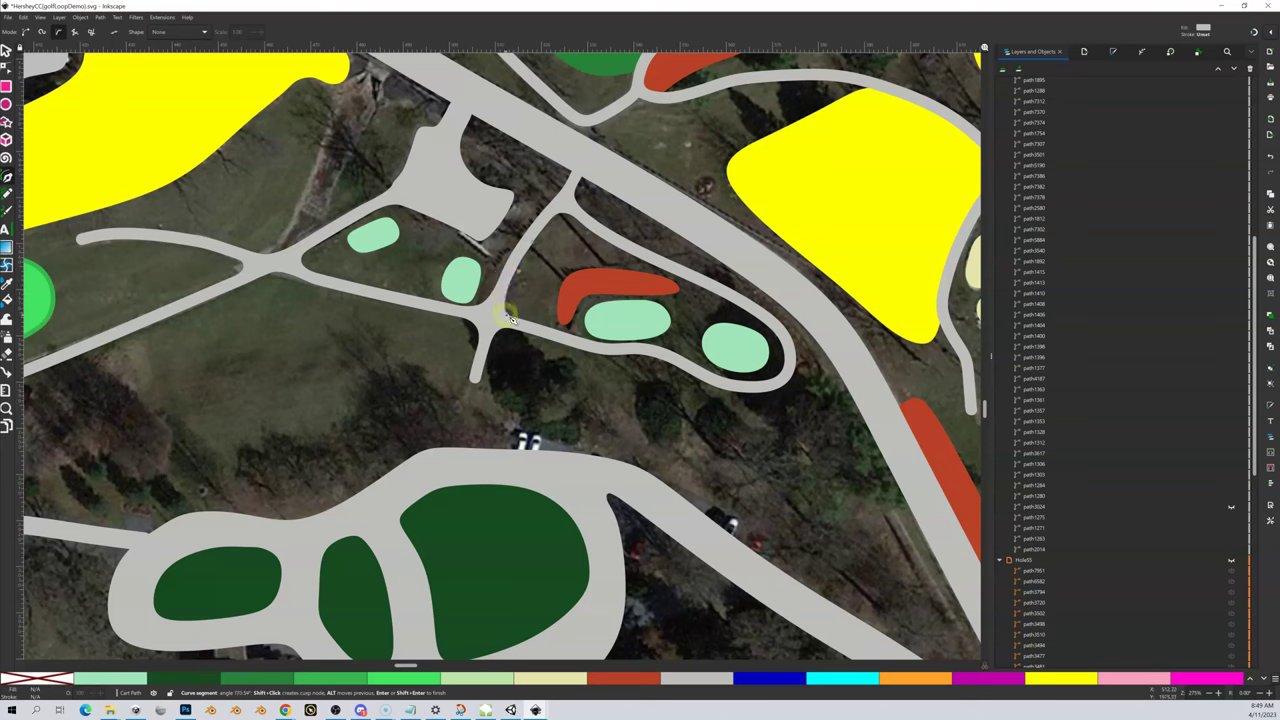
left_click(558, 330)
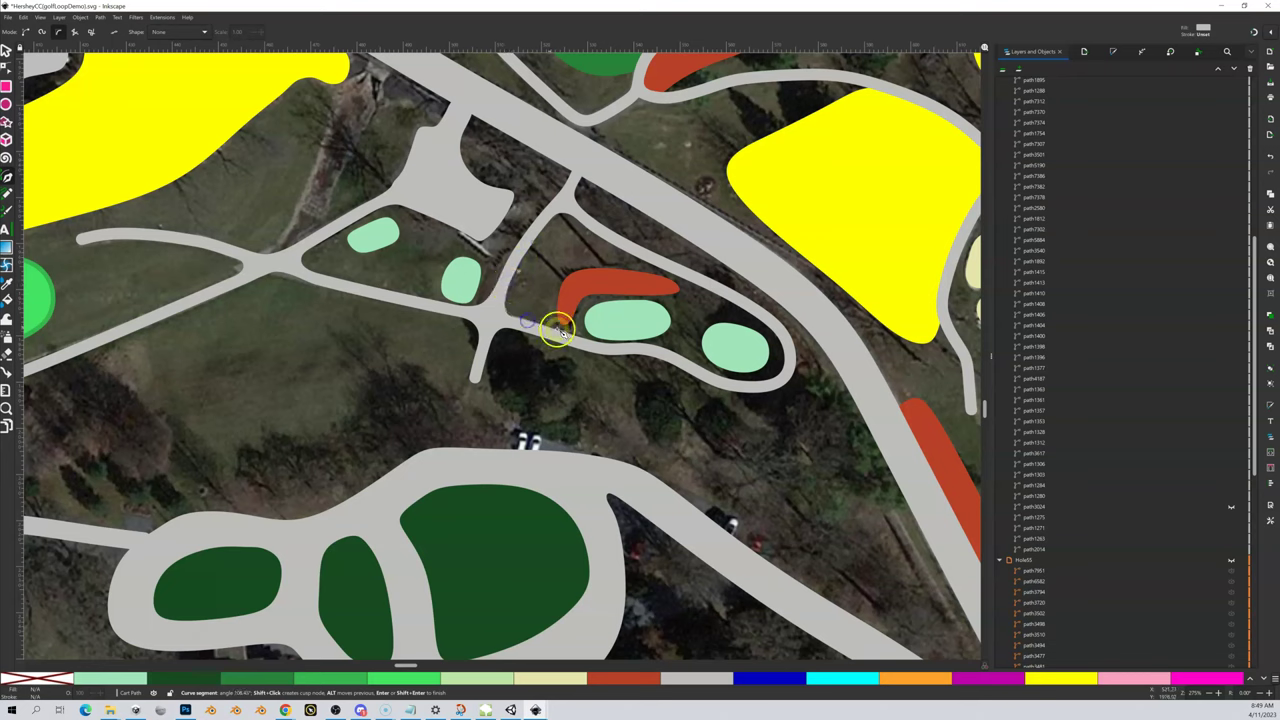
left_click(600, 343)
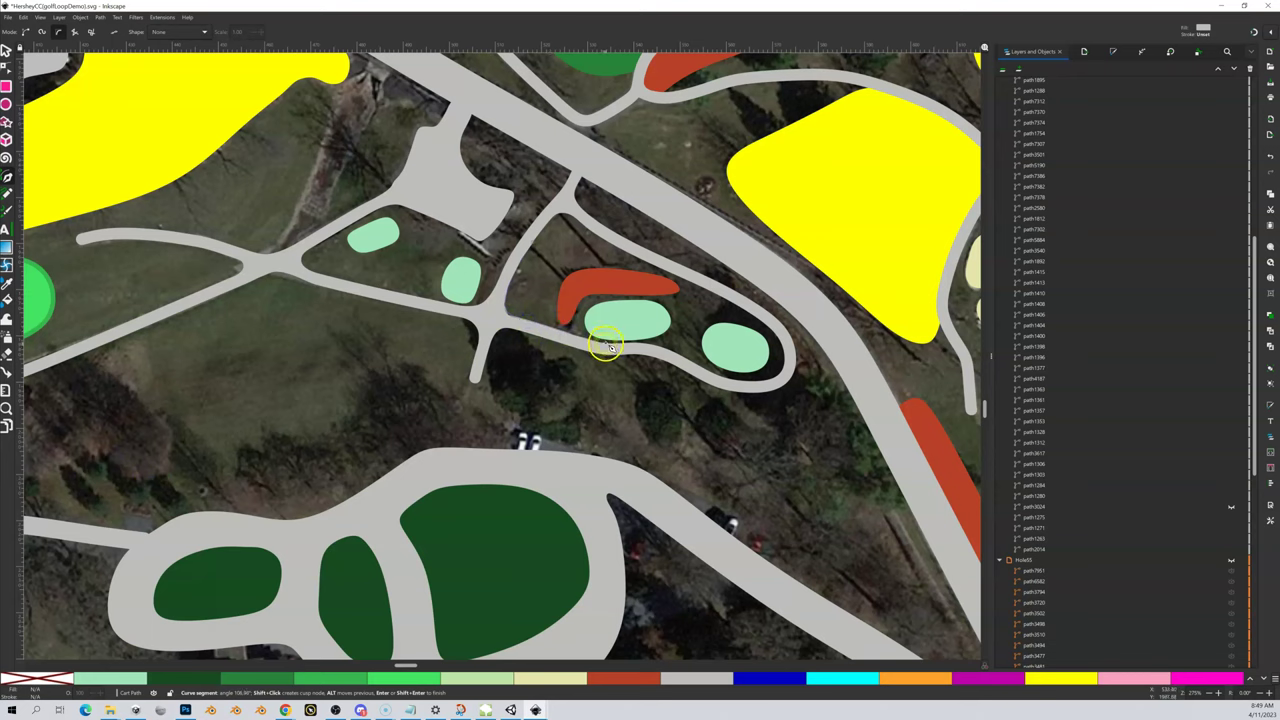
left_click(632, 344)
left_click(672, 353)
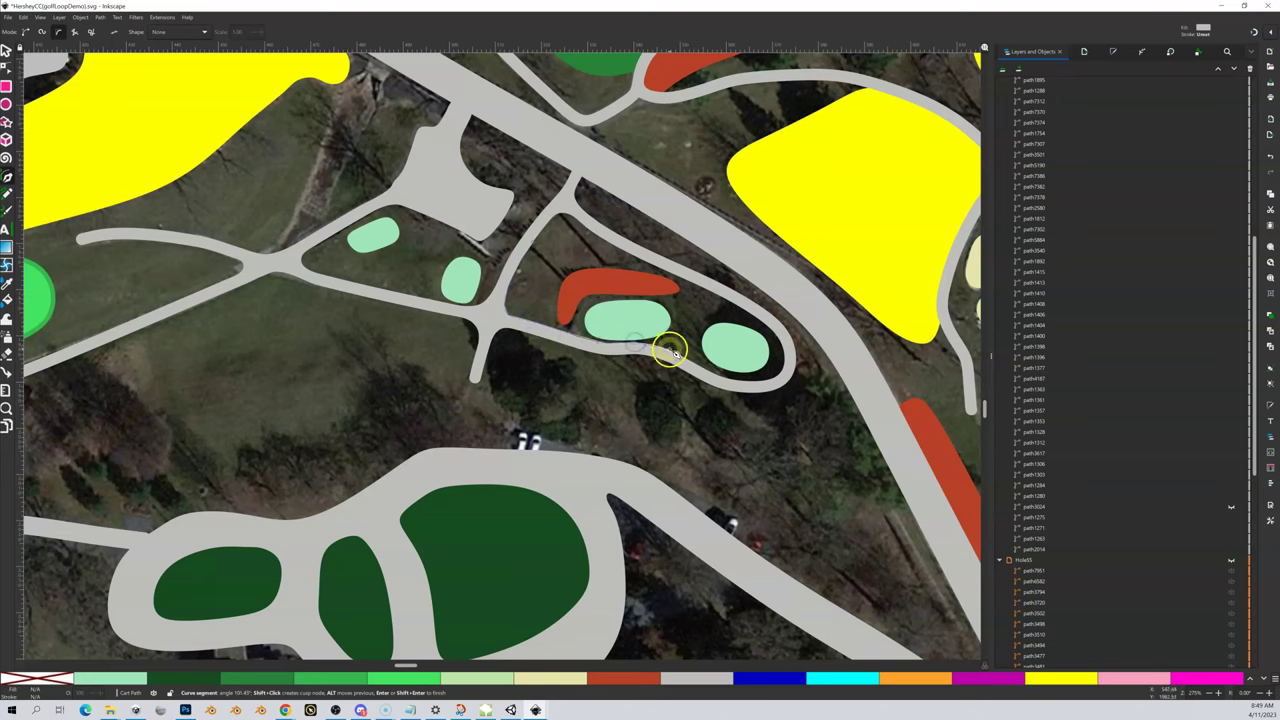
left_click(706, 369)
left_click(430, 563)
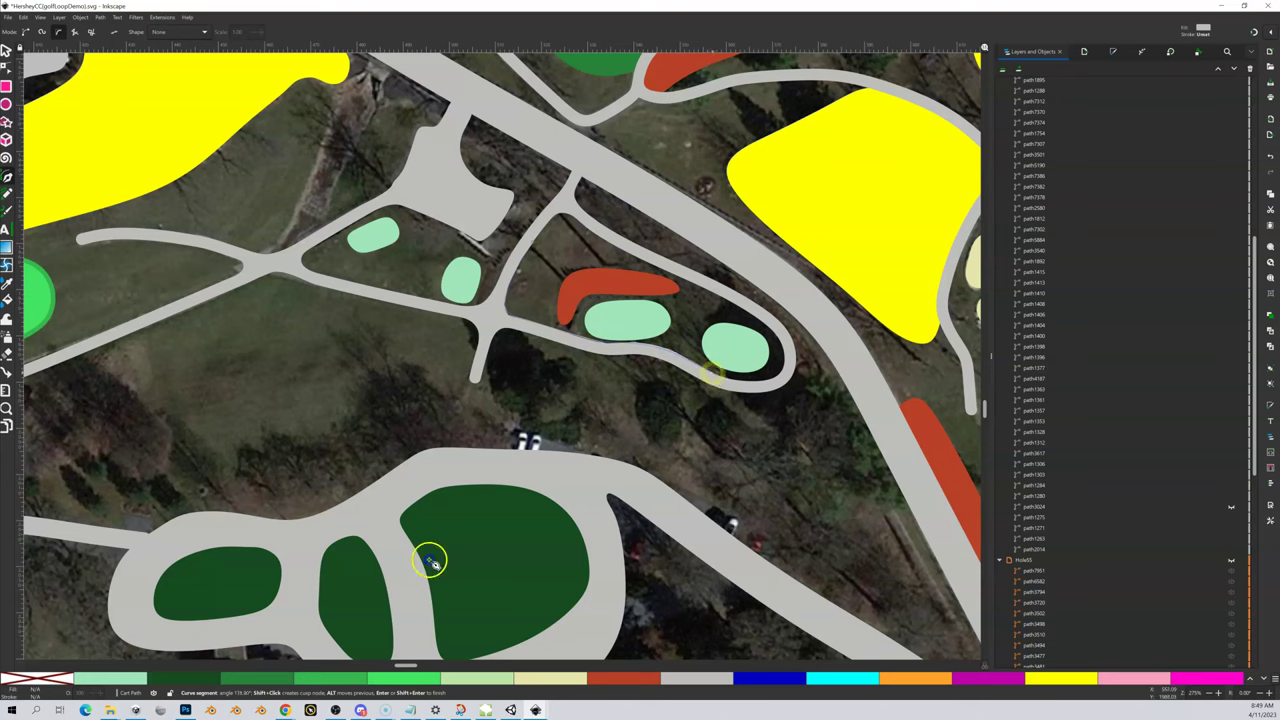
left_click(726, 380)
left_click(763, 371)
left_click(779, 382)
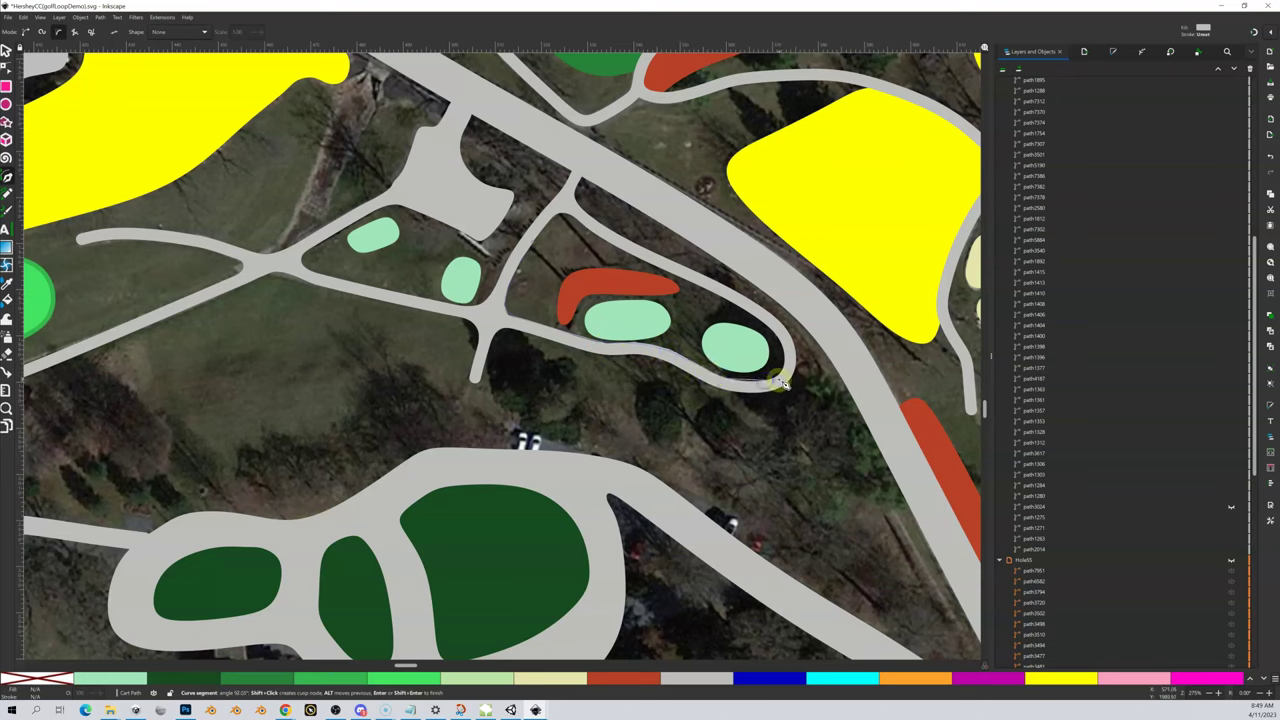
left_click(787, 358)
left_click(770, 332)
left_click(760, 320)
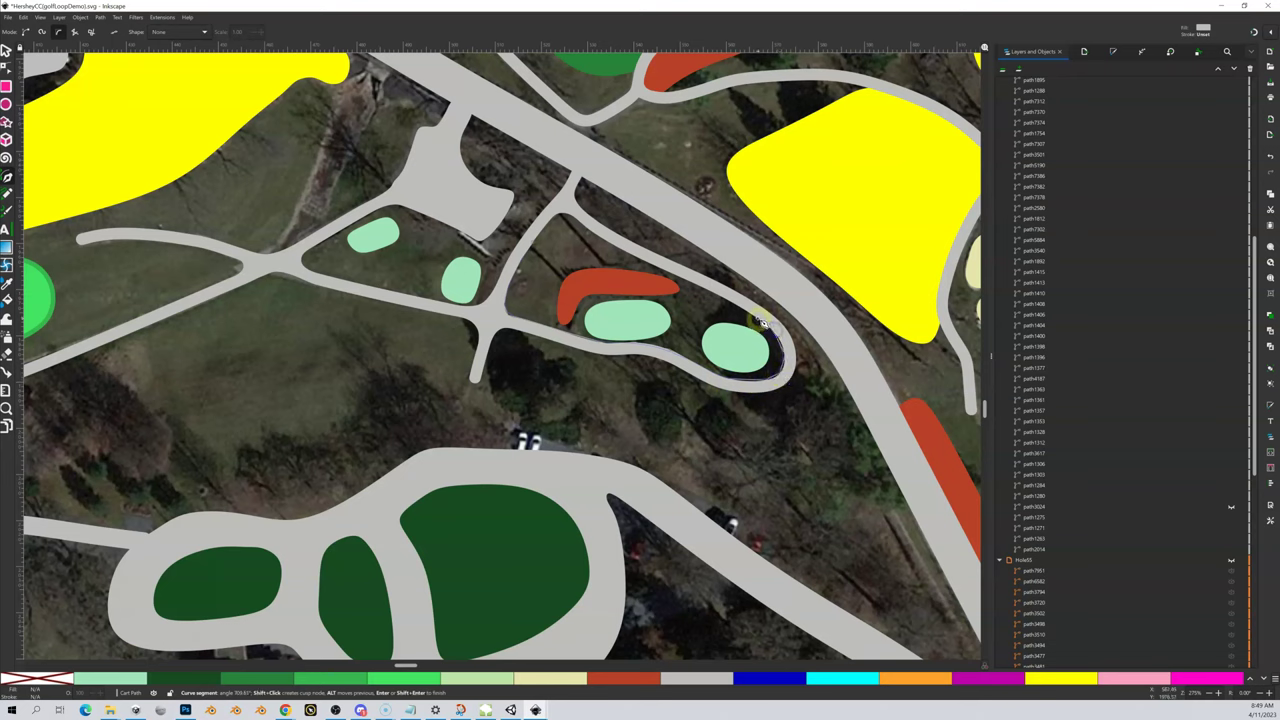
left_click(708, 286)
left_click(683, 274)
left_click(663, 270)
left_click(636, 258)
left_click(617, 248)
left_click(579, 223)
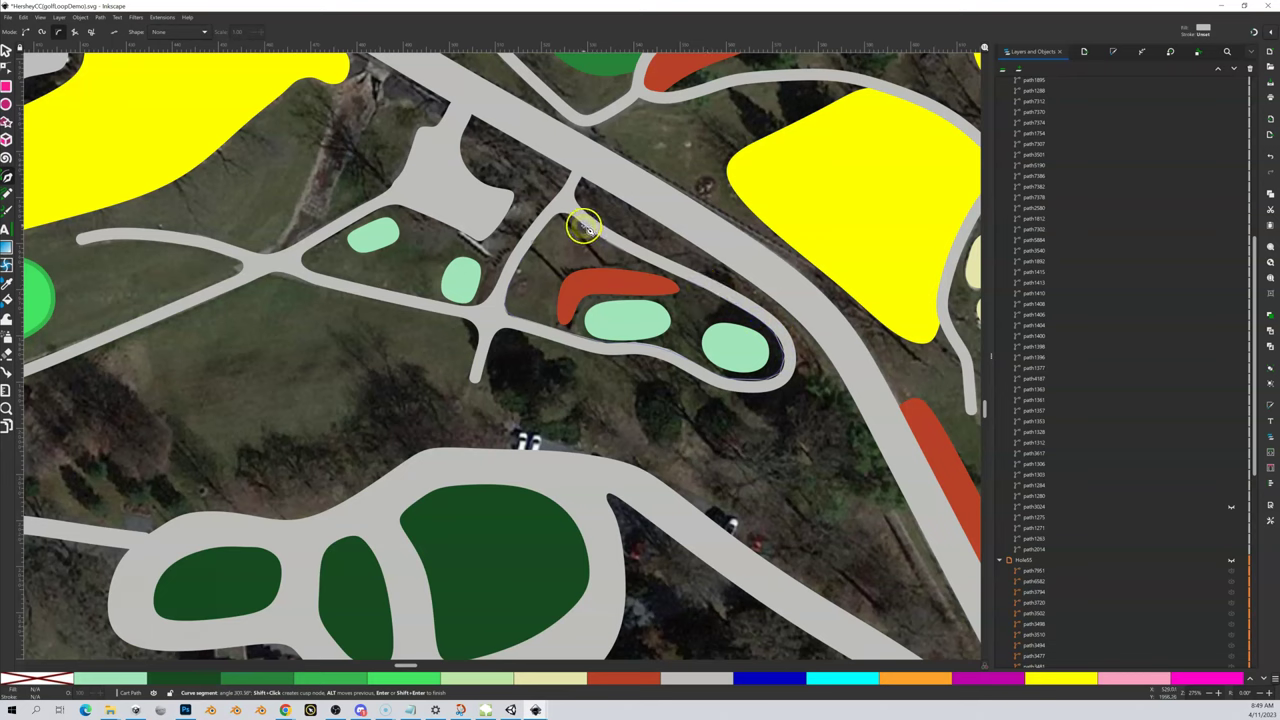
left_click(548, 224)
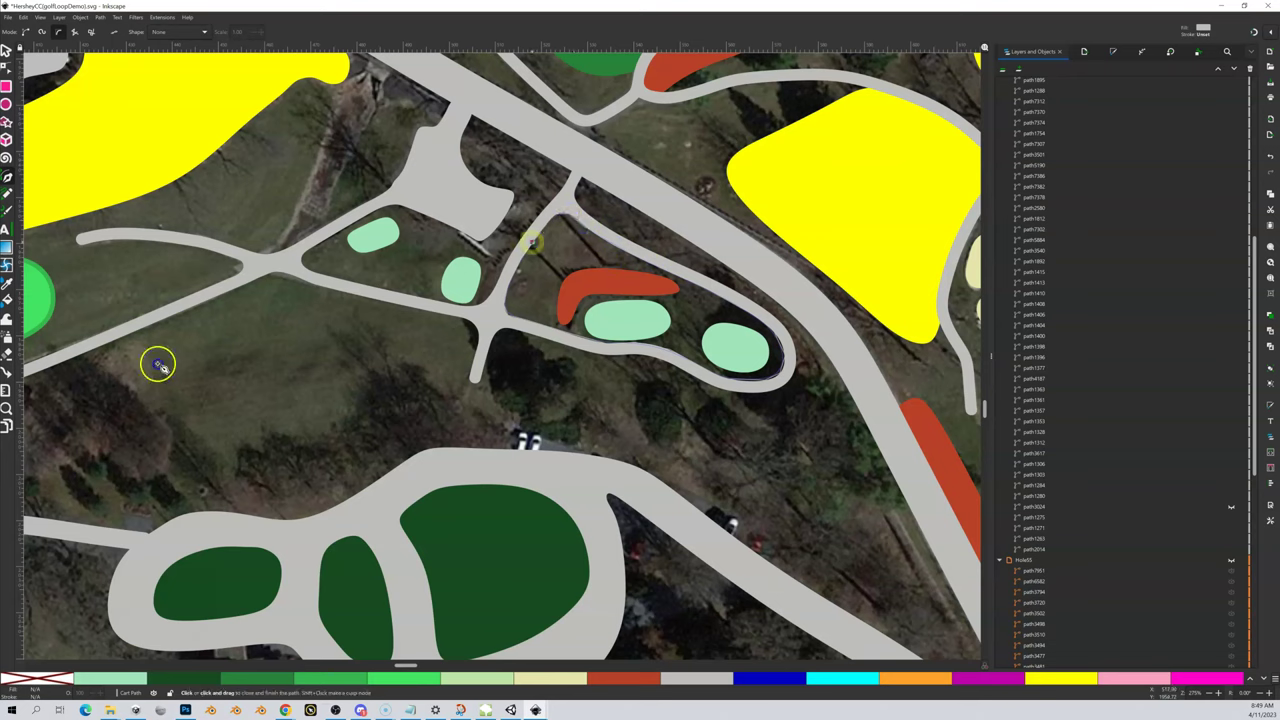
left_click(536, 245)
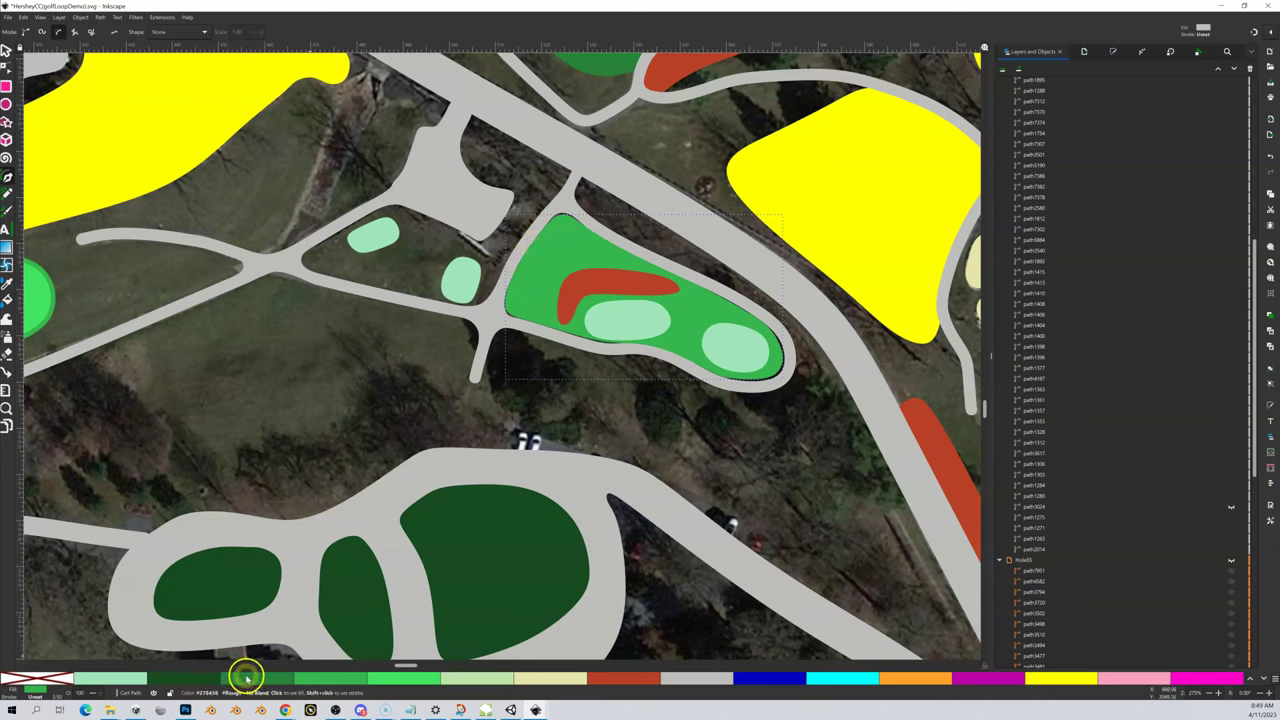
left_click(246, 677)
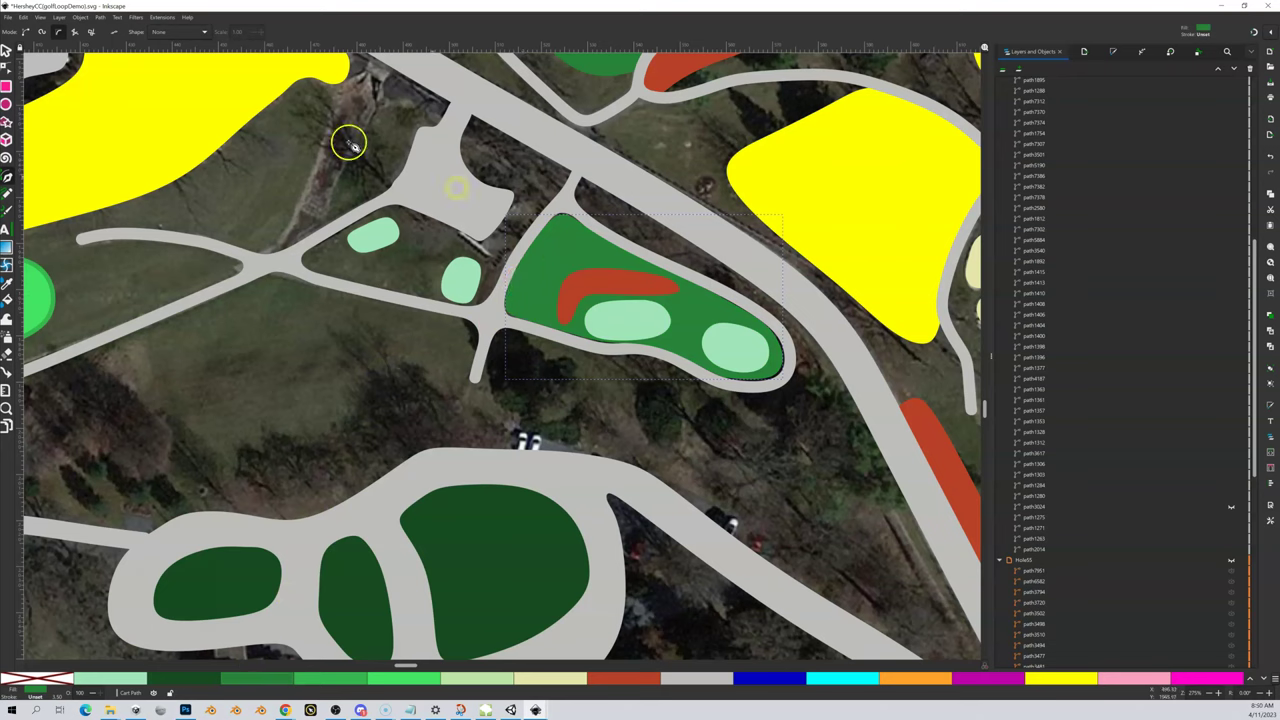
Edit the cart path's nodes and delete those along the upper edge and rounded end of the inner loop
left_click(6, 66)
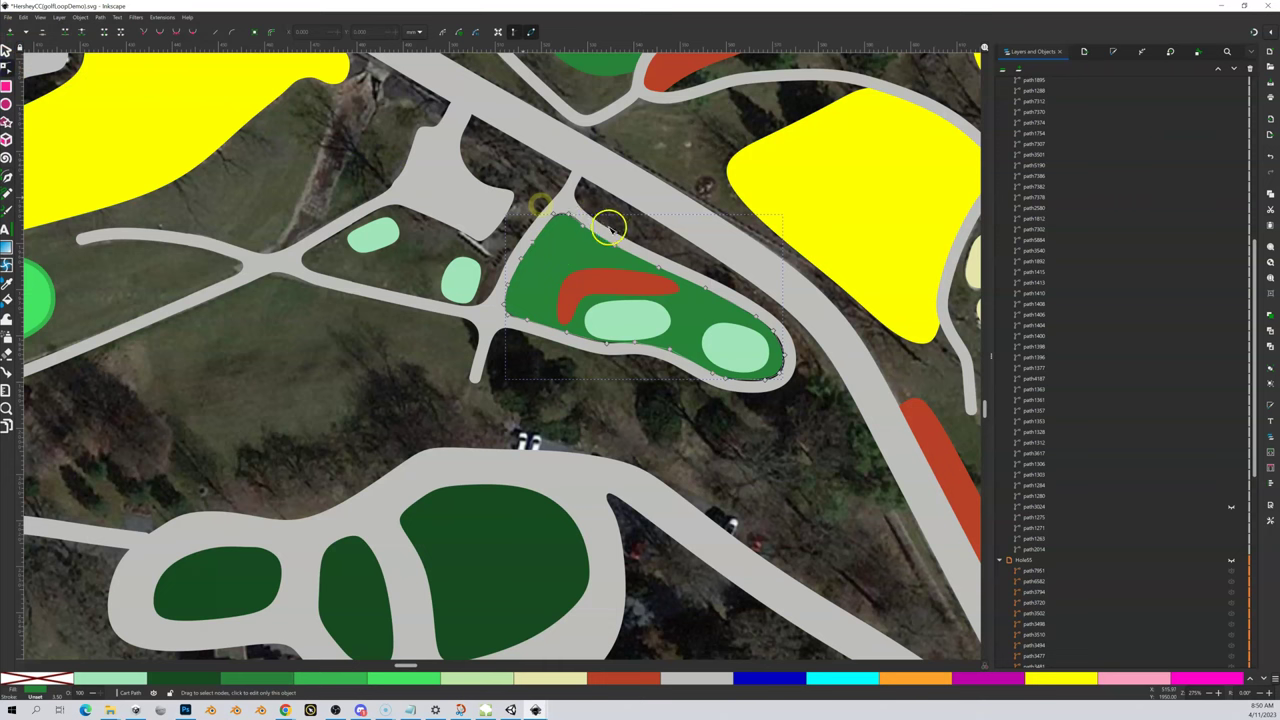
left_click(566, 200)
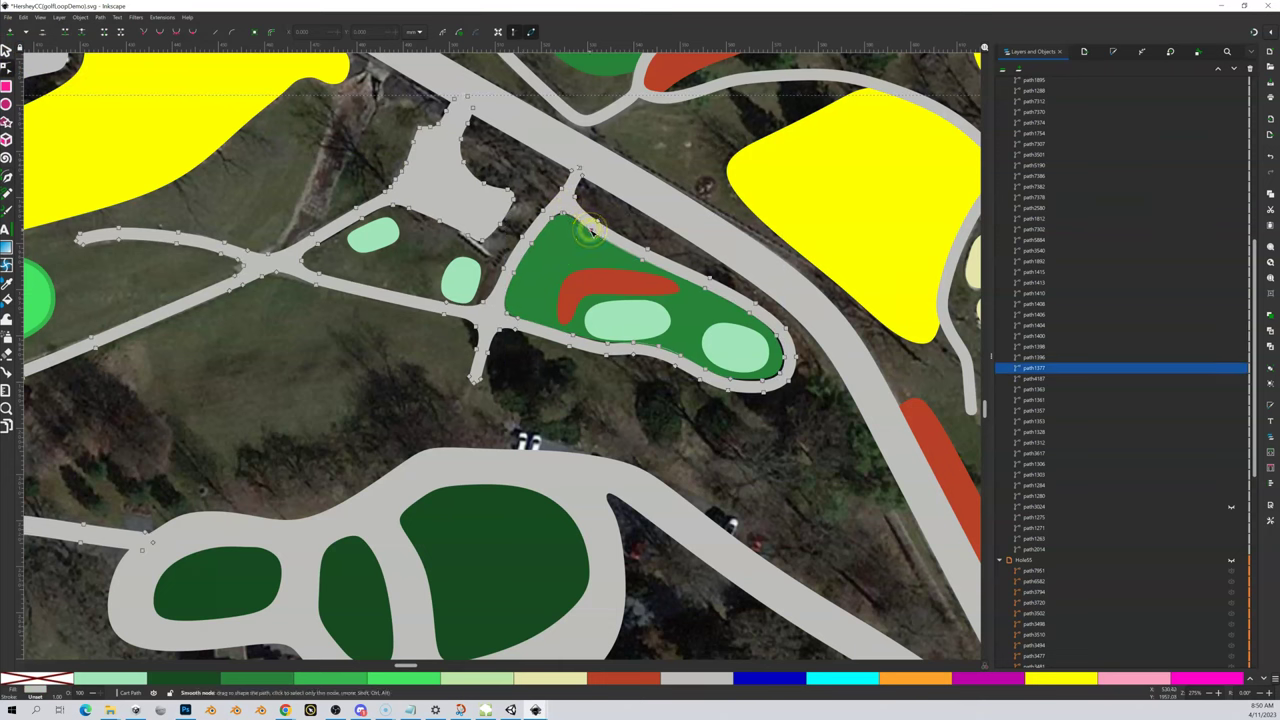
left_click(645, 259, "shift")
left_click(703, 289, "shift")
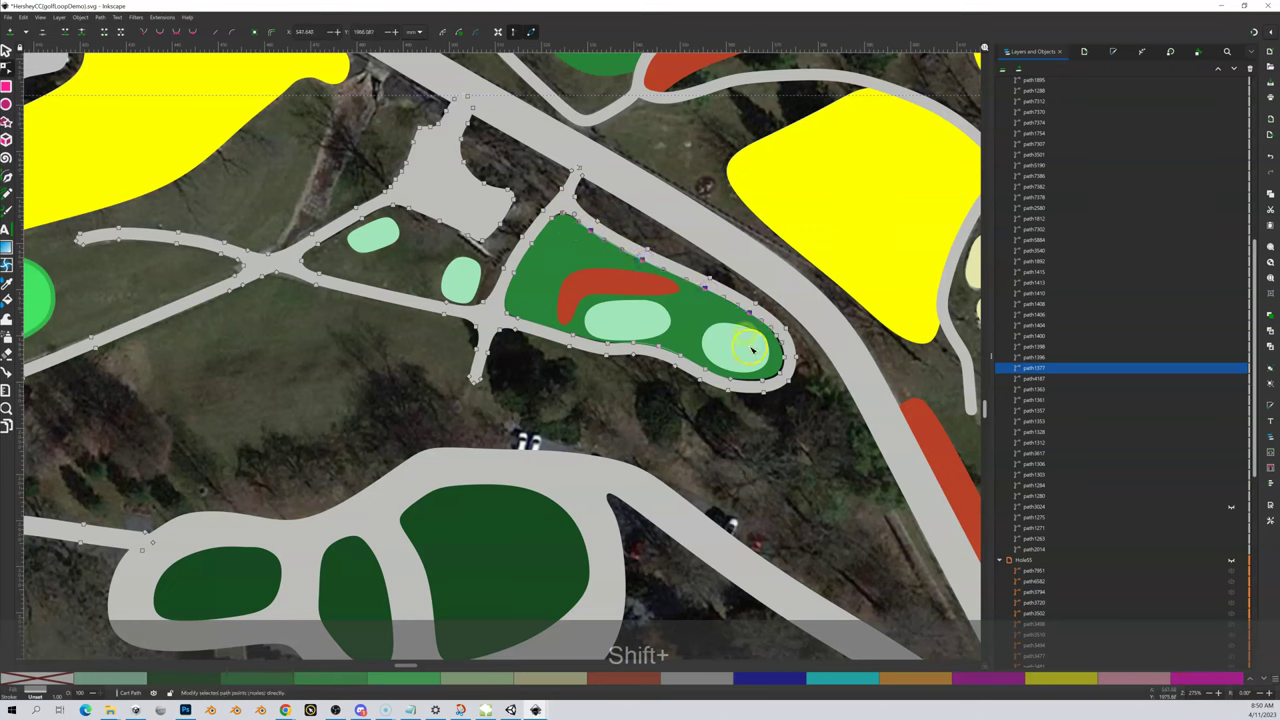
left_click(769, 384, "shift")
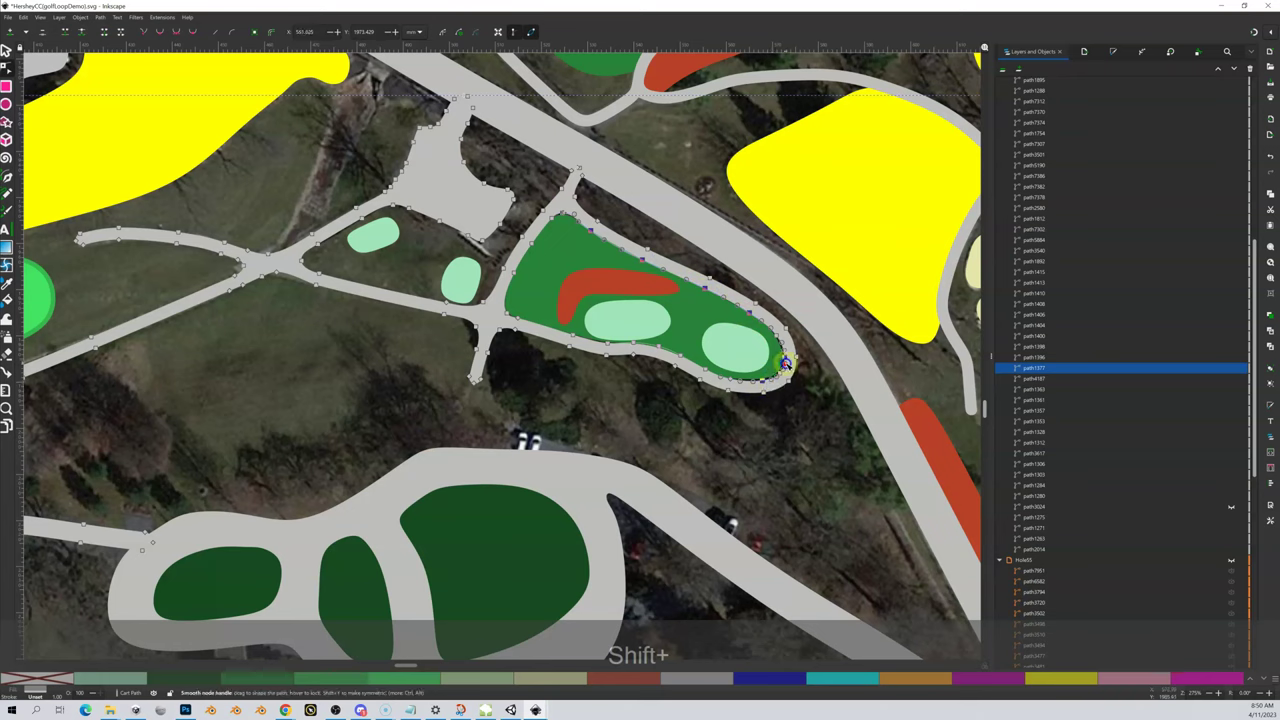
left_click(778, 340, "shift")
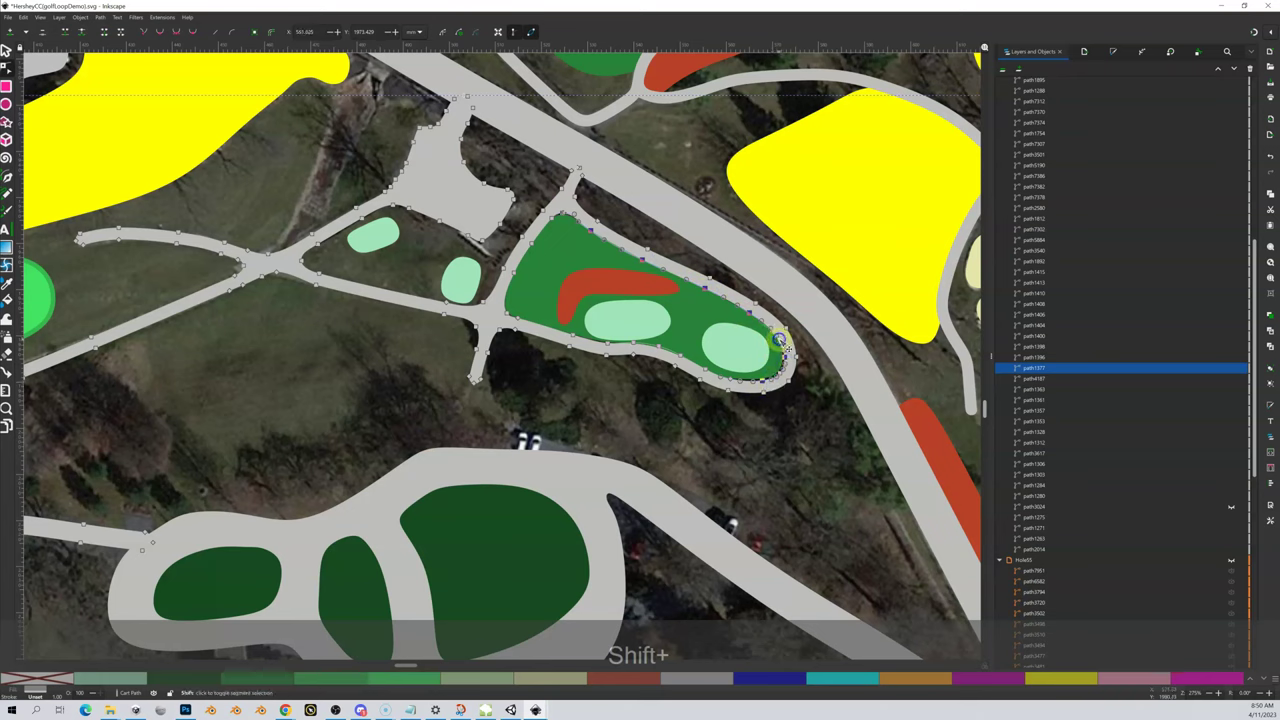
left_click(729, 381, "shift")
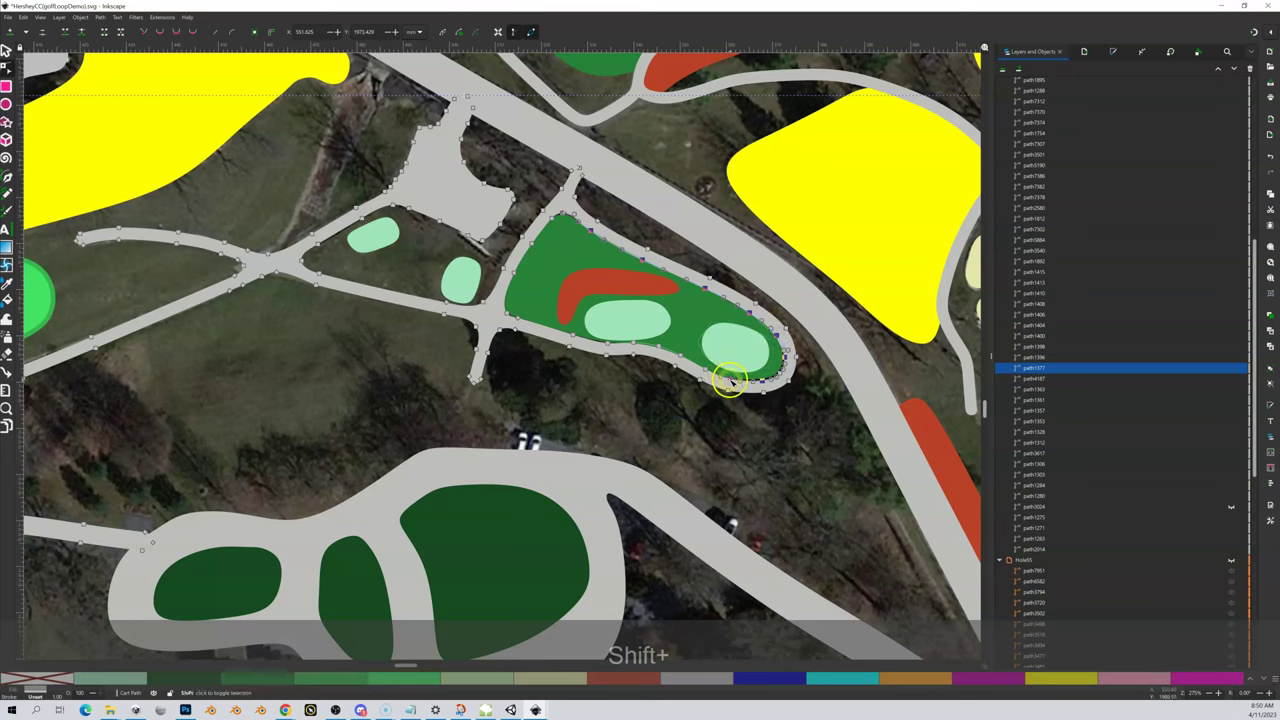
left_click(708, 371, "shift")
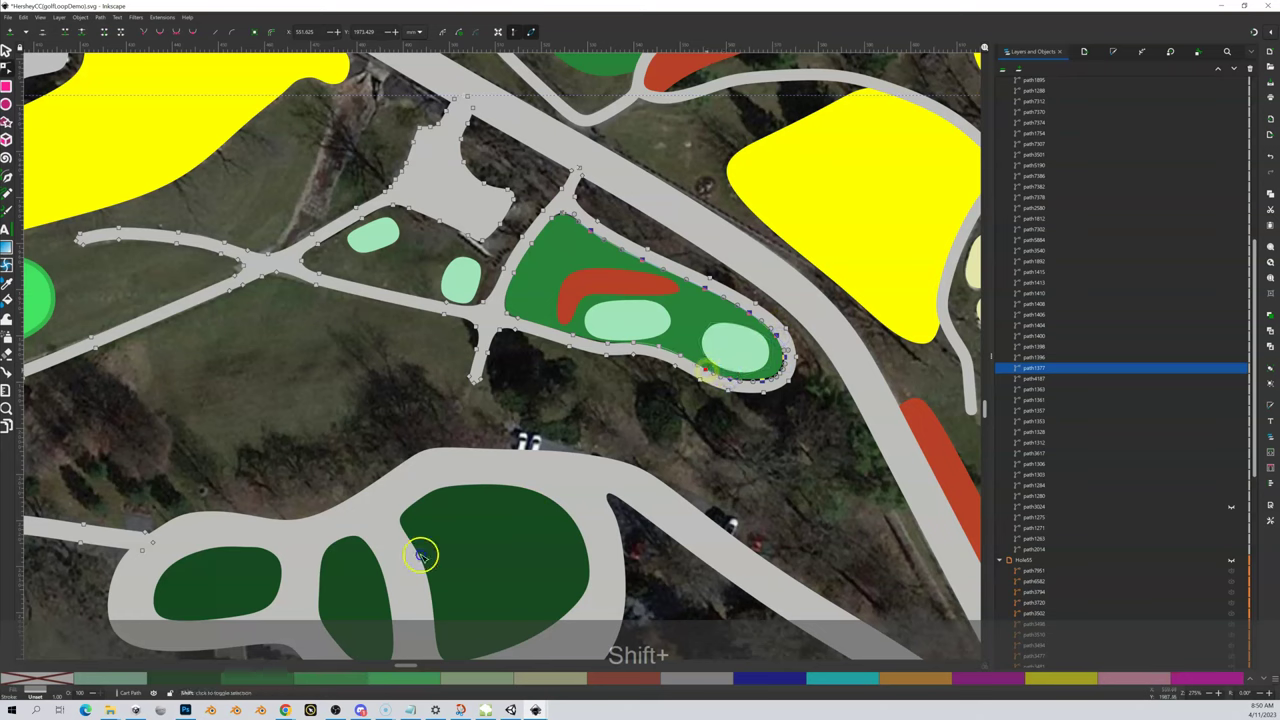
key("Delete")
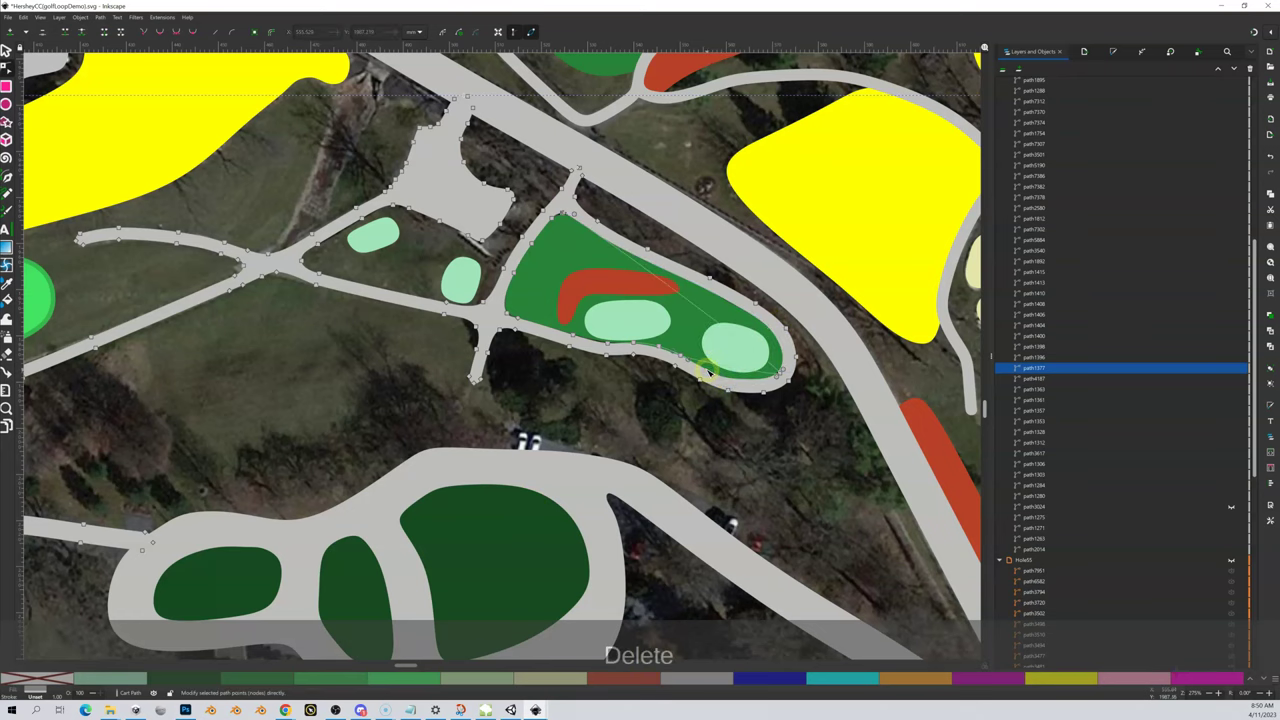
Delete the cart path nodes along the inner loop's left edge, from the top corner down towards the junction
left_click(557, 228)
left_click(552, 220)
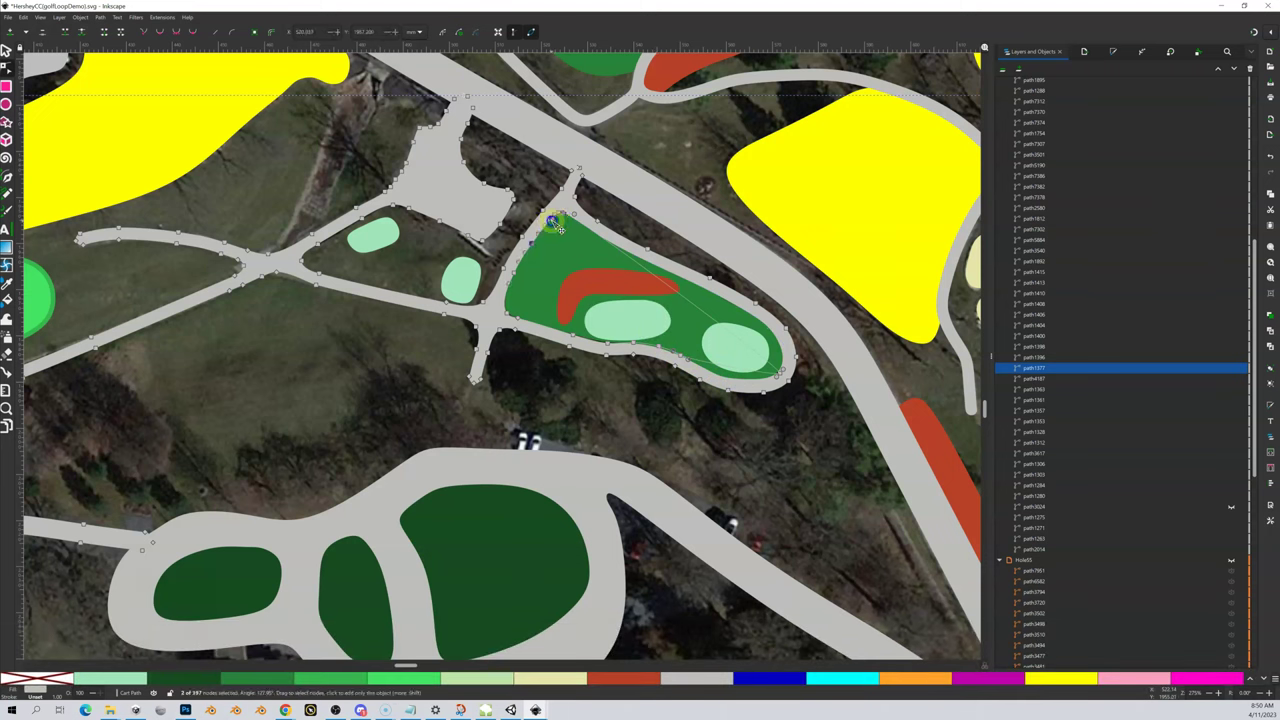
key("Delete")
left_click_drag(550, 228, 524, 272)
key("Delete")
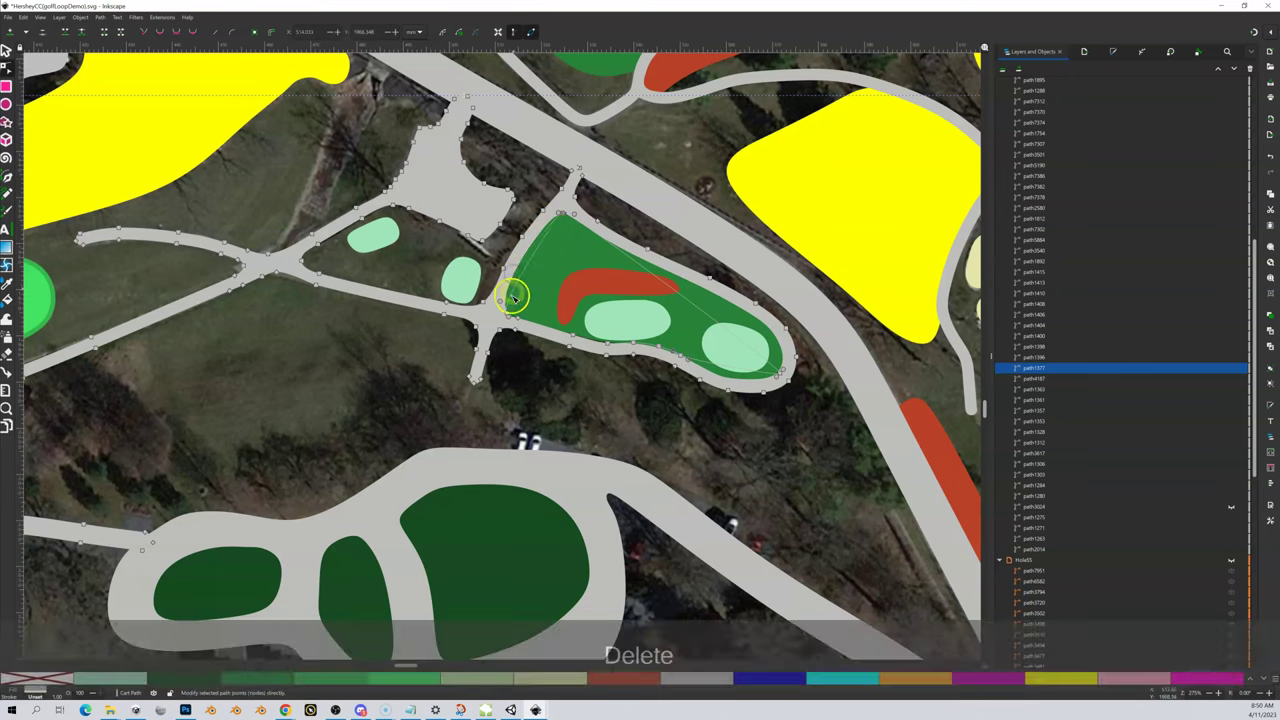
key("Delete")
Delete the cart path nodes along the inner loop's lower edge, from the junction to the rounded end
left_click(553, 327)
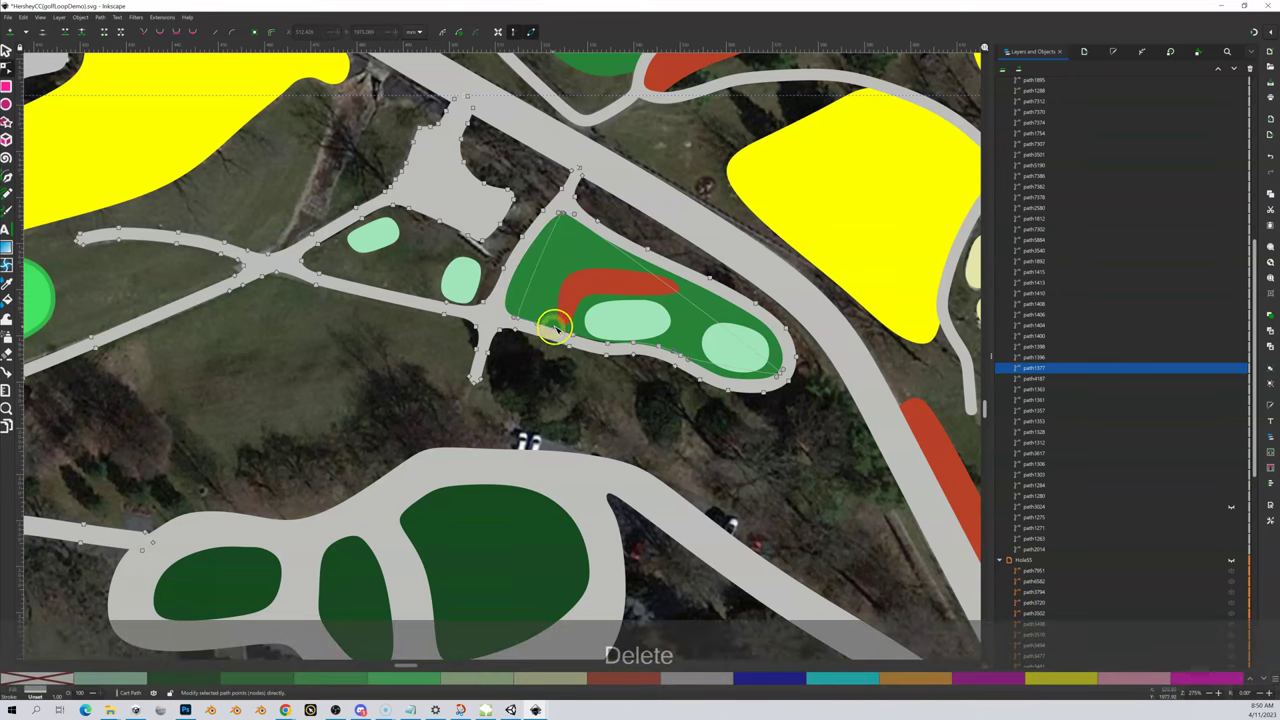
key("Delete")
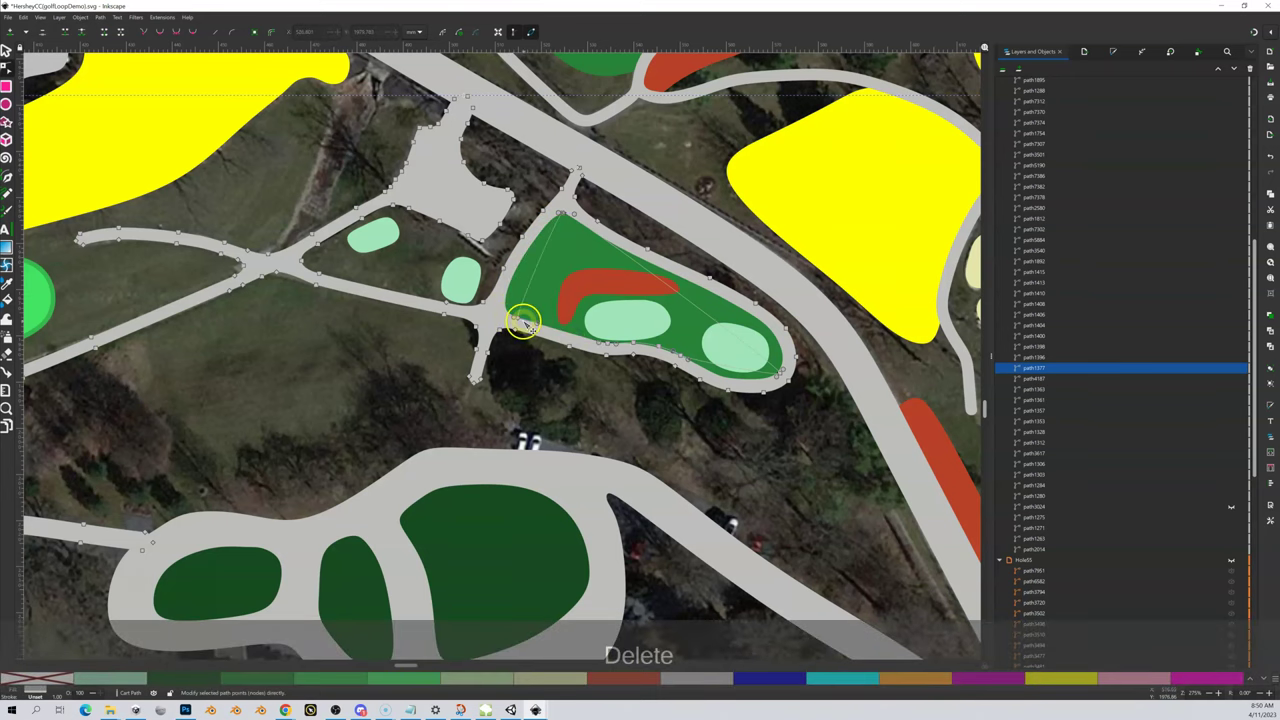
key("Delete")
left_click(607, 344)
key("Delete")
left_click(658, 347)
key("Delete")
left_click(679, 362)
key("Delete")
left_click(777, 366)
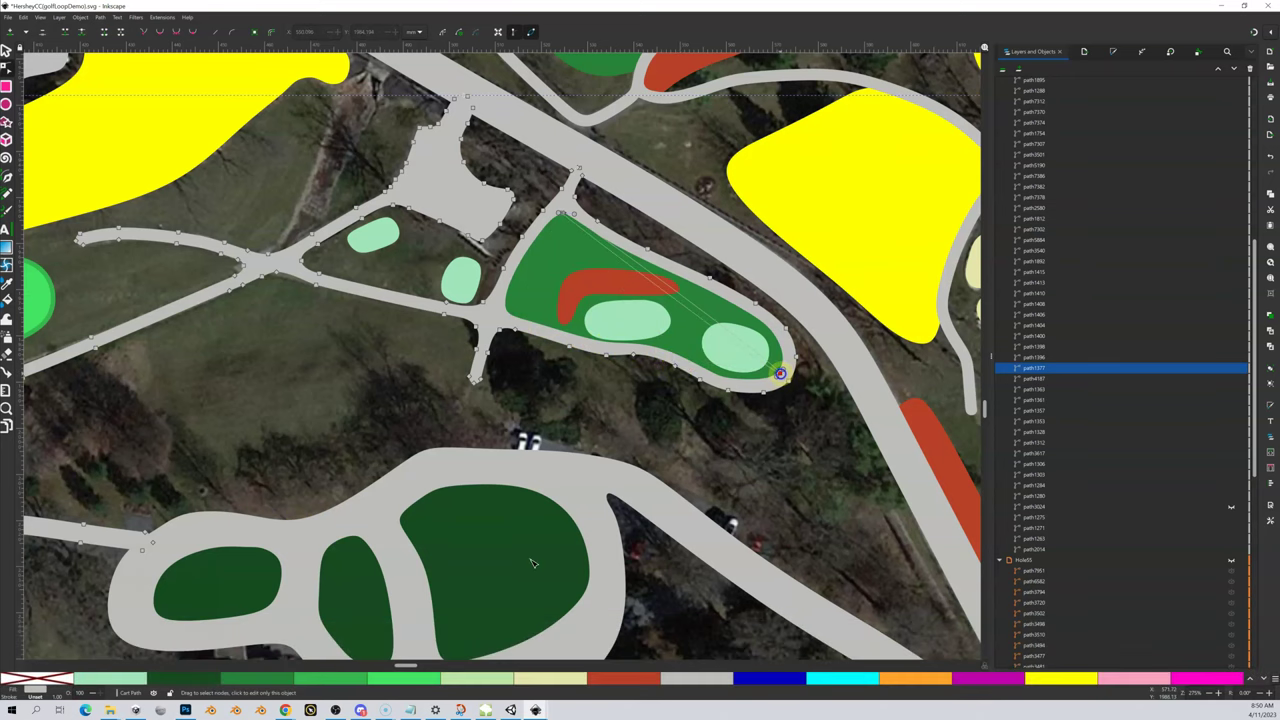
key("Delete")
Delete the last inner loop nodes near the top corner so the cart path becomes a solid shape
left_click(727, 340)
left_click(565, 215)
key("Delete")
key("Delete")
left_click(564, 231)
left_click(565, 242)
left_click(557, 207)
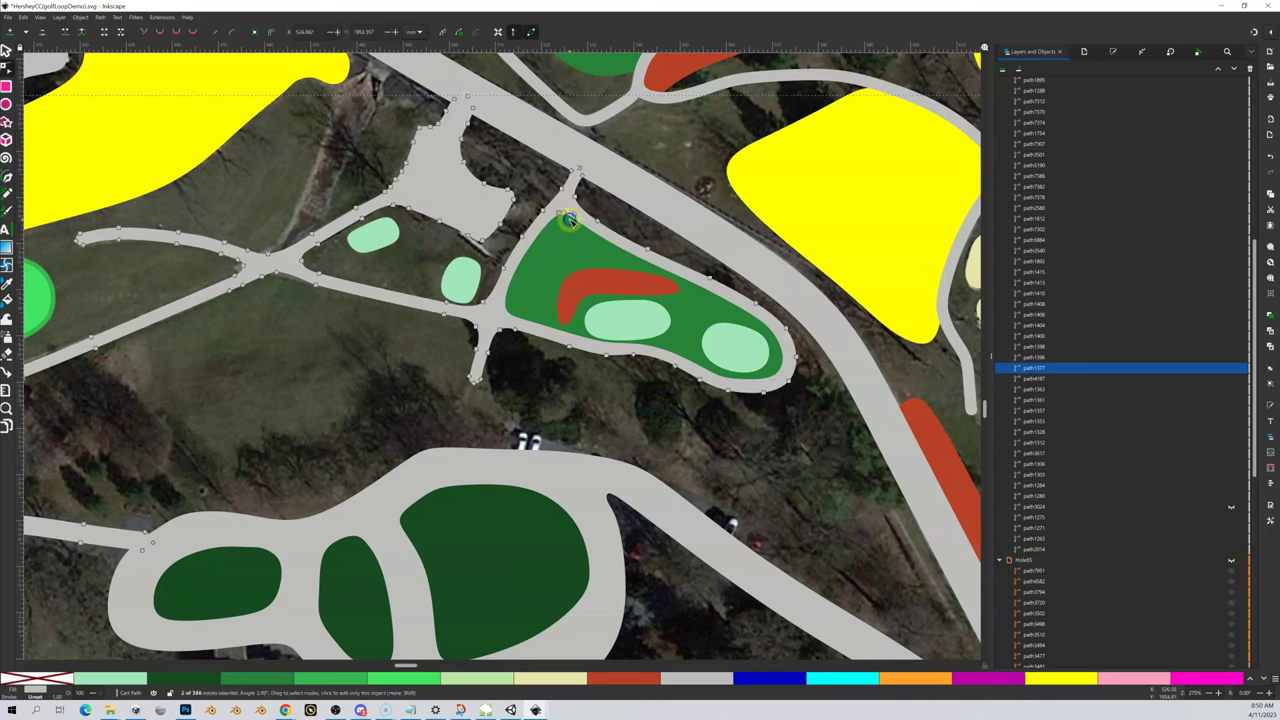
key("Delete")
left_click(601, 287)
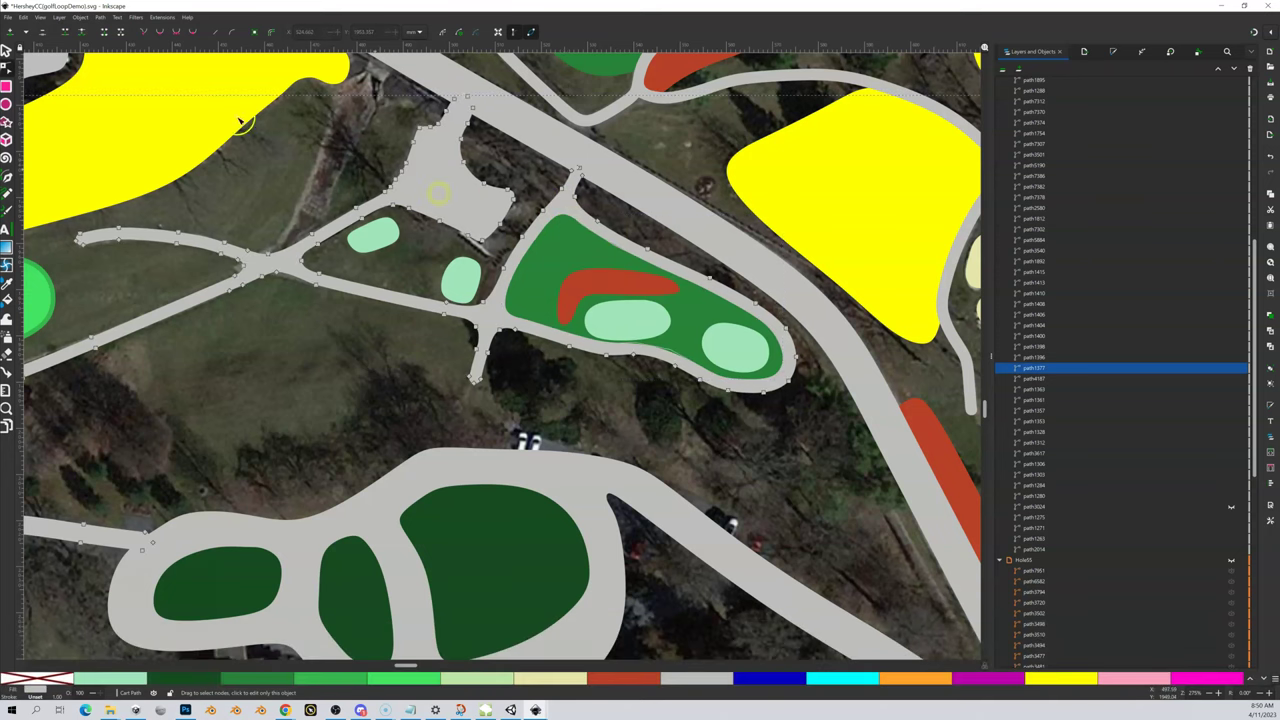
Select the newly drawn green infill and toggle its visibility to examine the cart path beneath it
left_click(6, 48)
left_click(489, 212)
left_click(586, 240)
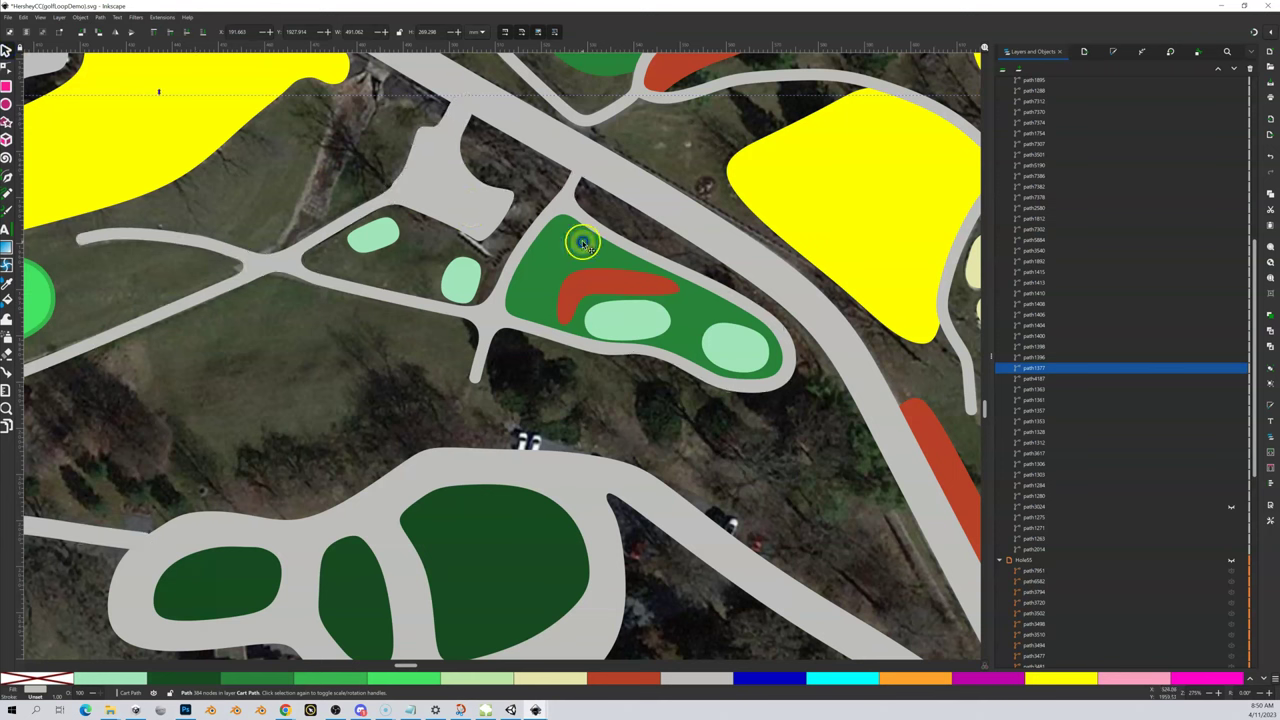
left_click(1036, 460)
scroll(1157, 505, "down", 5)
scroll(1157, 505, "up", 7)
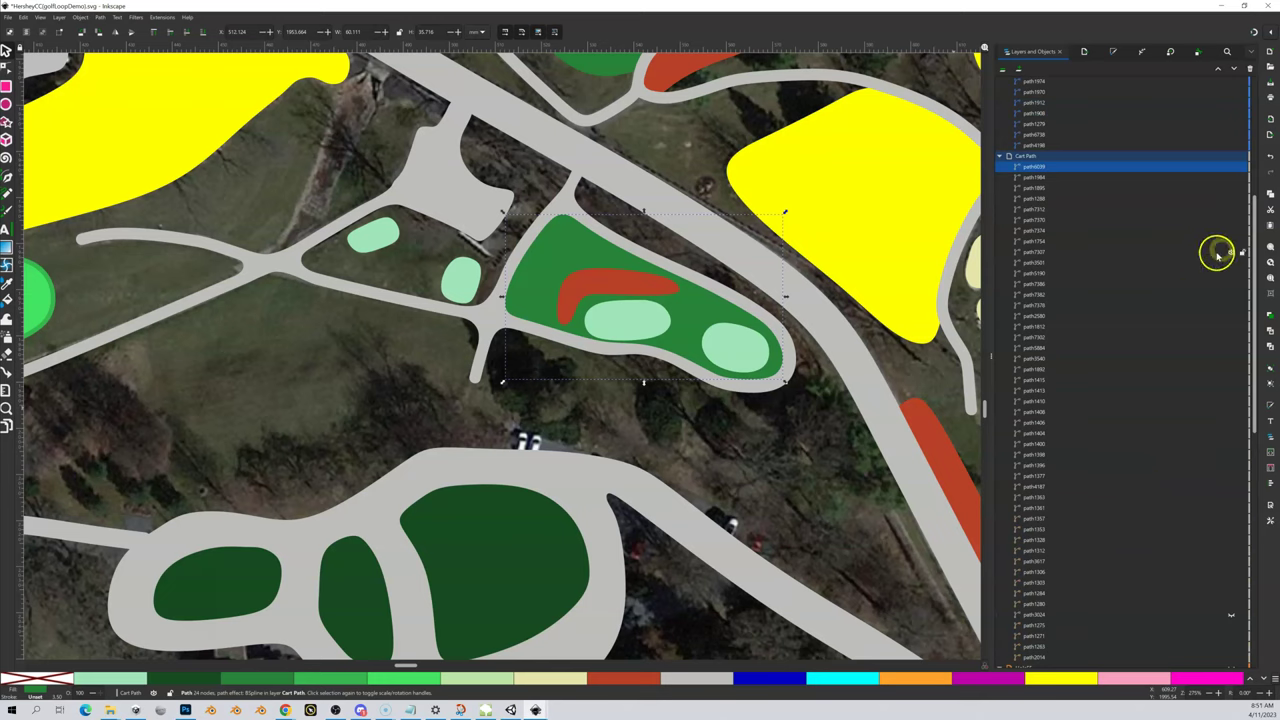
left_click(1231, 167)
left_click(1231, 167)
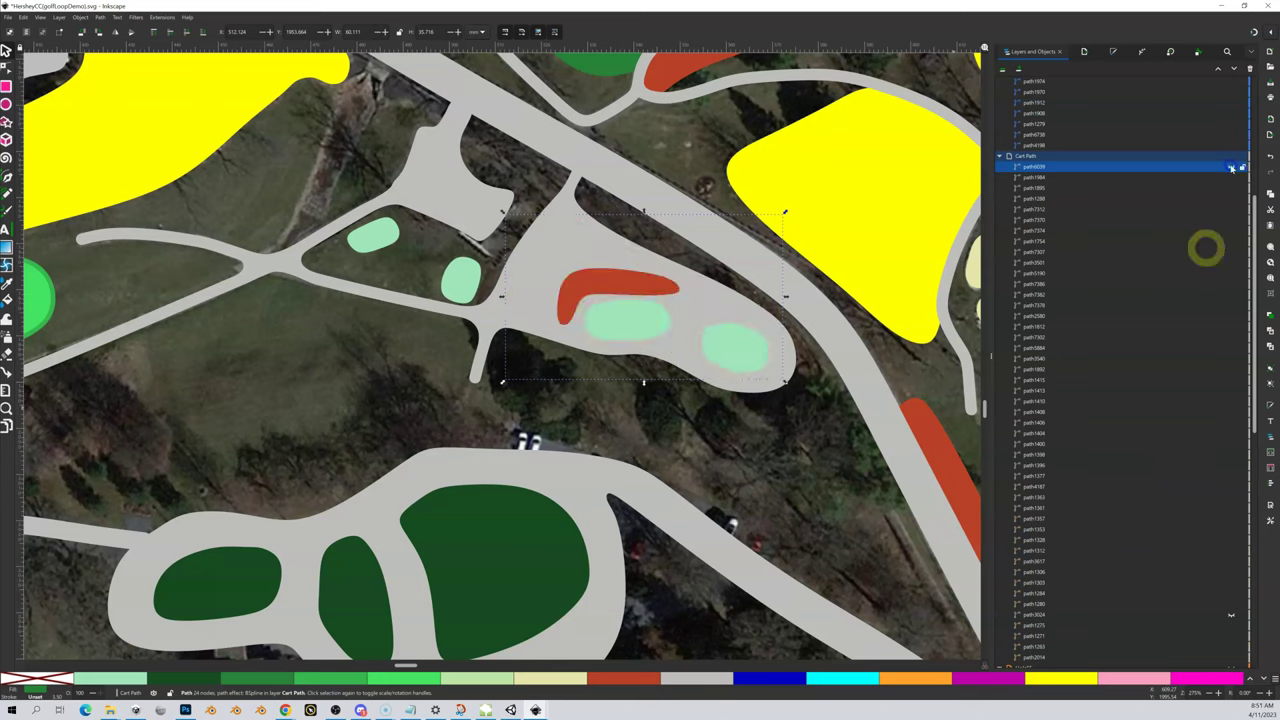
left_click(1231, 167)
left_click(1231, 167)
left_click(1231, 167)
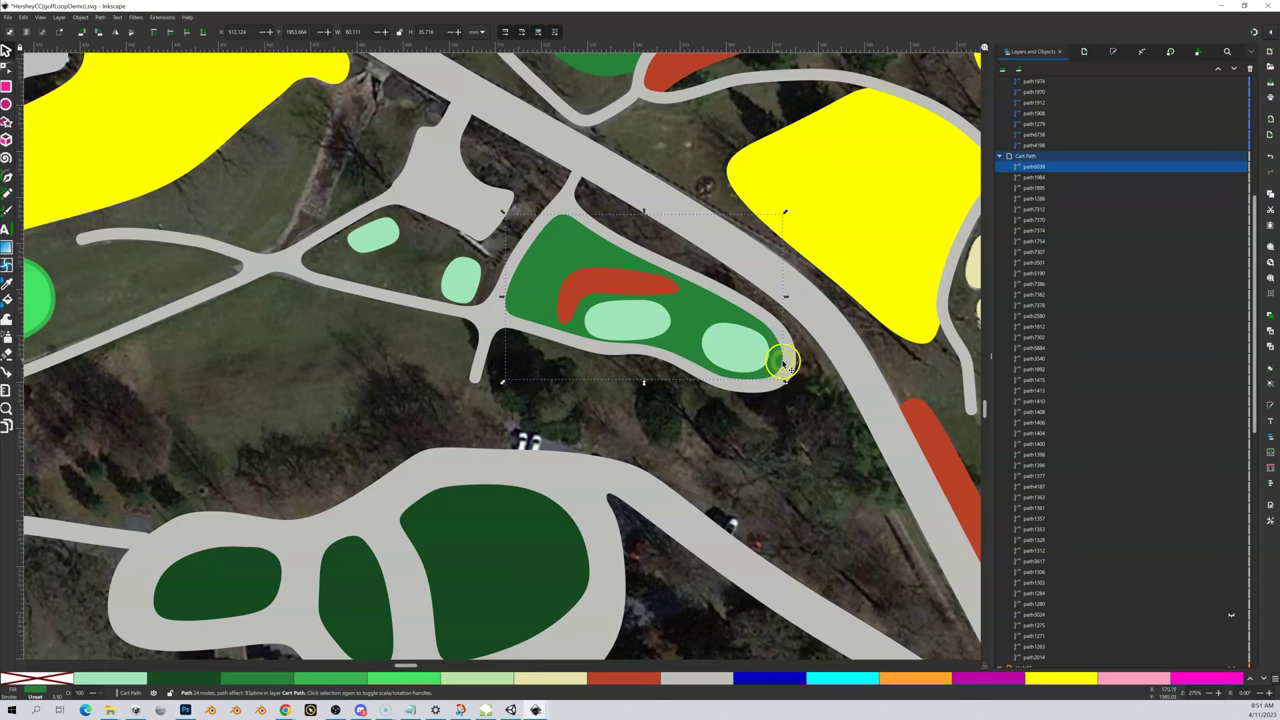
Delete the newly drawn green infill shape
left_click(616, 287)
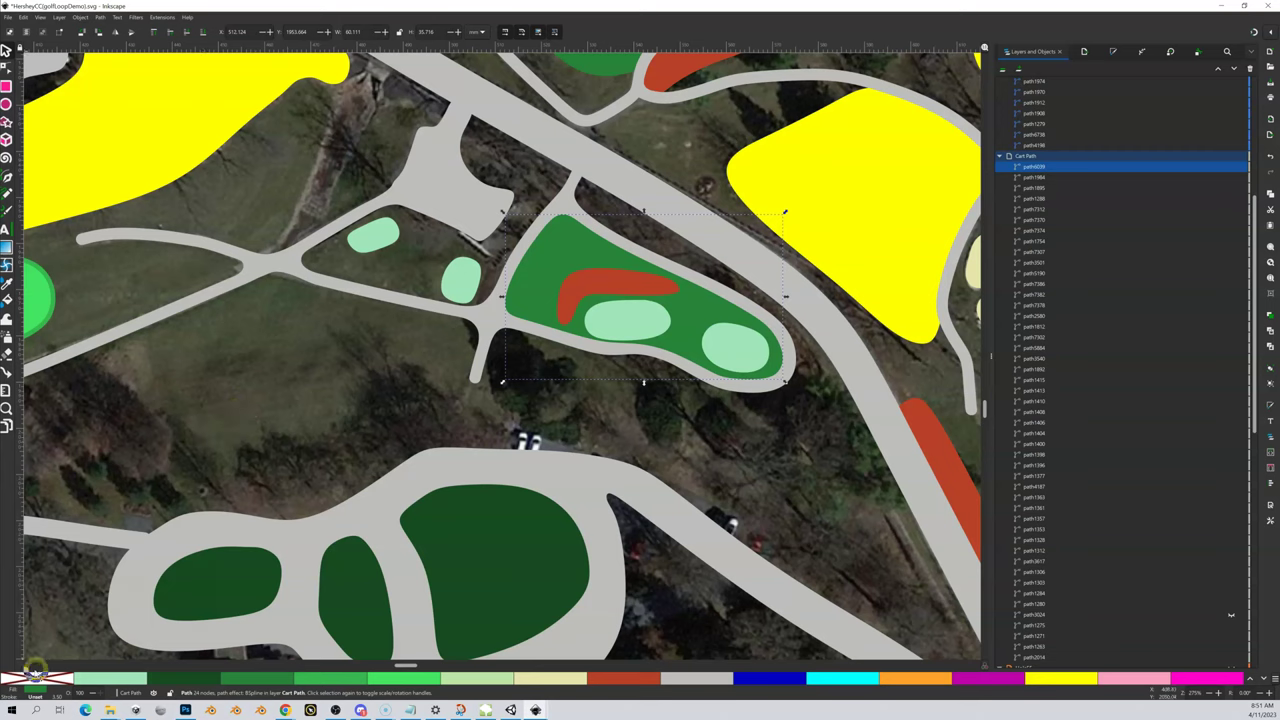
key("Delete")
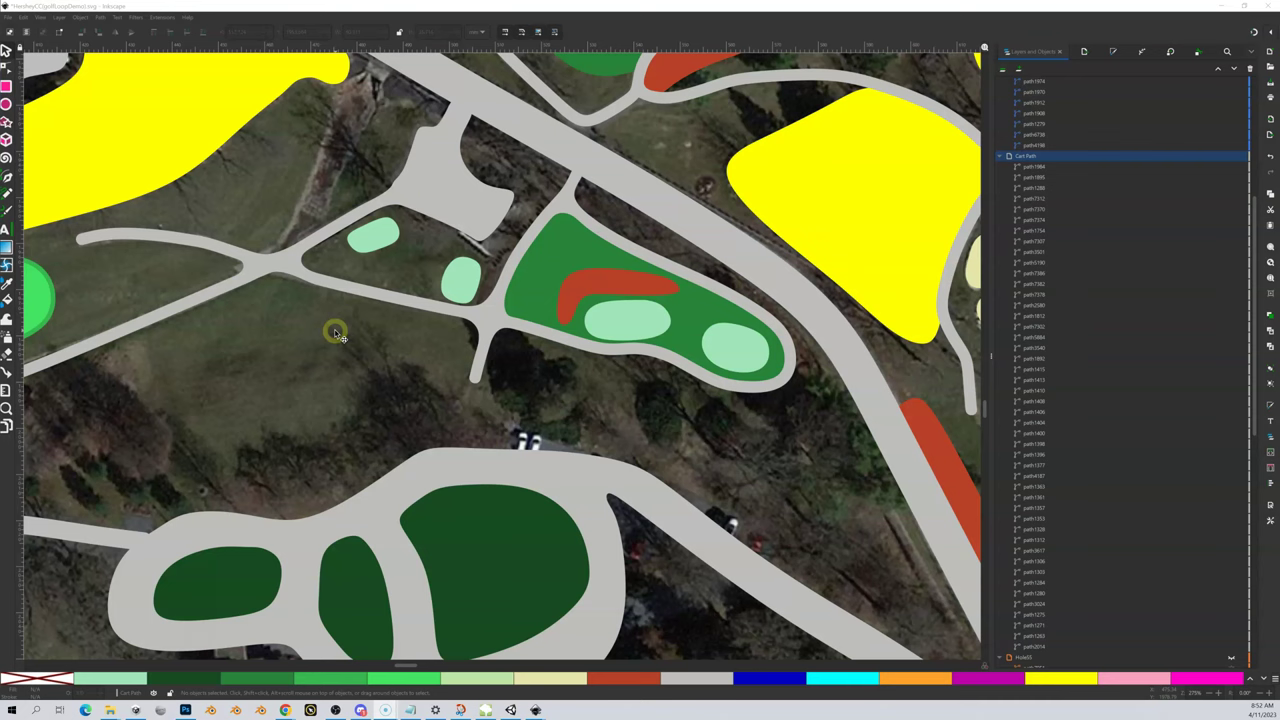
Select the original green infill inside the cart path loop and toggle its visibility to examine the area it covers
left_click(581, 262)
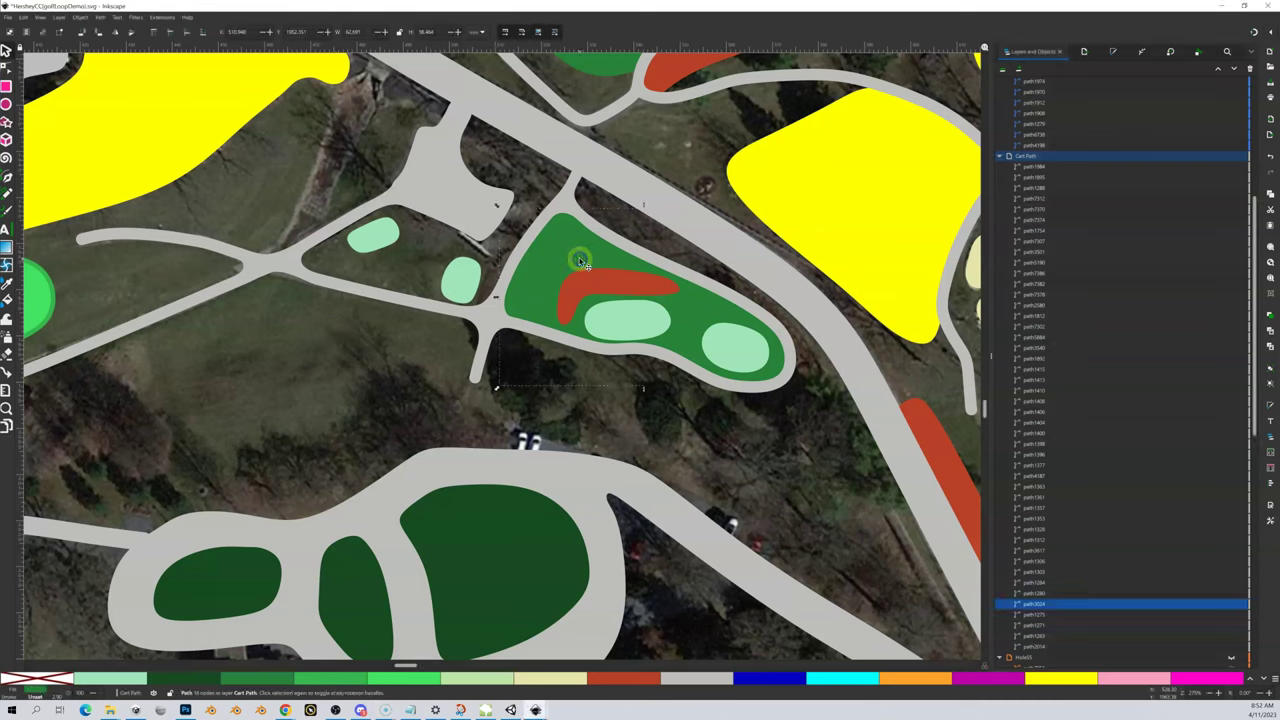
left_click(1231, 604)
left_click(1231, 604)
left_click(1231, 604)
left_click(1234, 605)
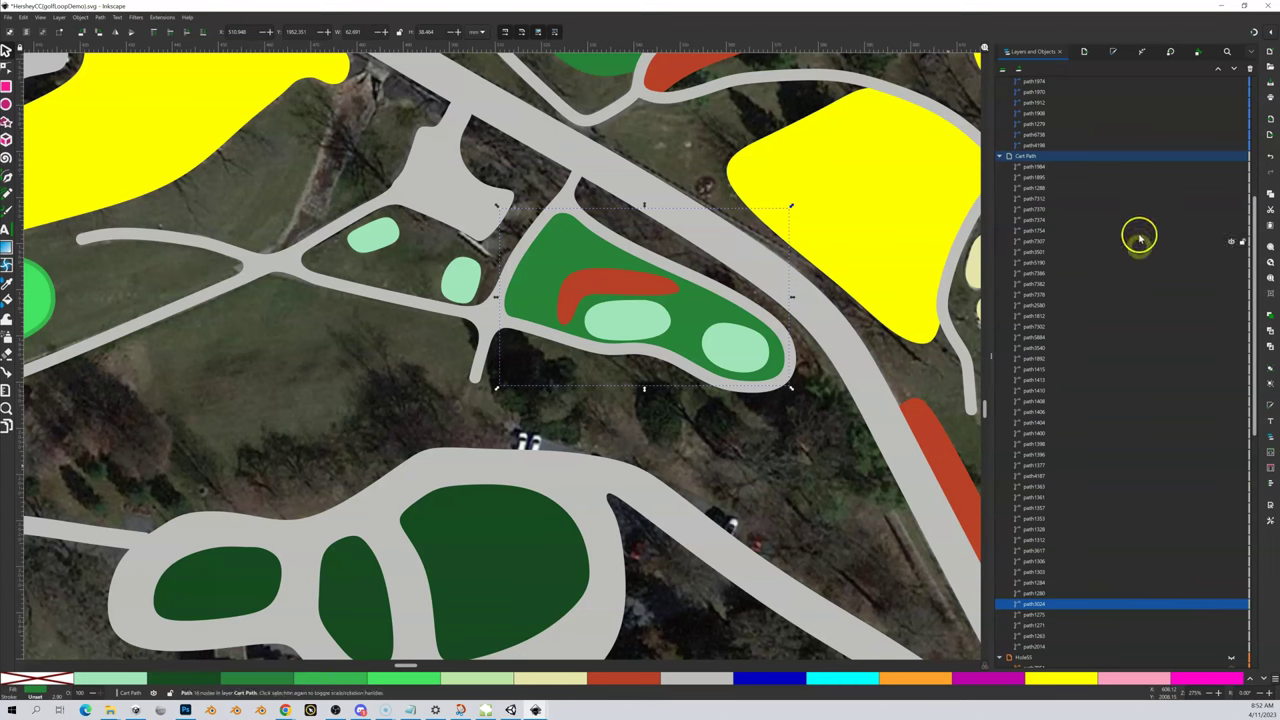
Select the connected cart path and toggle its visibility to examine how far the green infill extends beneath it
left_click(571, 205)
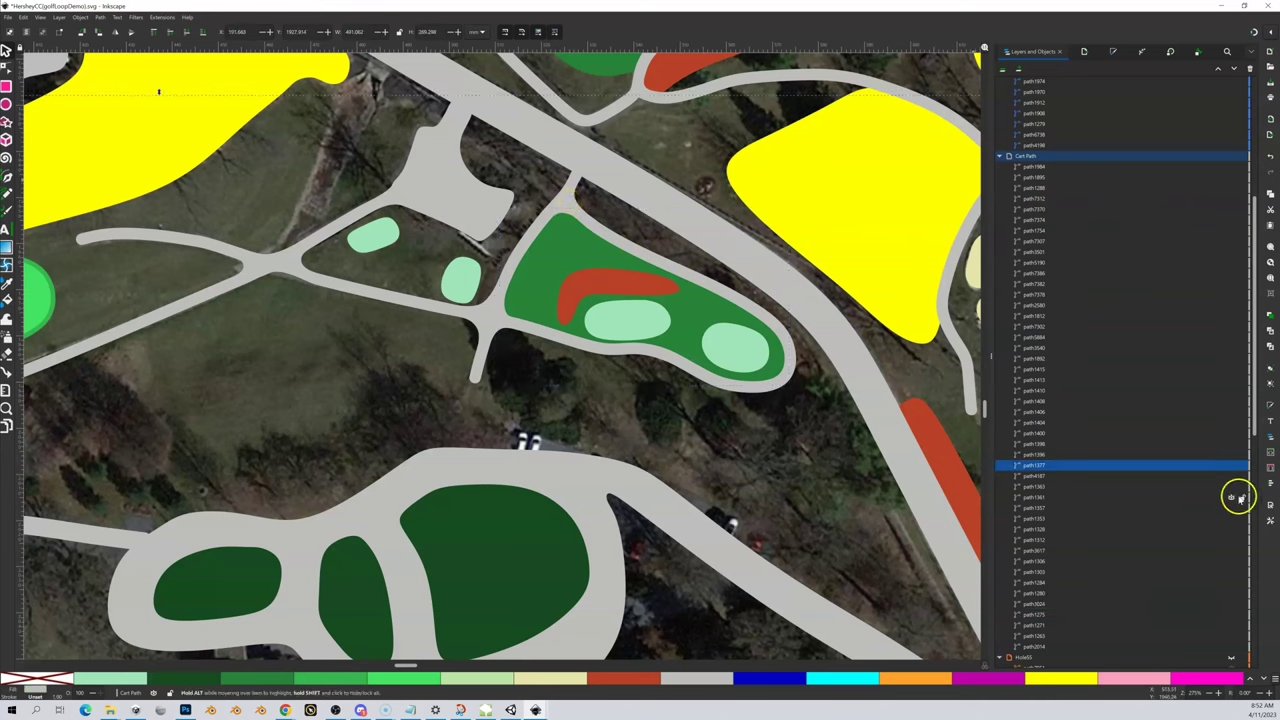
left_click(1229, 467)
left_click(1229, 467)
left_click(1229, 467)
left_click(1229, 467)
left_click(1229, 467)
left_click(1229, 467)
left_click(1229, 467)
left_click(1229, 467)
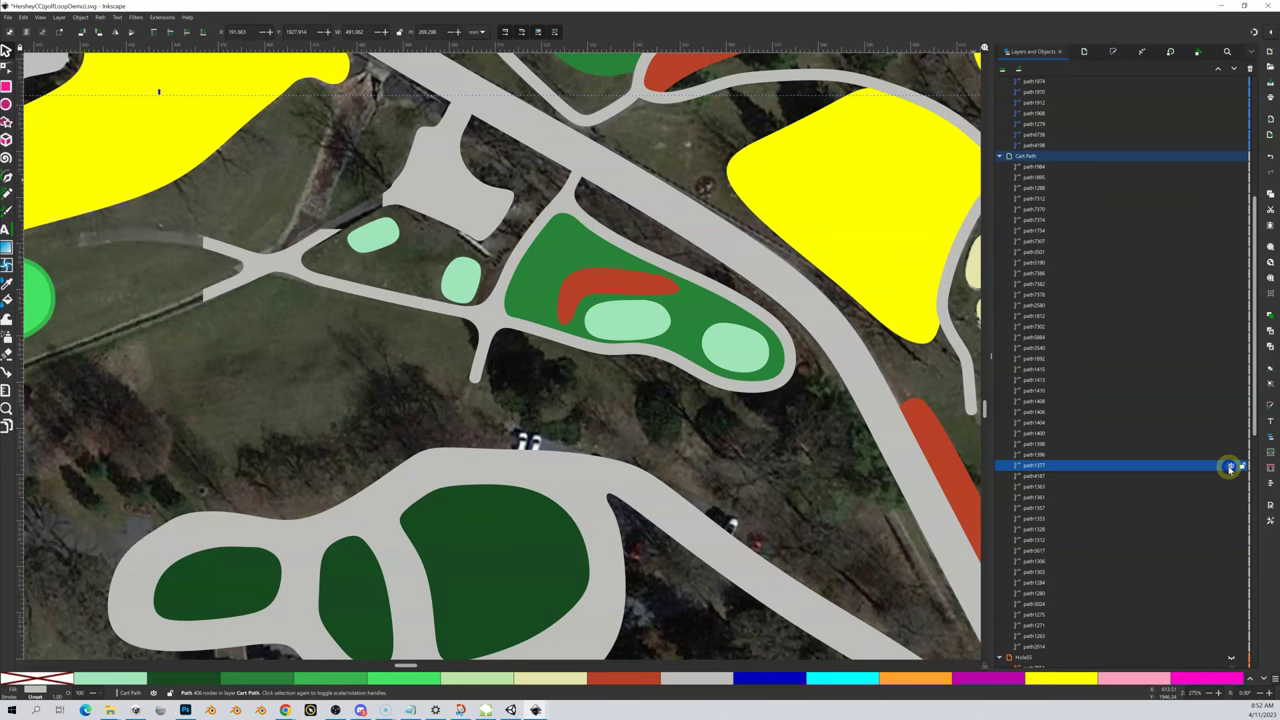
left_click(1229, 467)
left_click(1229, 467)
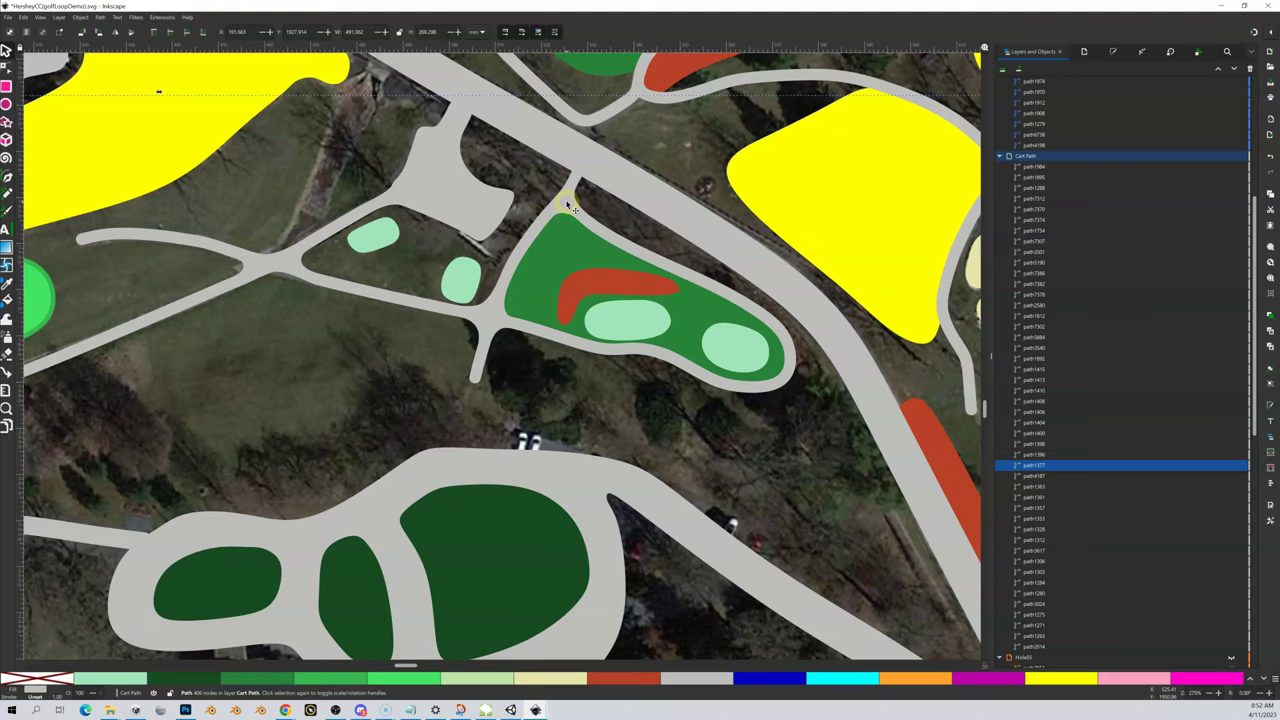
Duplicate the cart path and subtract the copy from the green infill inside the loop with Difference
key("ctrl+d")
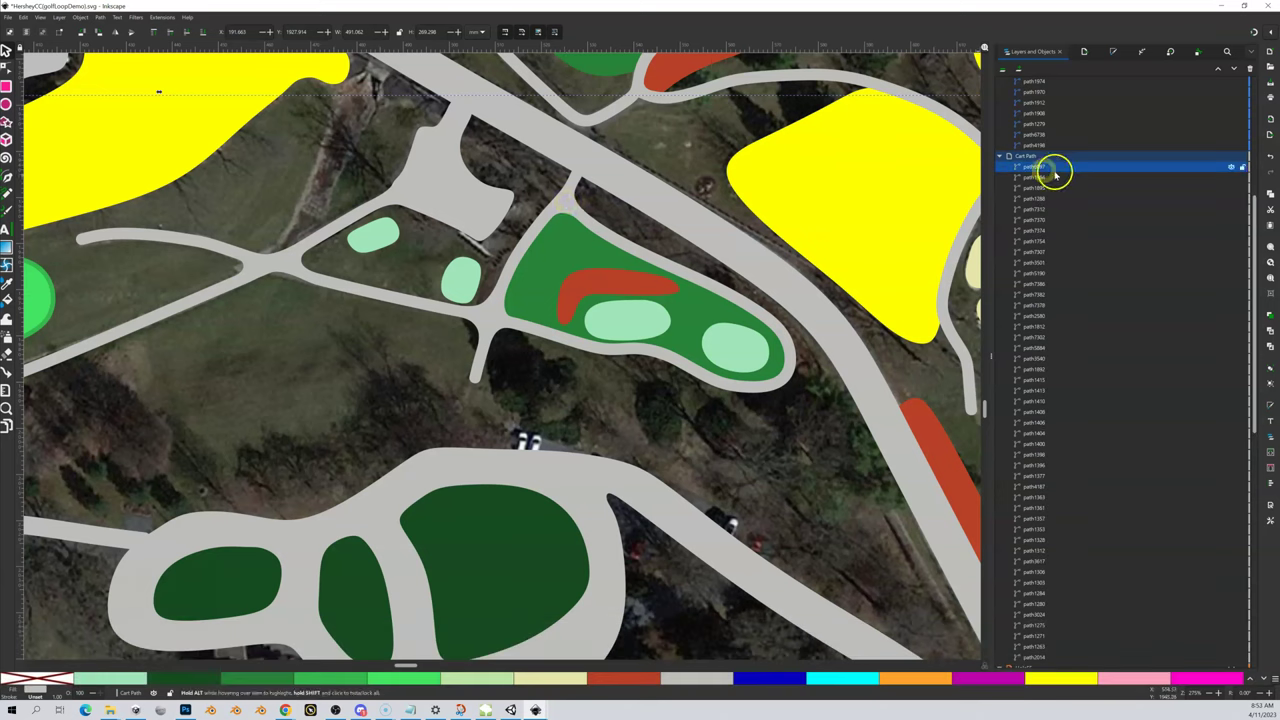
left_click(1230, 166)
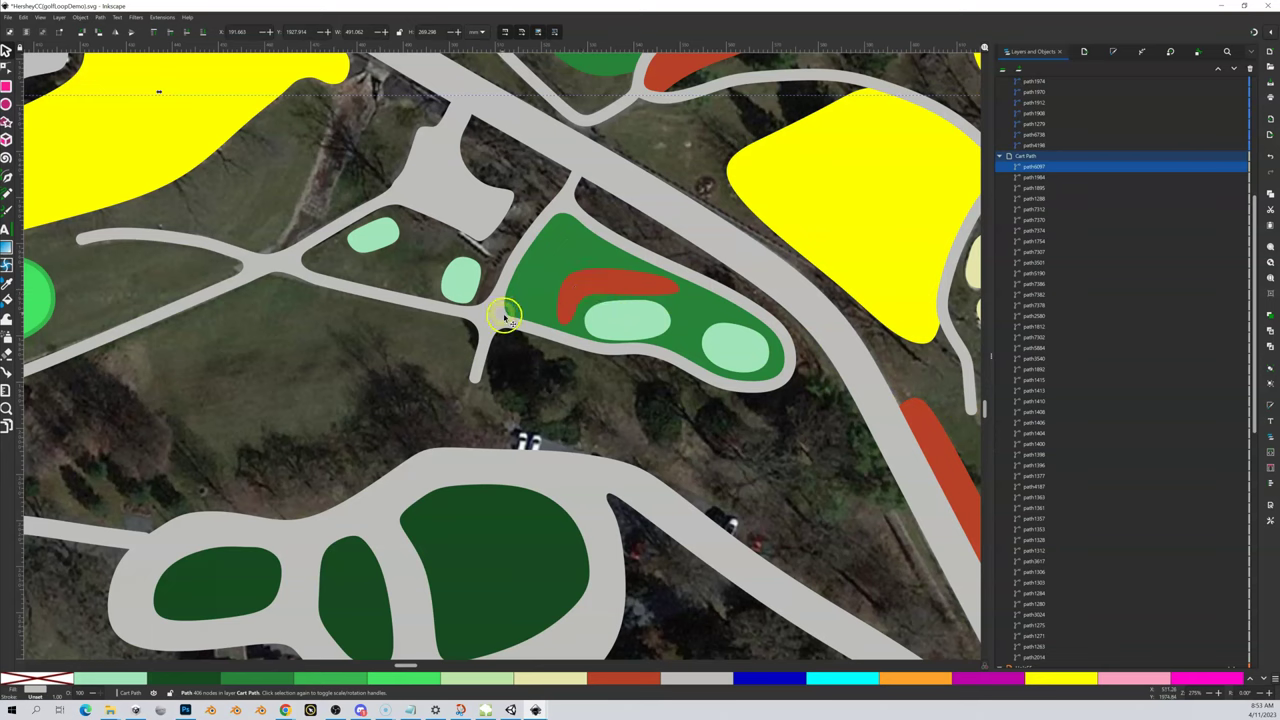
left_click(562, 254, "shift")
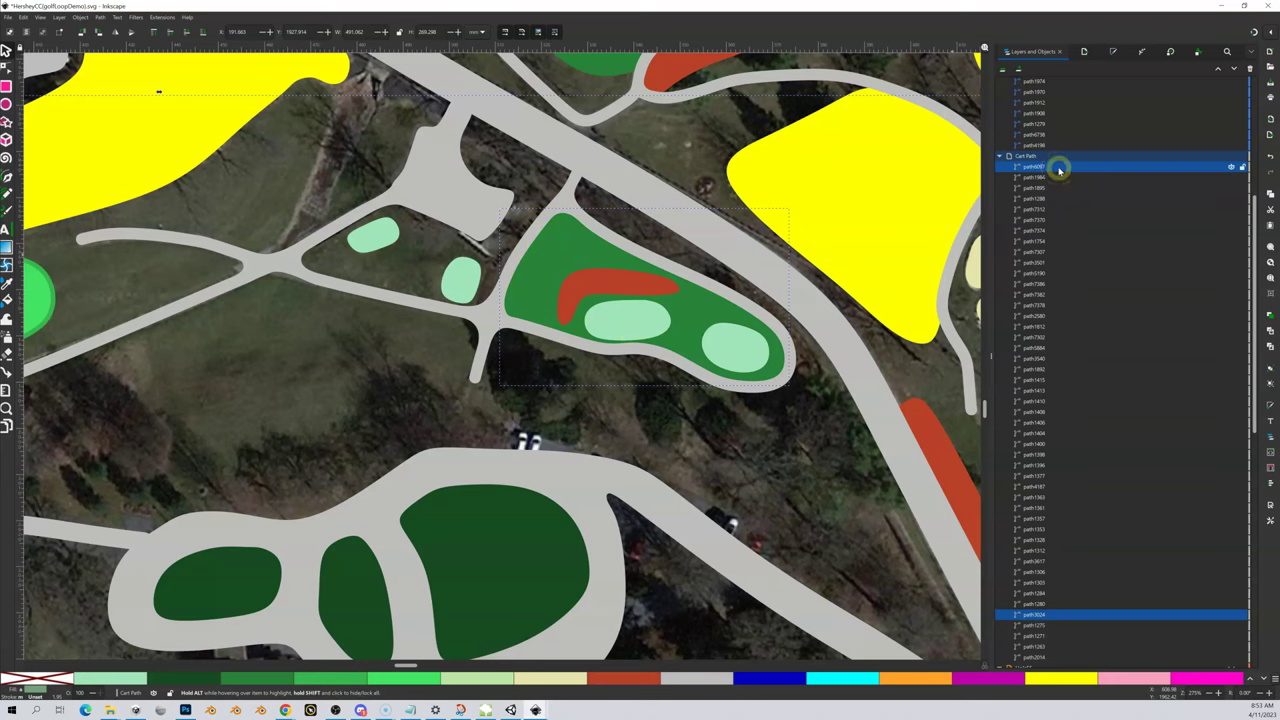
left_click(1063, 615, "shift")
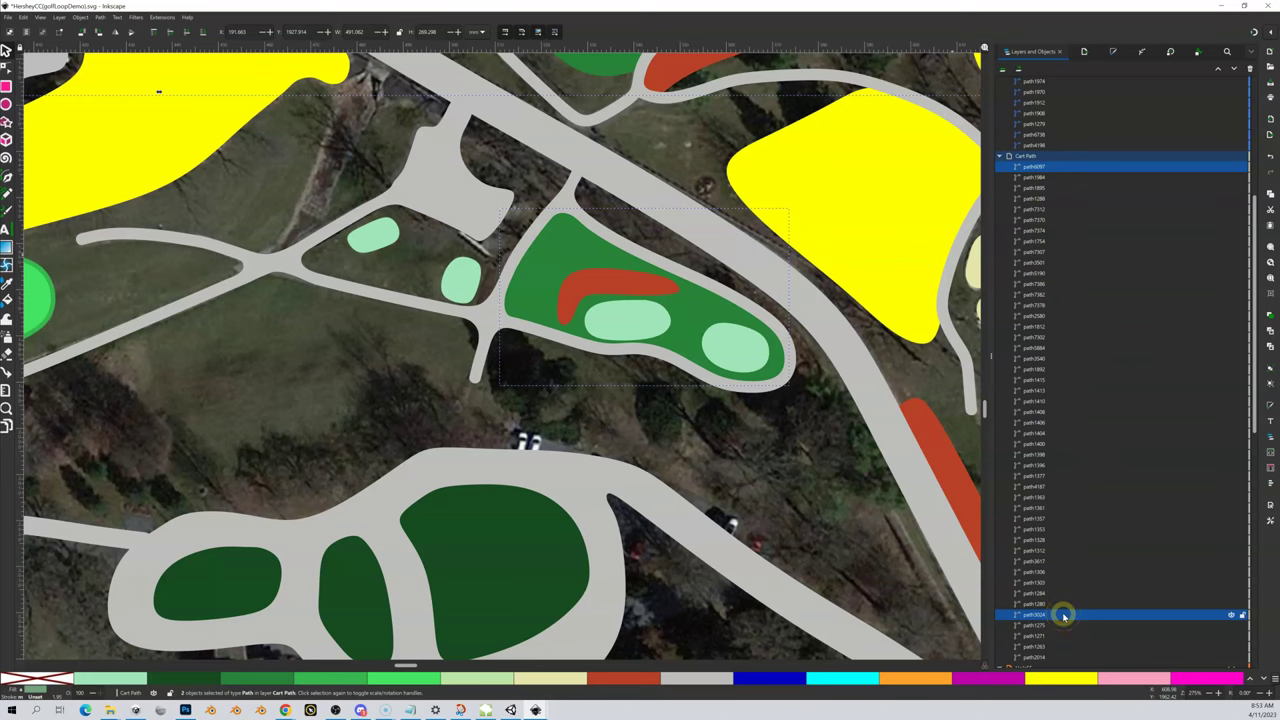
left_click(100, 17)
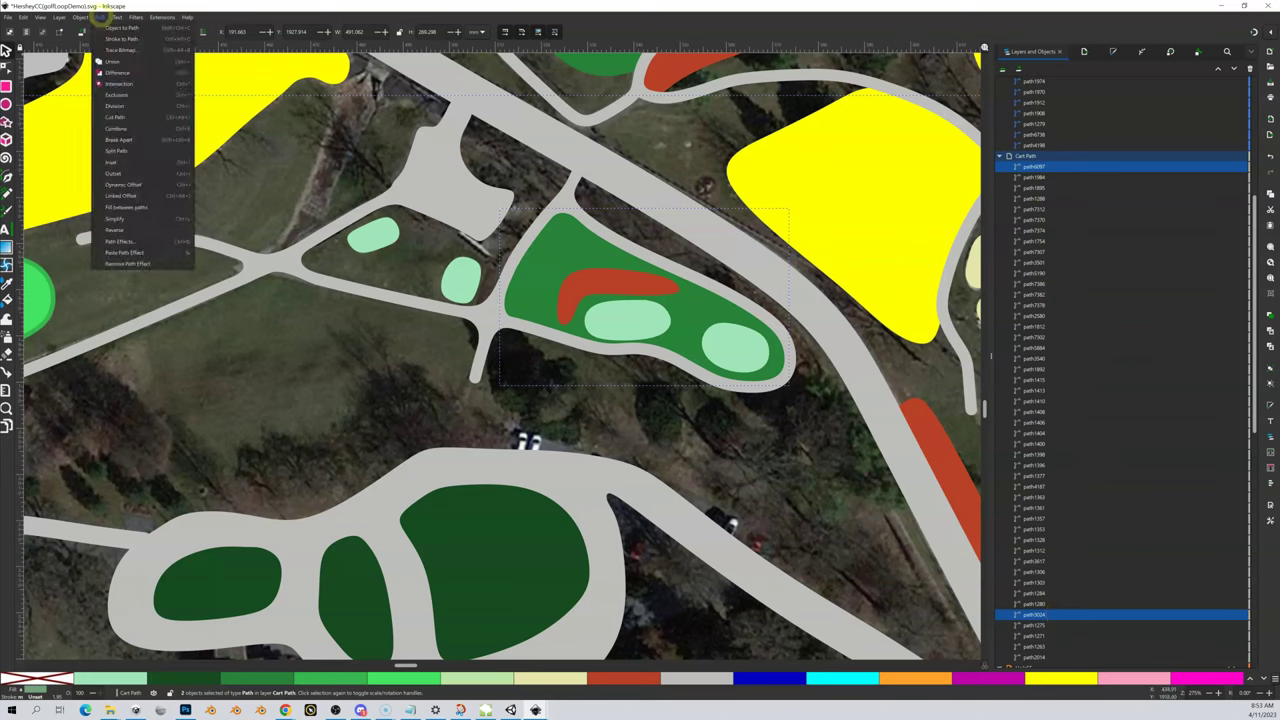
left_click(113, 72)
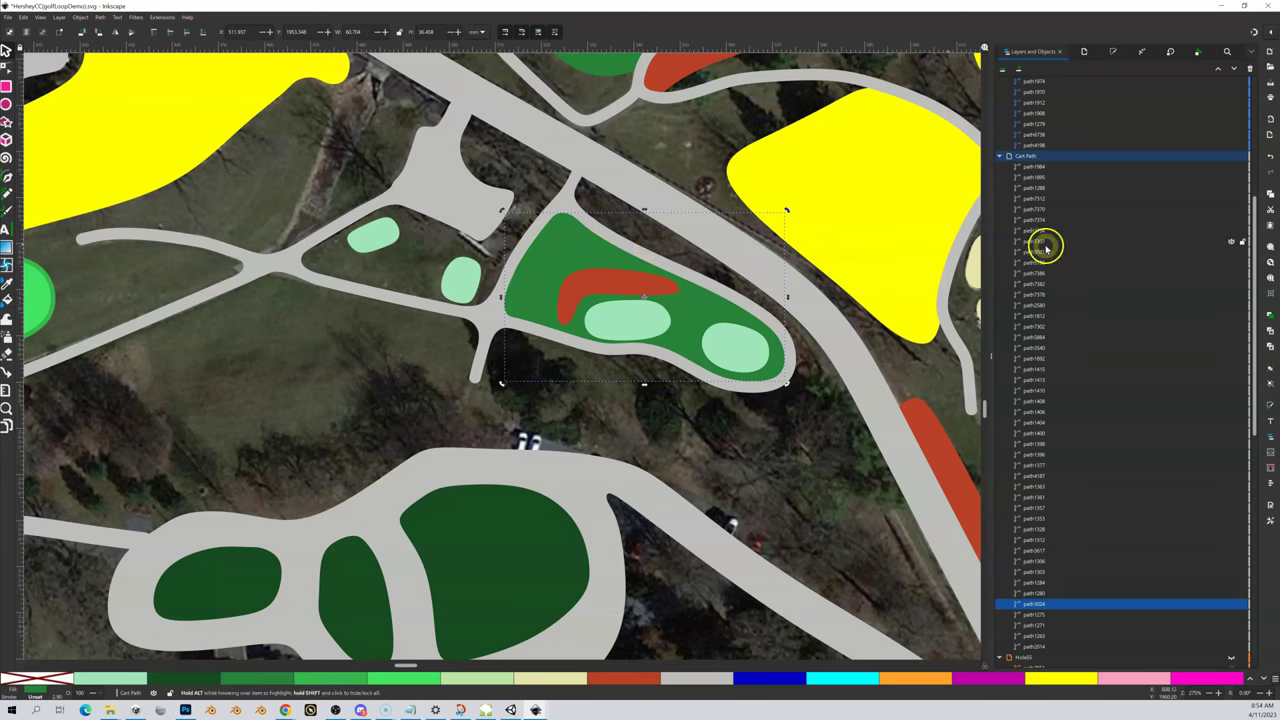
Toggle the cart path's visibility repeatedly to check the trimmed infill's edge against the loop
left_click(568, 196)
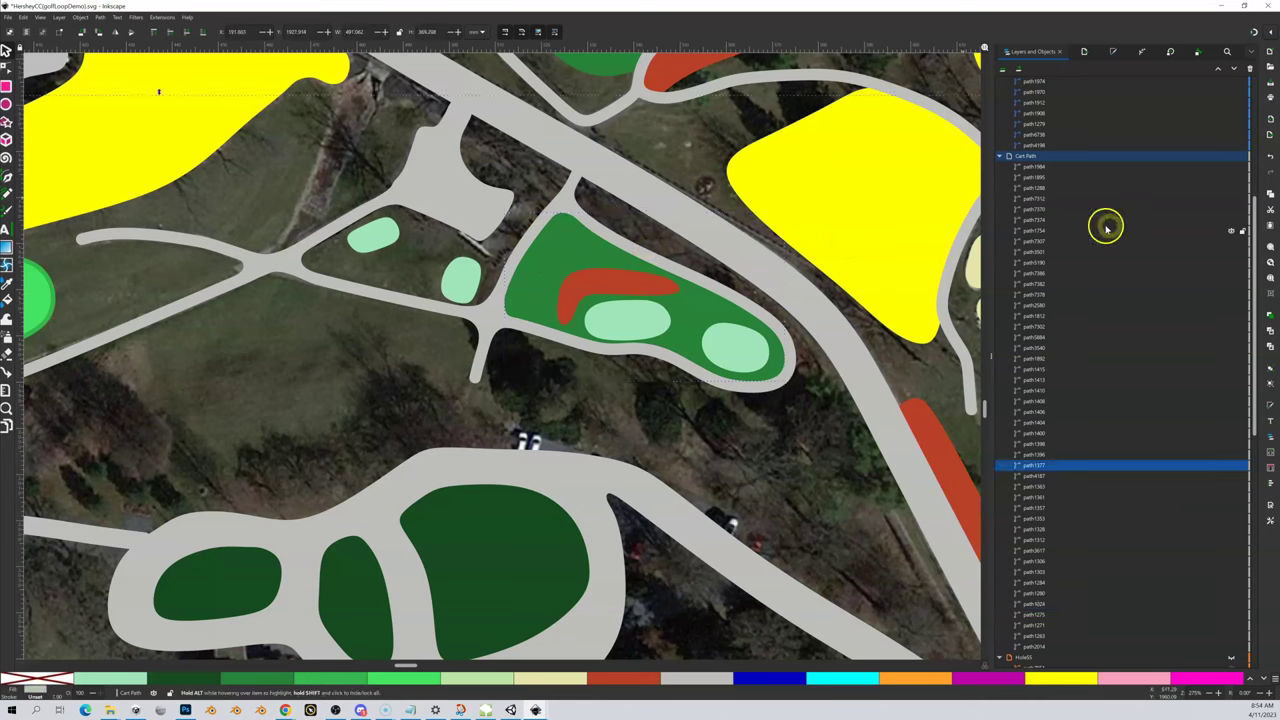
left_click(1232, 466)
left_click(1232, 466)
left_click(1232, 466)
left_click(1232, 466)
left_click(1232, 466)
left_click(1232, 466)
left_click(1232, 466)
left_click(1232, 466)
left_click(1232, 466)
left_click(1232, 466)
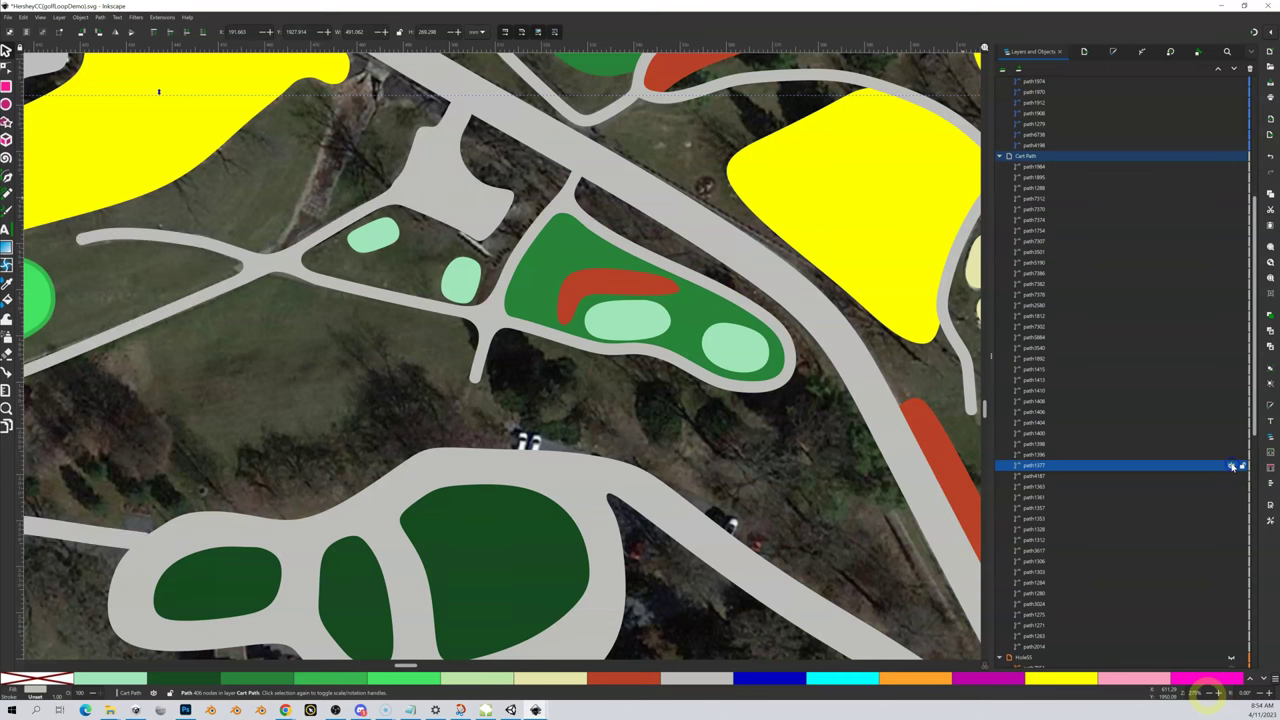
Select the trimmed green infill and toggle its visibility repeatedly to examine how it fits inside the cart path loop
left_click(574, 261)
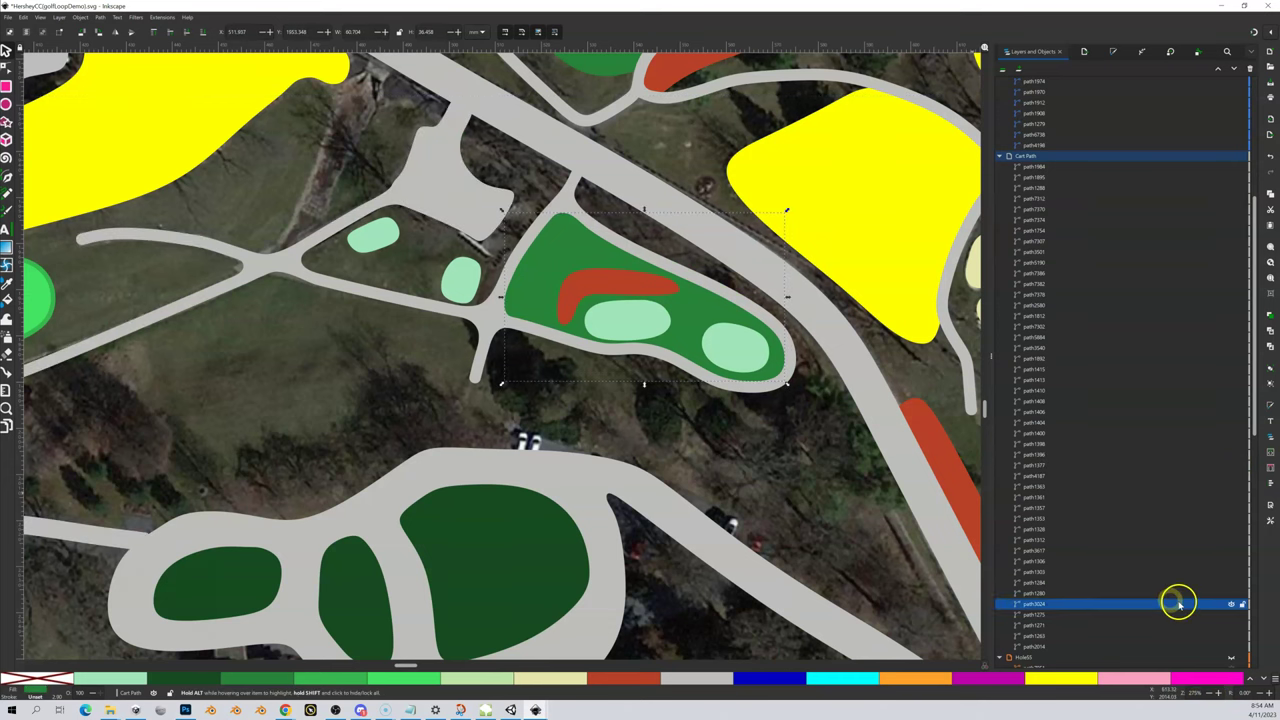
left_click(1231, 604)
left_click(1231, 604)
left_click(1231, 604)
left_click(1231, 604)
left_click(1231, 604)
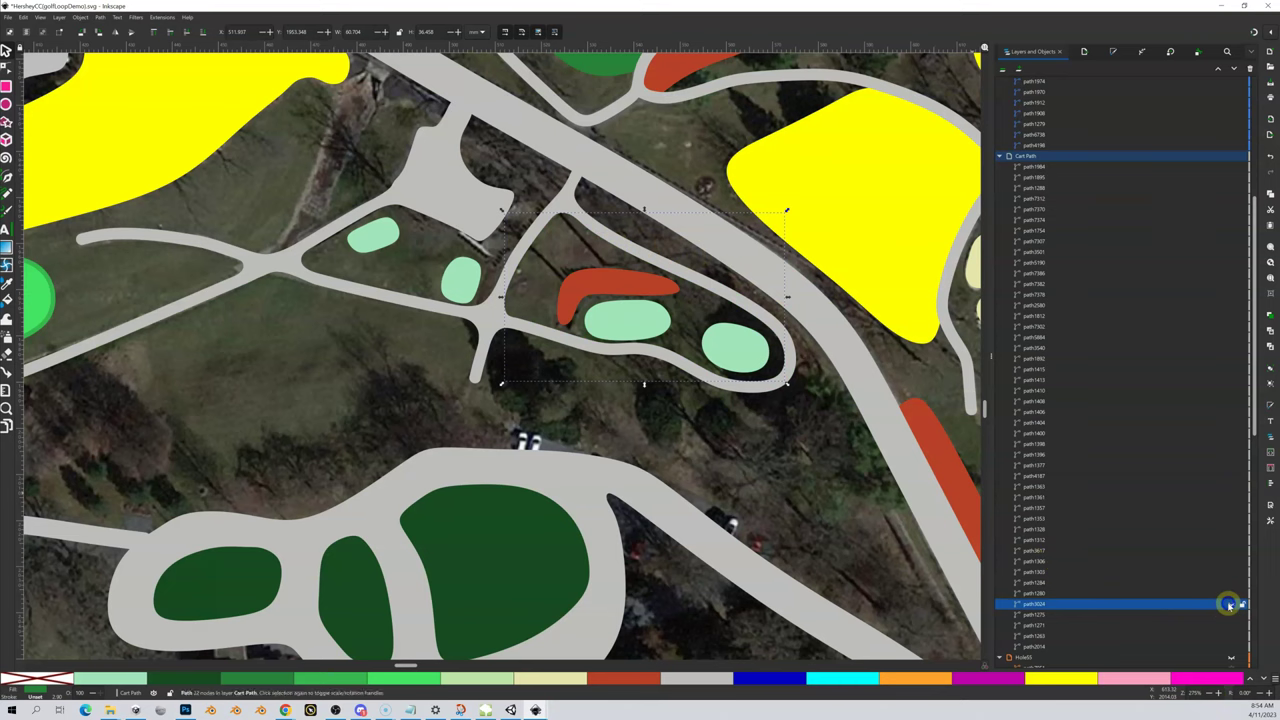
left_click(1231, 604)
left_click(1231, 604)
left_click(1231, 604)
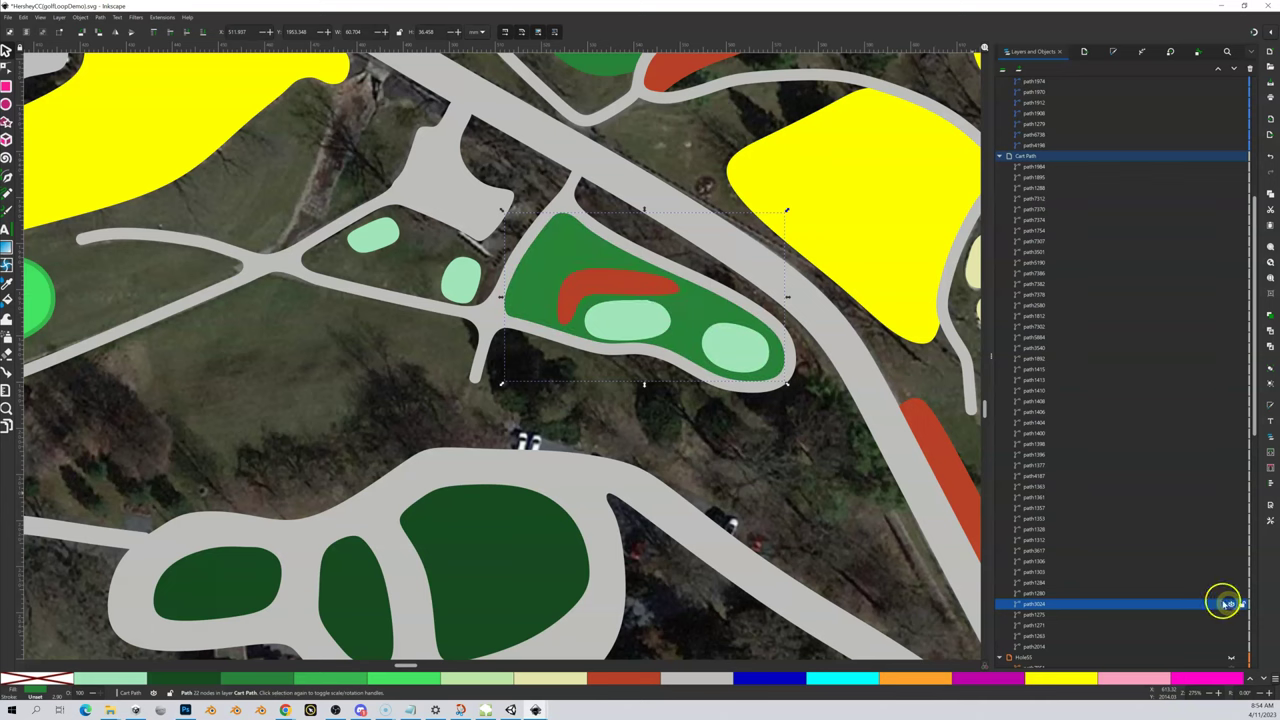
Delete the cart path's inner loop nodes along the upper edge, from the narrow junction to the rounded eastern end
left_click(565, 203)
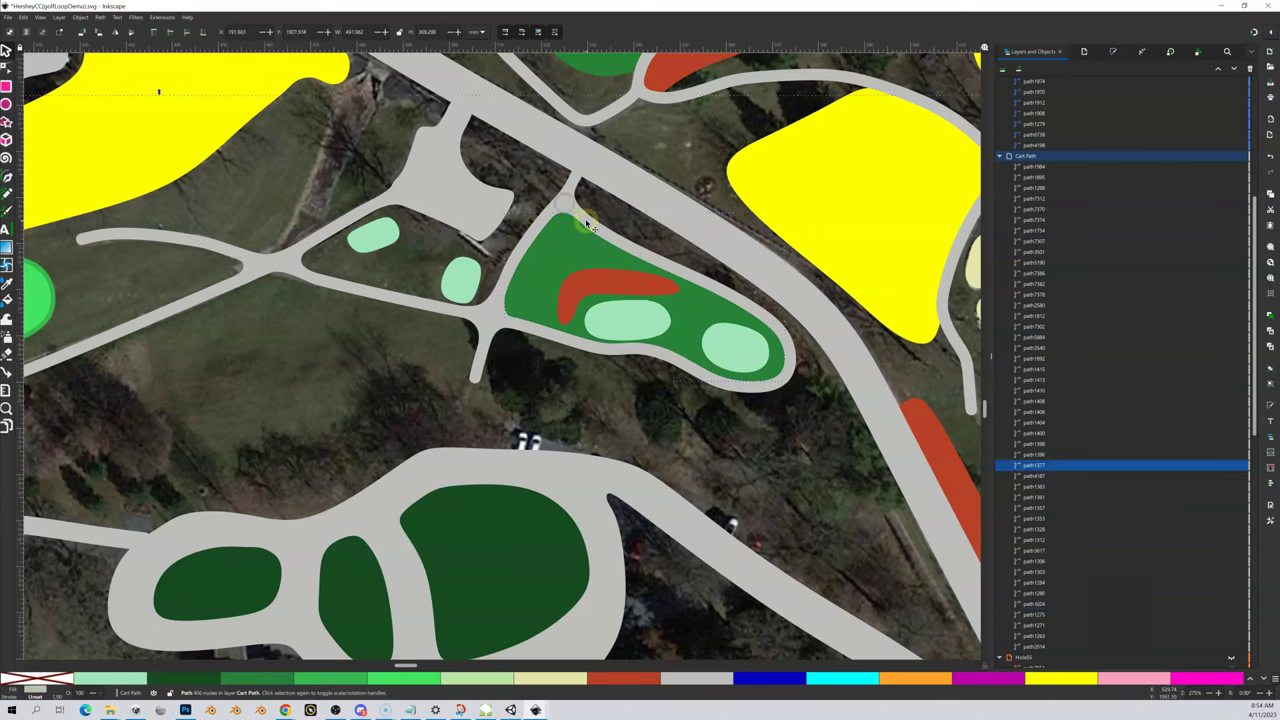
left_click(9, 67)
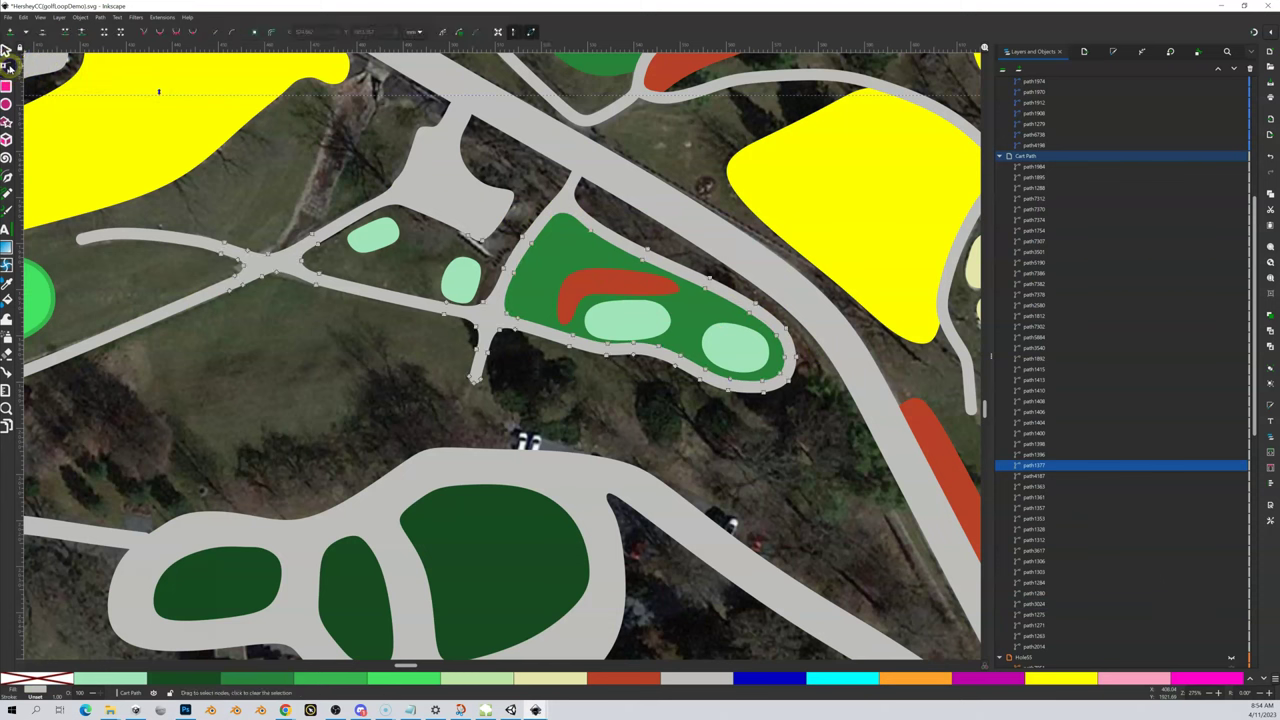
left_click(591, 232)
key("Delete")
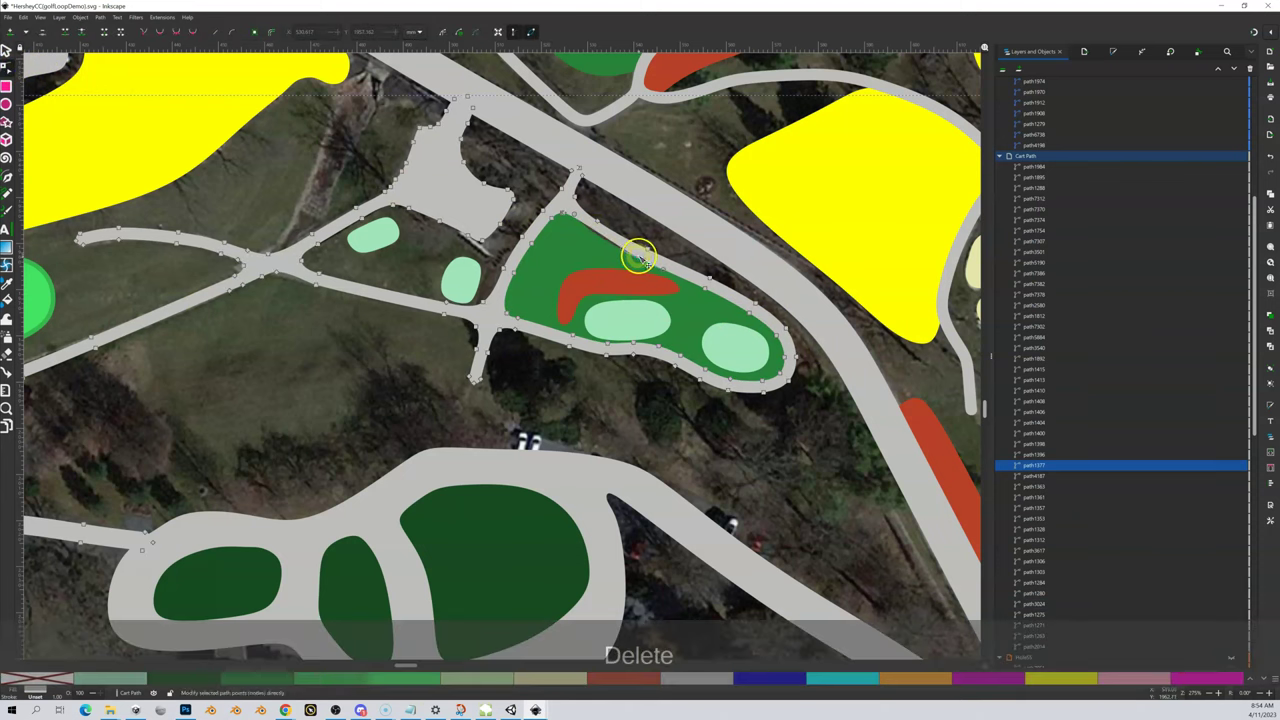
left_click(643, 260)
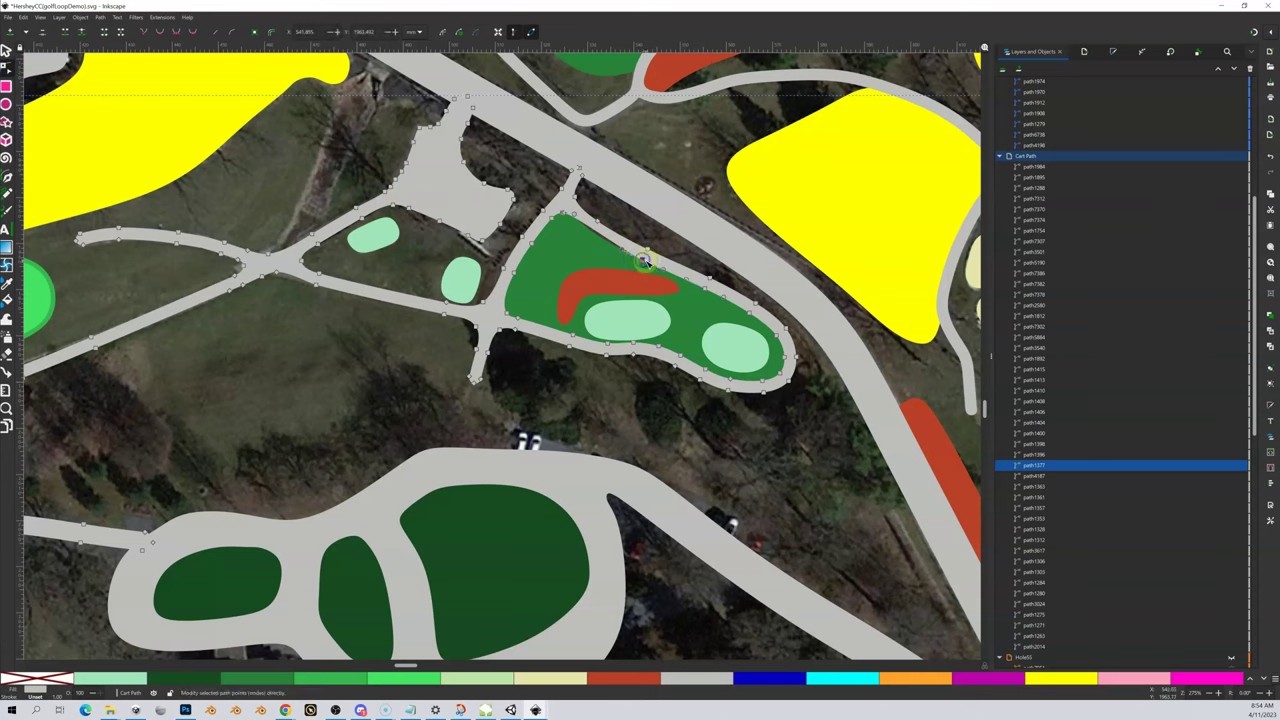
key("Delete")
left_click(703, 289)
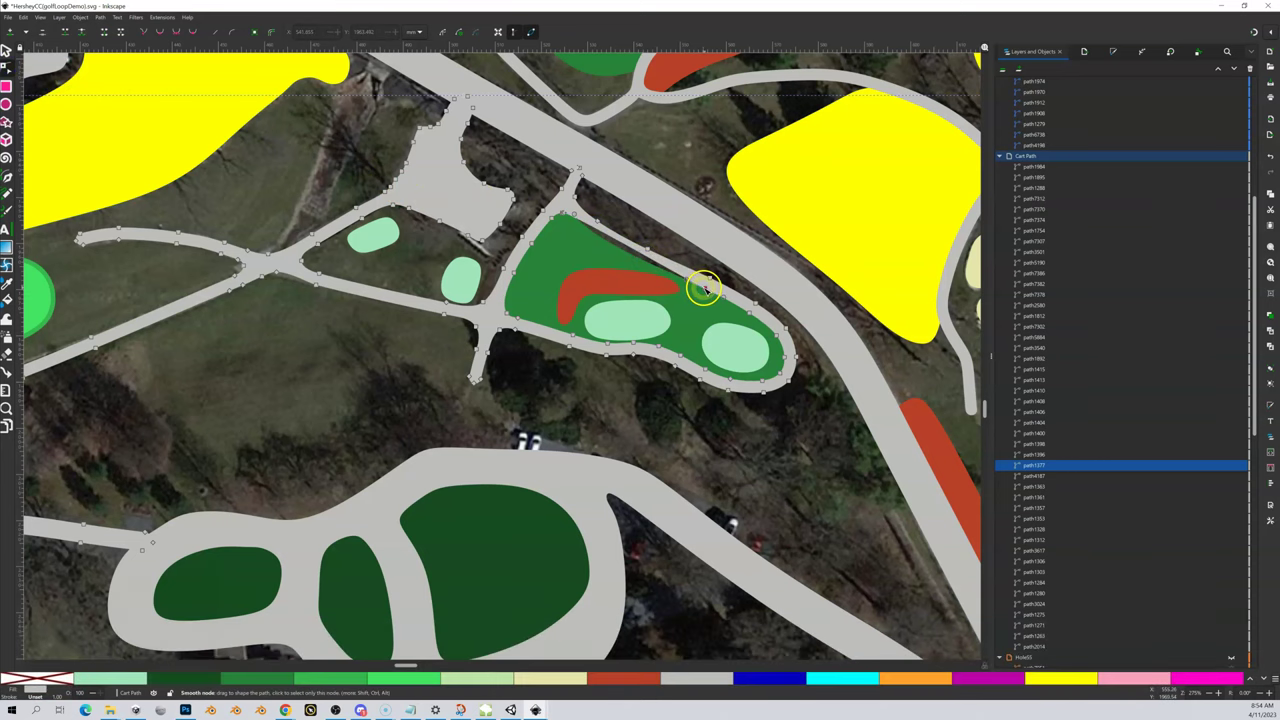
key("Delete")
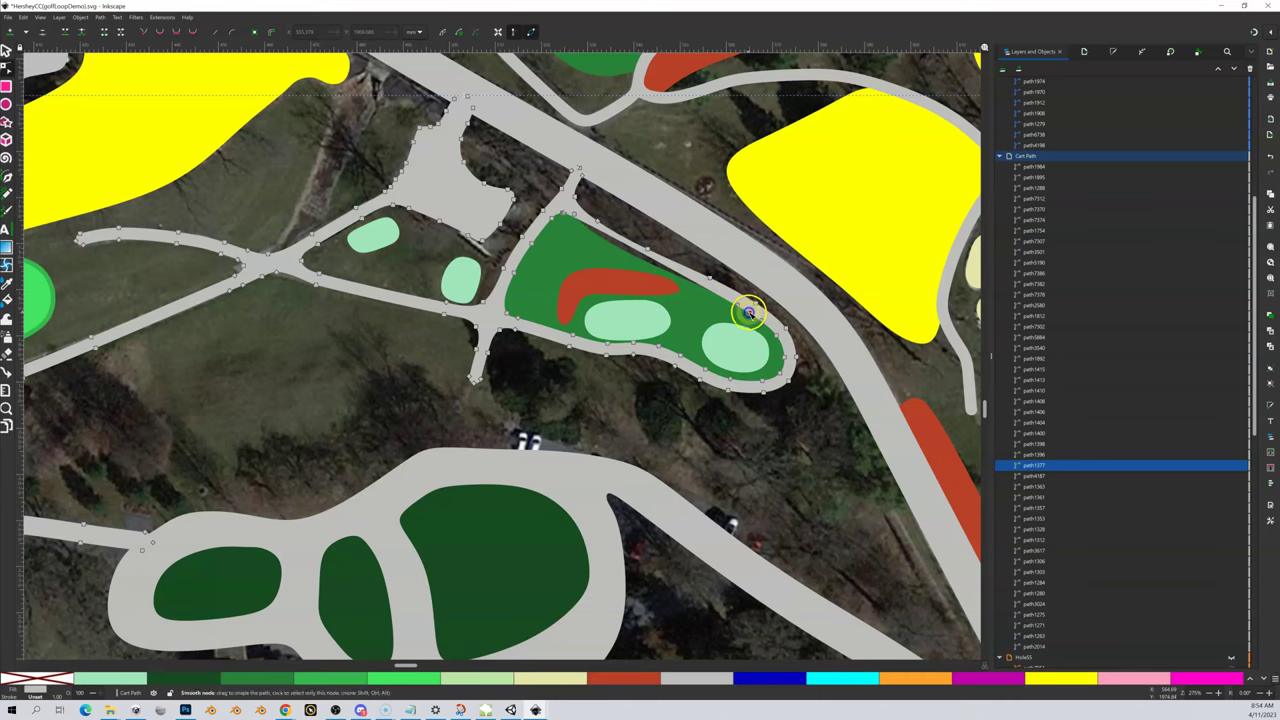
key("Delete")
left_click(771, 348)
key("Delete")
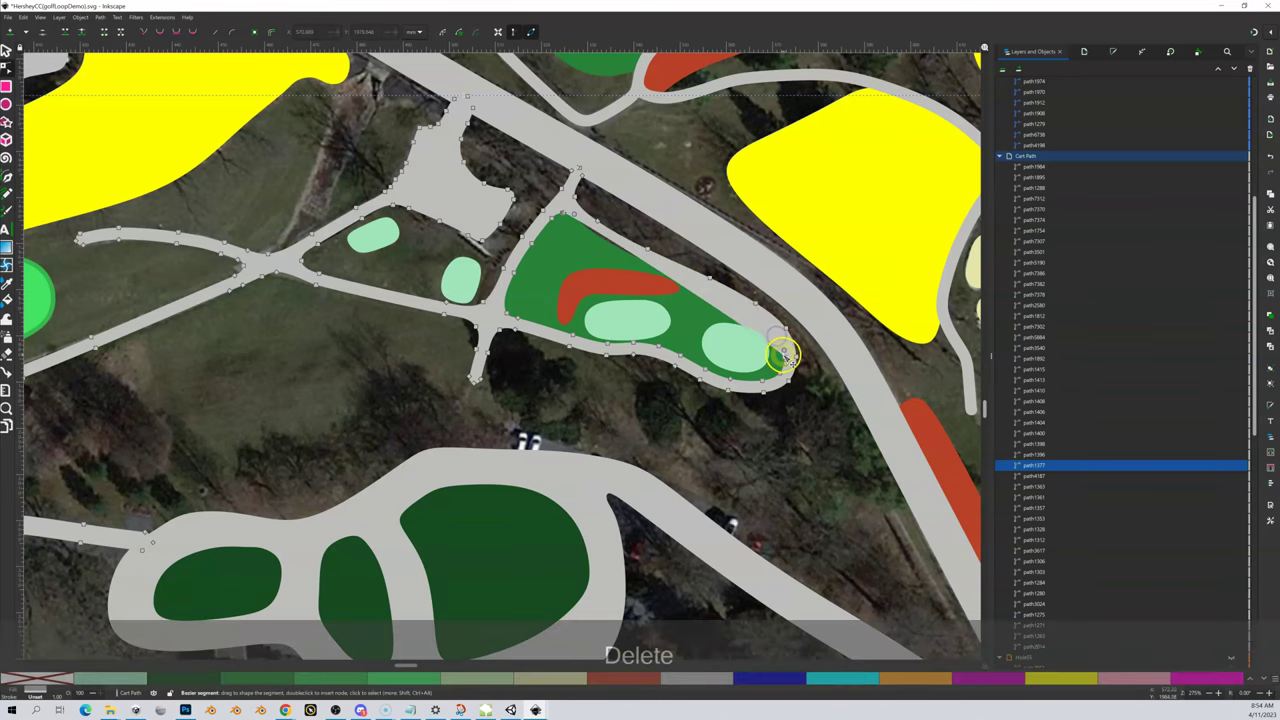
left_click(785, 355)
key("Delete")
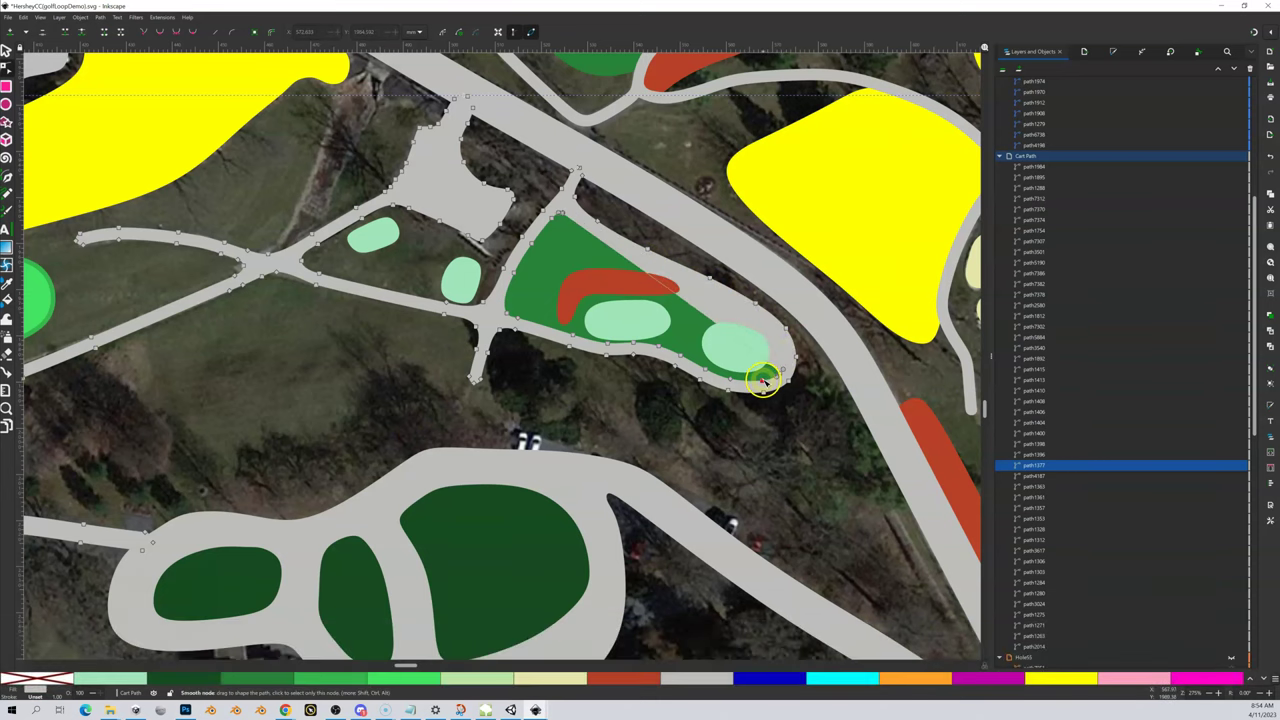
Delete the inner loop nodes along the lower edge of the cart path, from the rounded end back toward the western junction
key("Delete")
key("Delete")
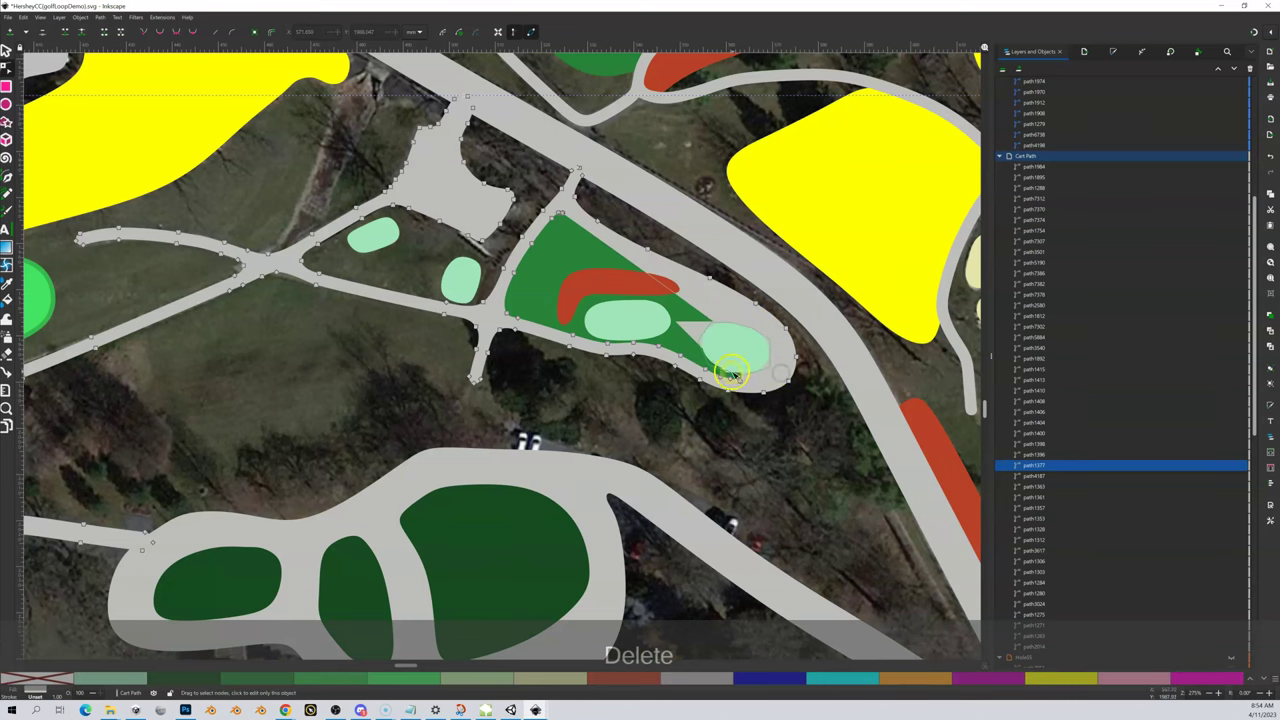
left_click(706, 372)
key("Delete")
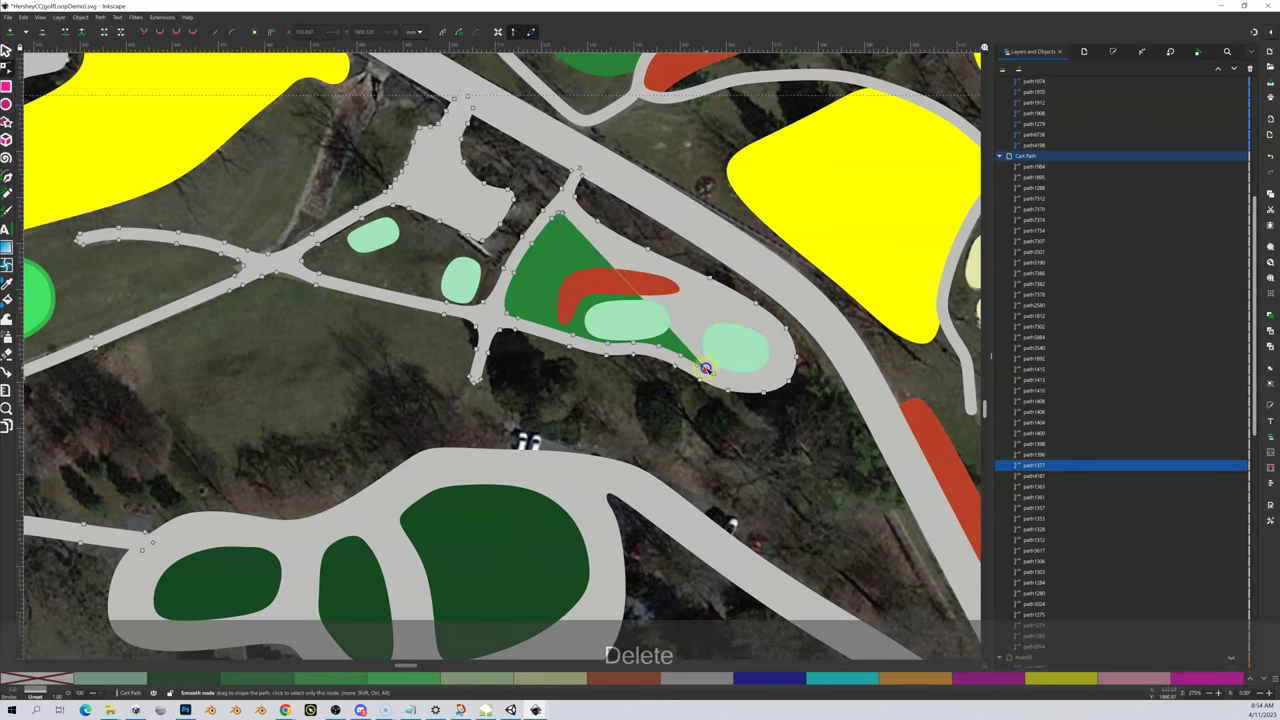
left_click(679, 356)
key("Delete")
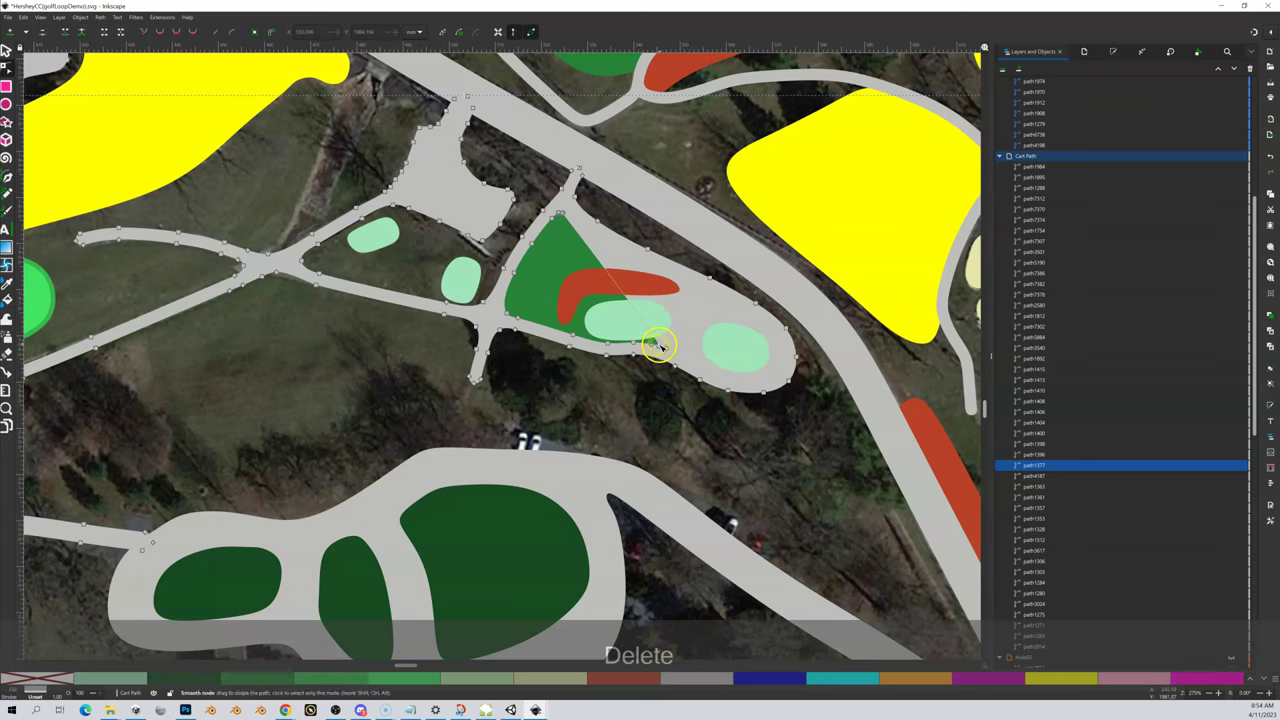
left_click(659, 346)
key("Delete")
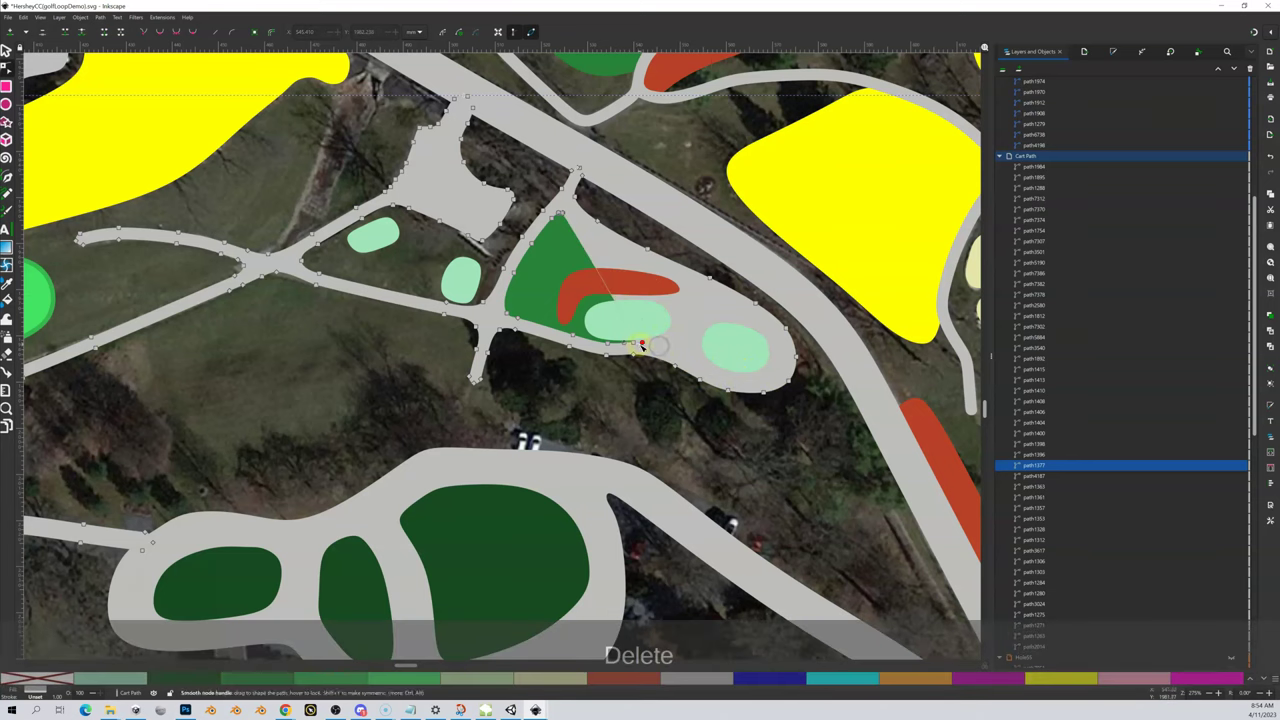
left_click(636, 343)
key("Delete")
left_click(607, 343)
key("Delete")
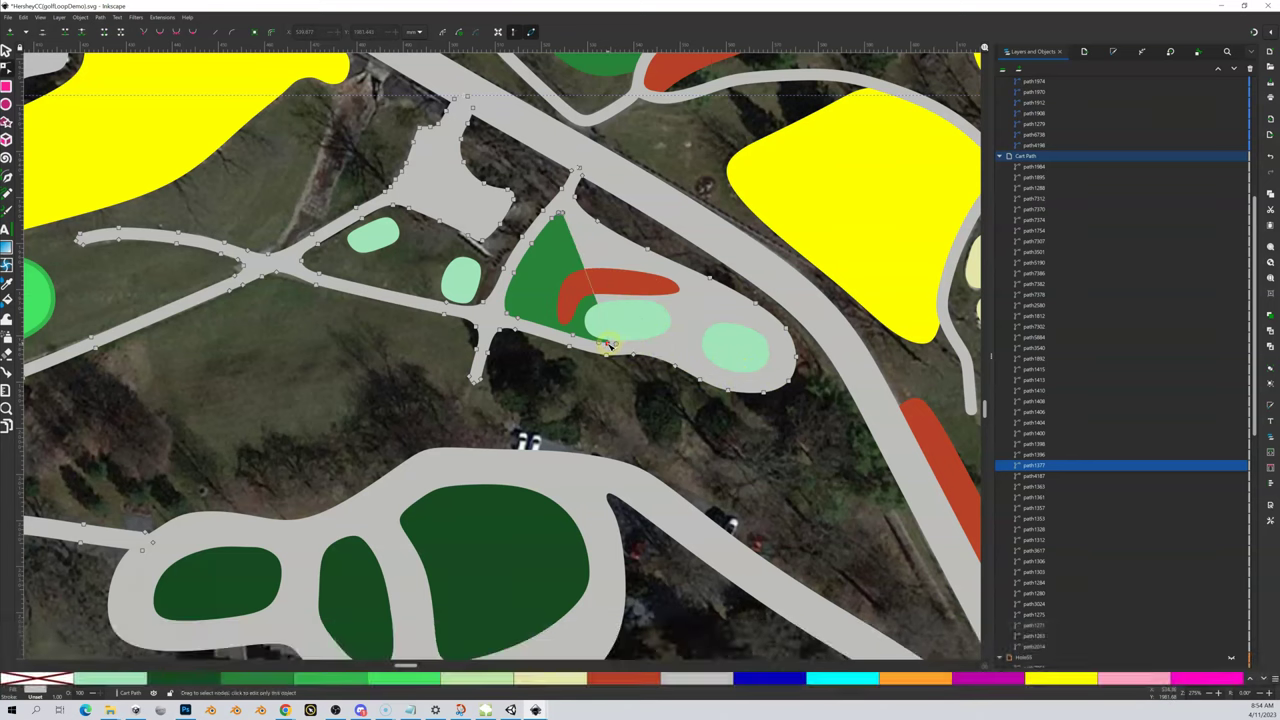
key("Delete")
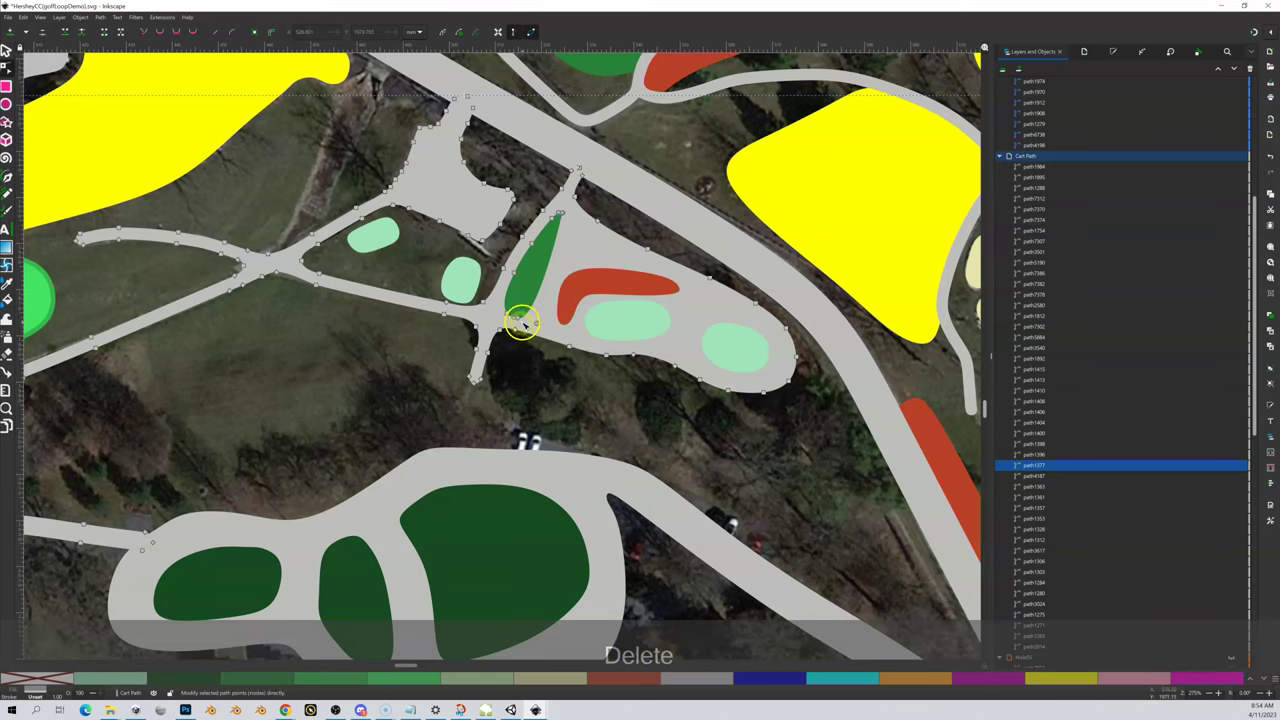
Delete the remaining inner nodes along the loop's western edge up to its tip, making the cart path area solid
left_click(507, 312)
key("Delete")
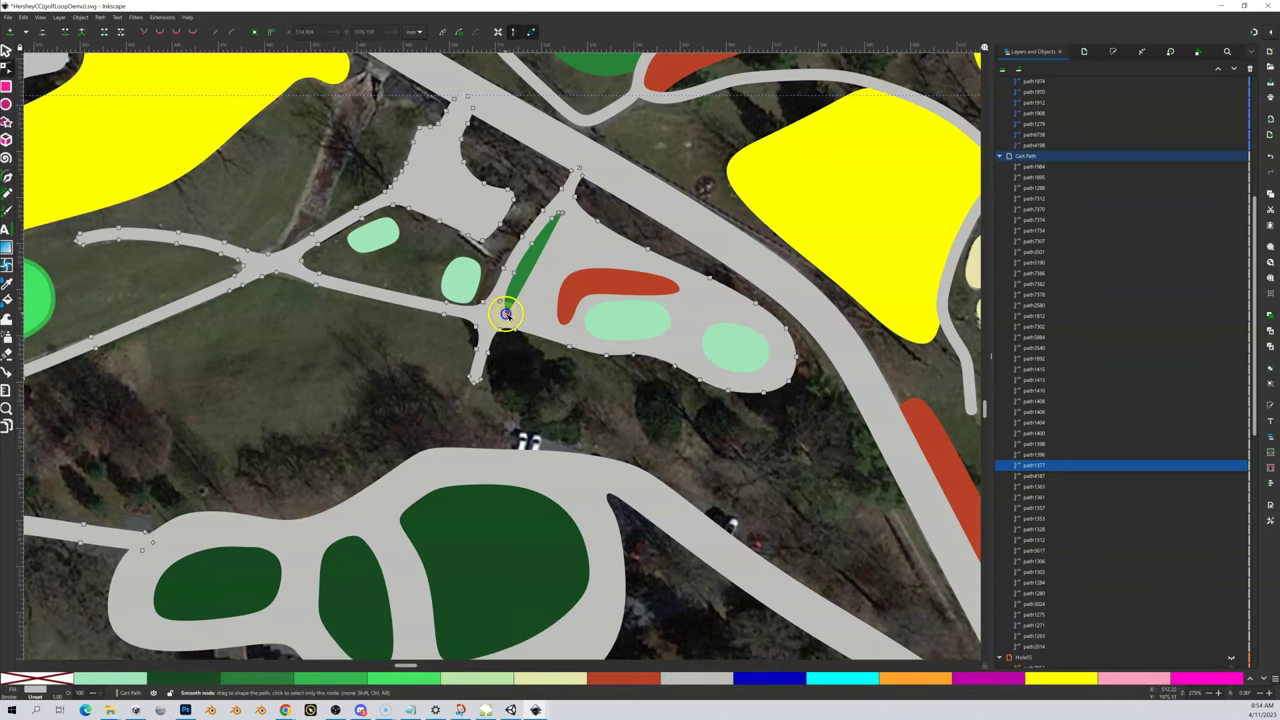
left_click(508, 281)
key("Delete")
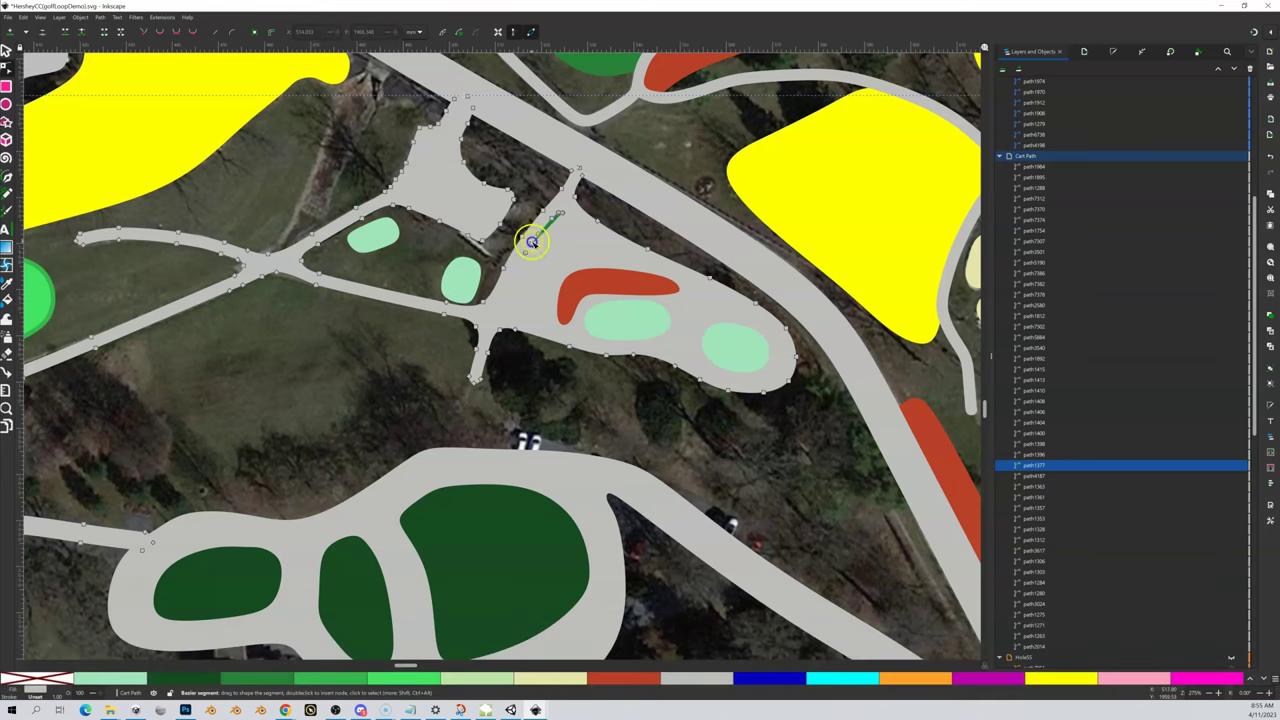
left_click(532, 241)
key("Delete")
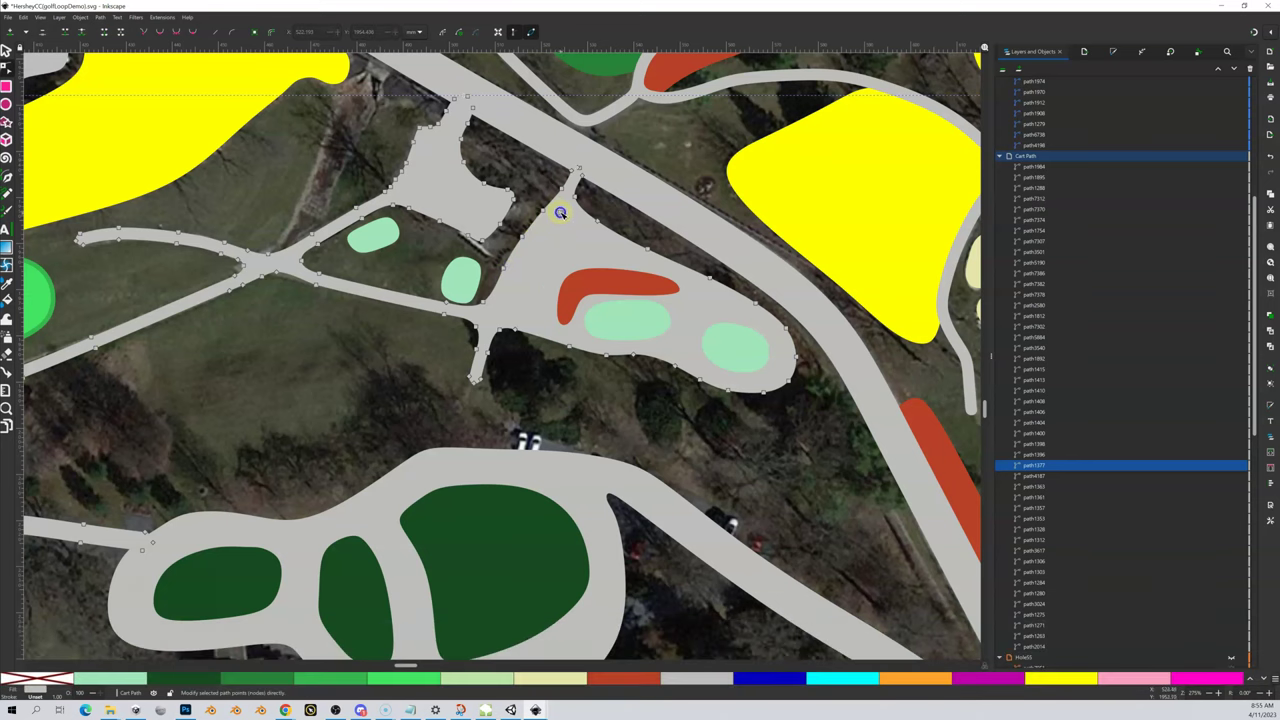
key("Delete")
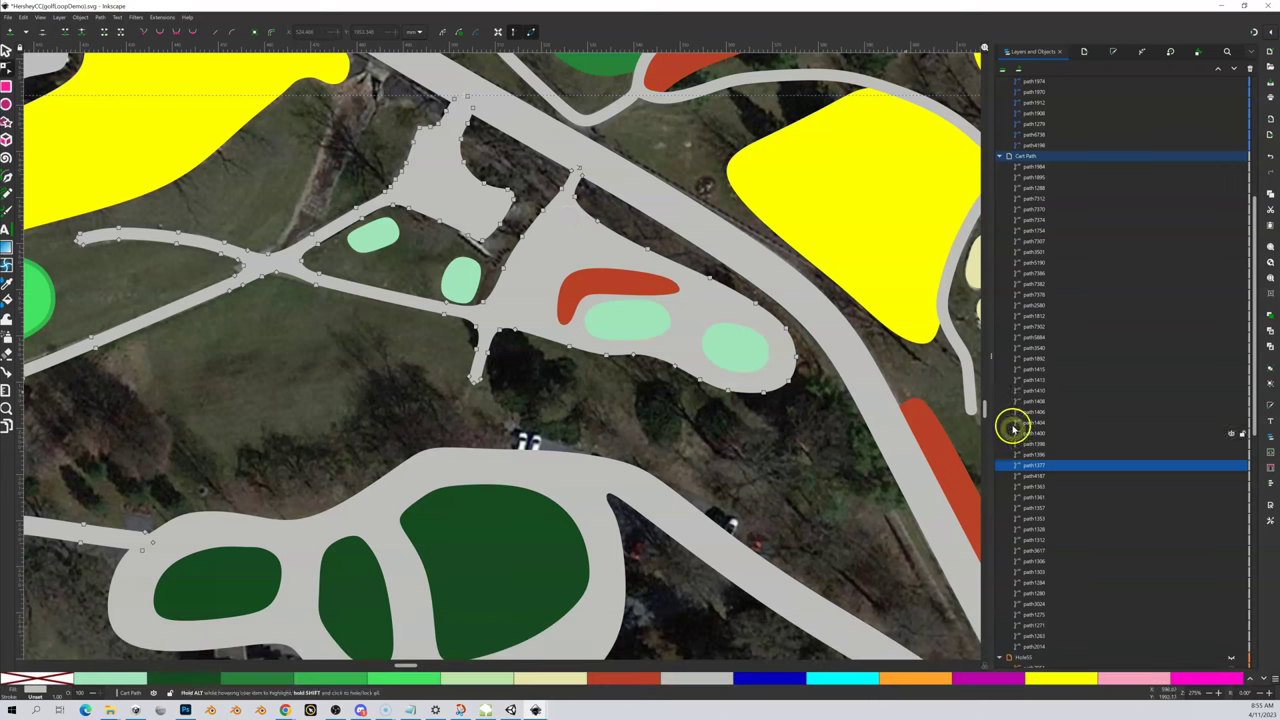
left_click(1232, 661)
left_click(1232, 661)
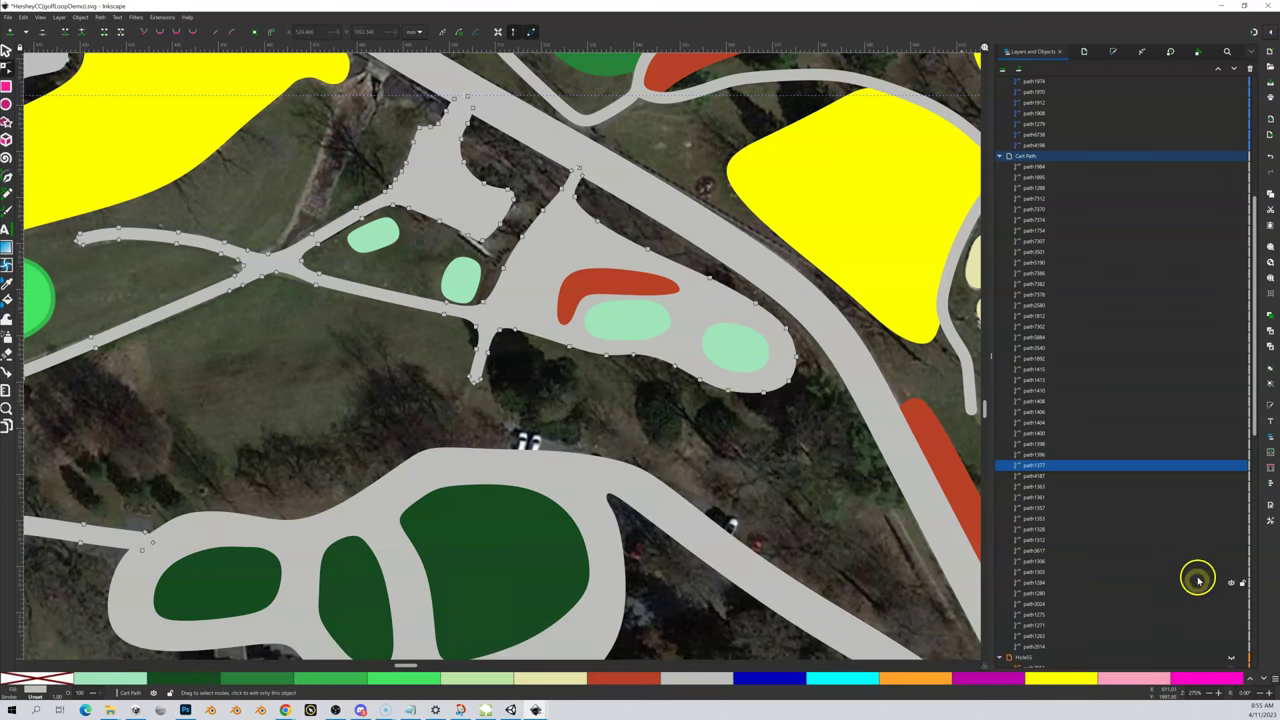
scroll(1185, 457, "down", 3)
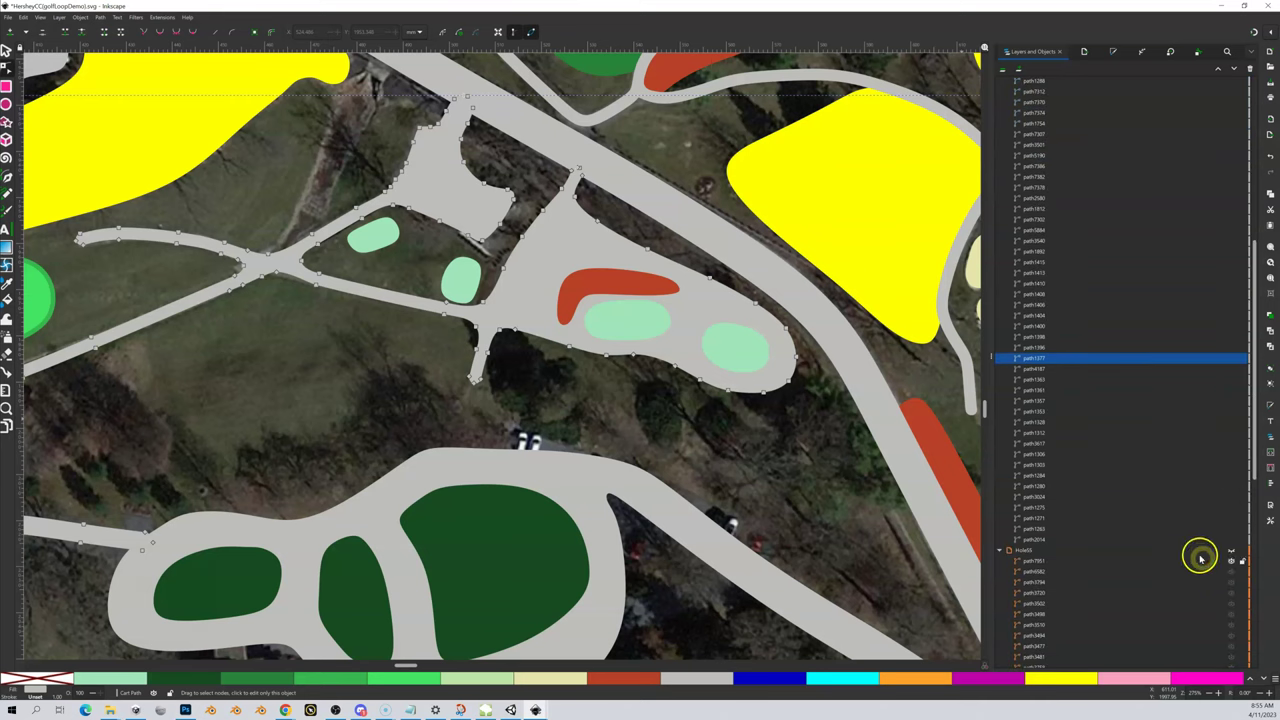
scroll(1155, 447, "up", 3)
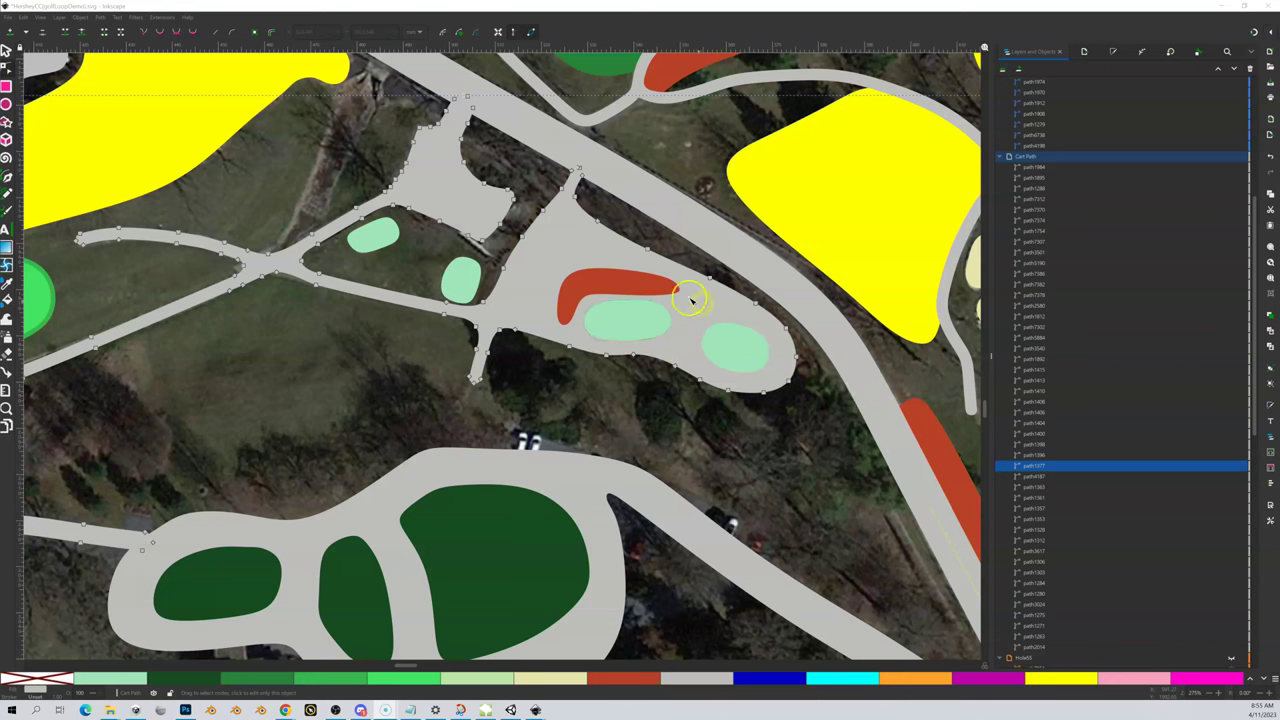
Hide the solid cart path and move the green infill above it in the Cart Path layer's stacking order
key("Escape")
left_click(7, 49)
left_click(600, 256)
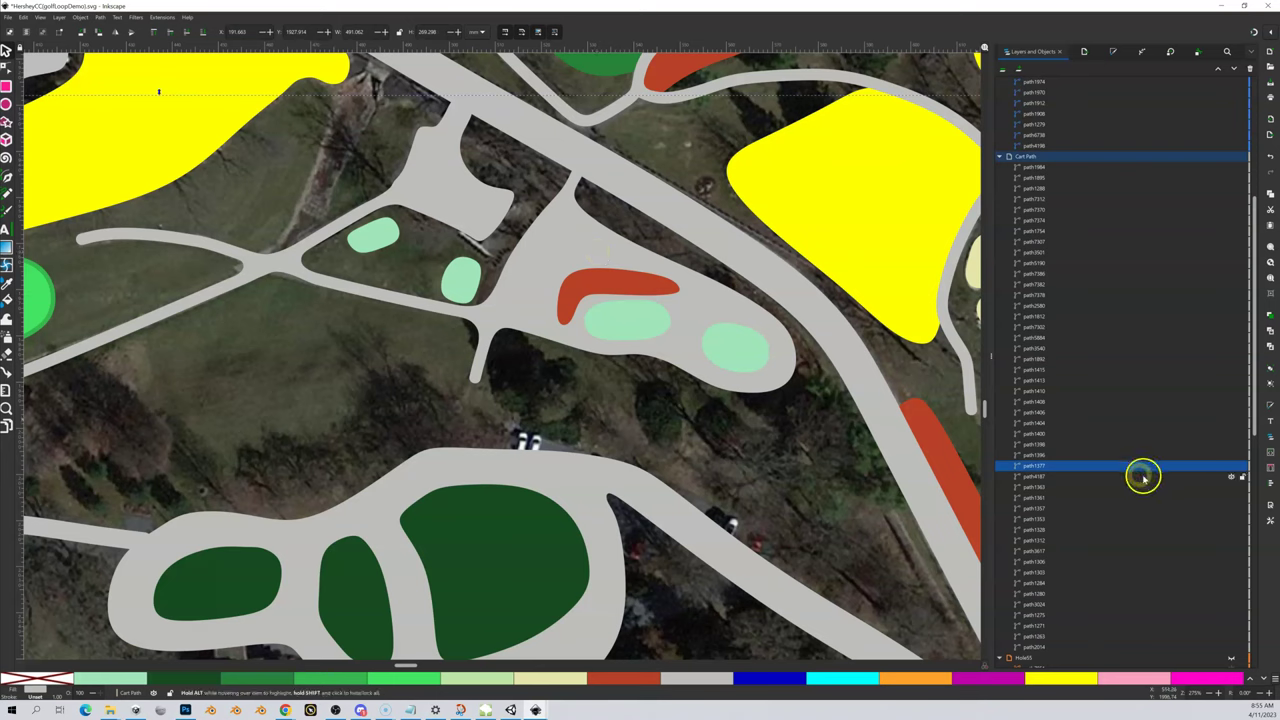
left_click(1231, 466)
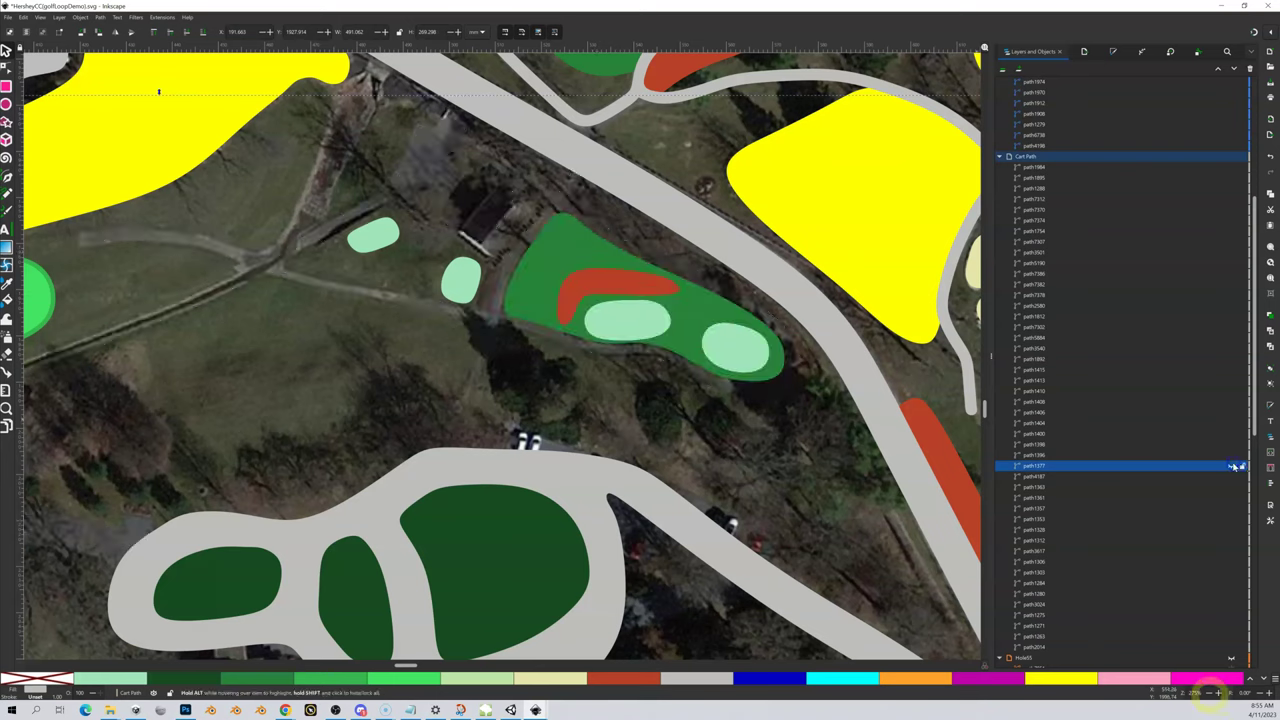
left_click(697, 307)
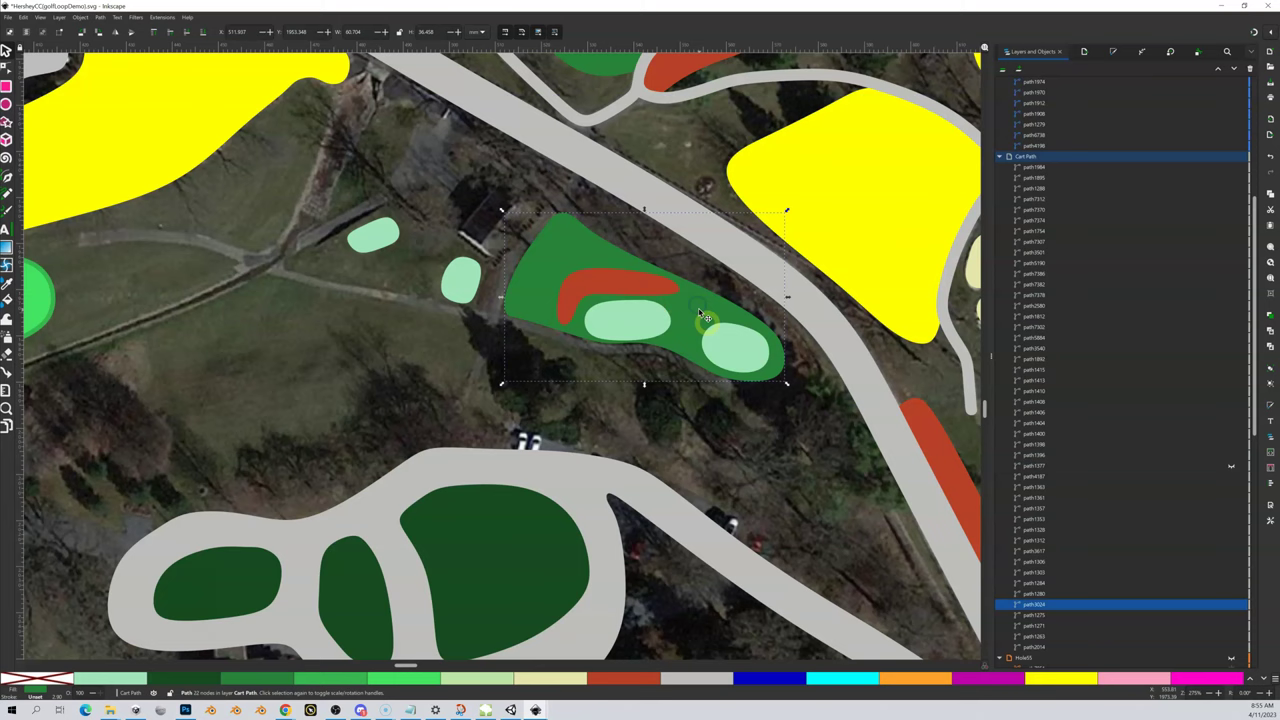
mouse_move(1080, 606)
left_click_drag(1080, 606, 1063, 315)
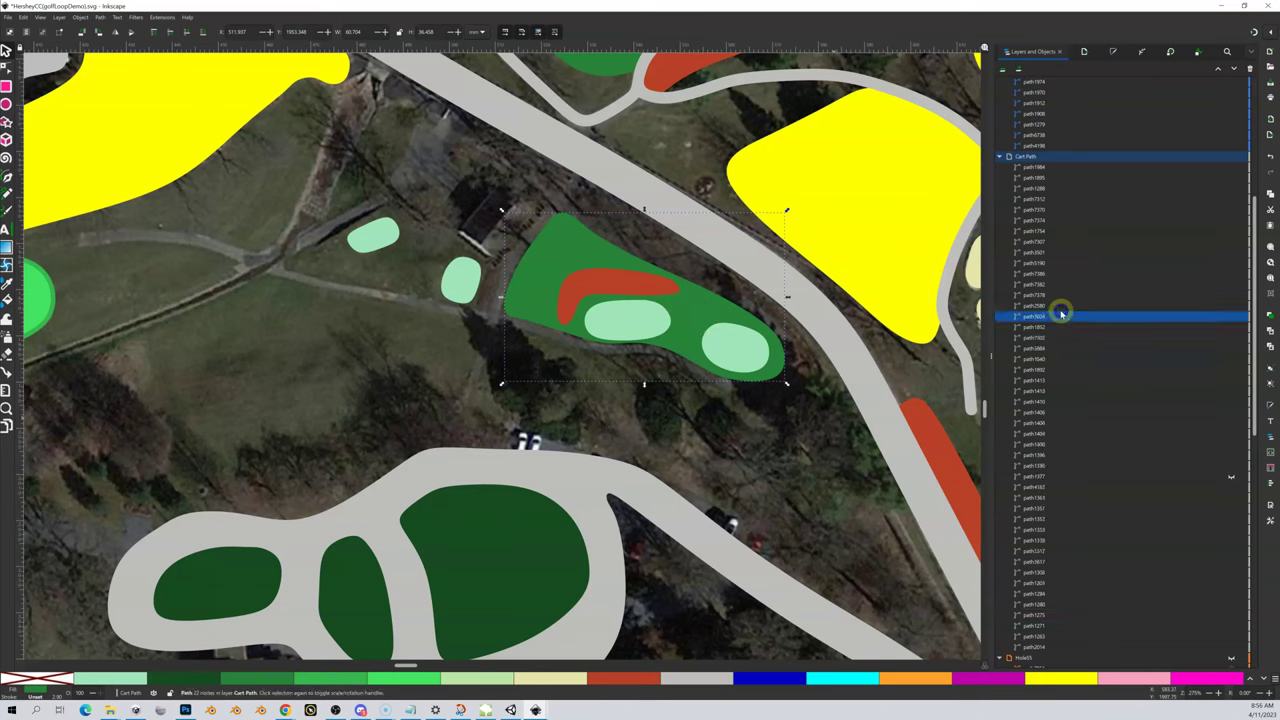